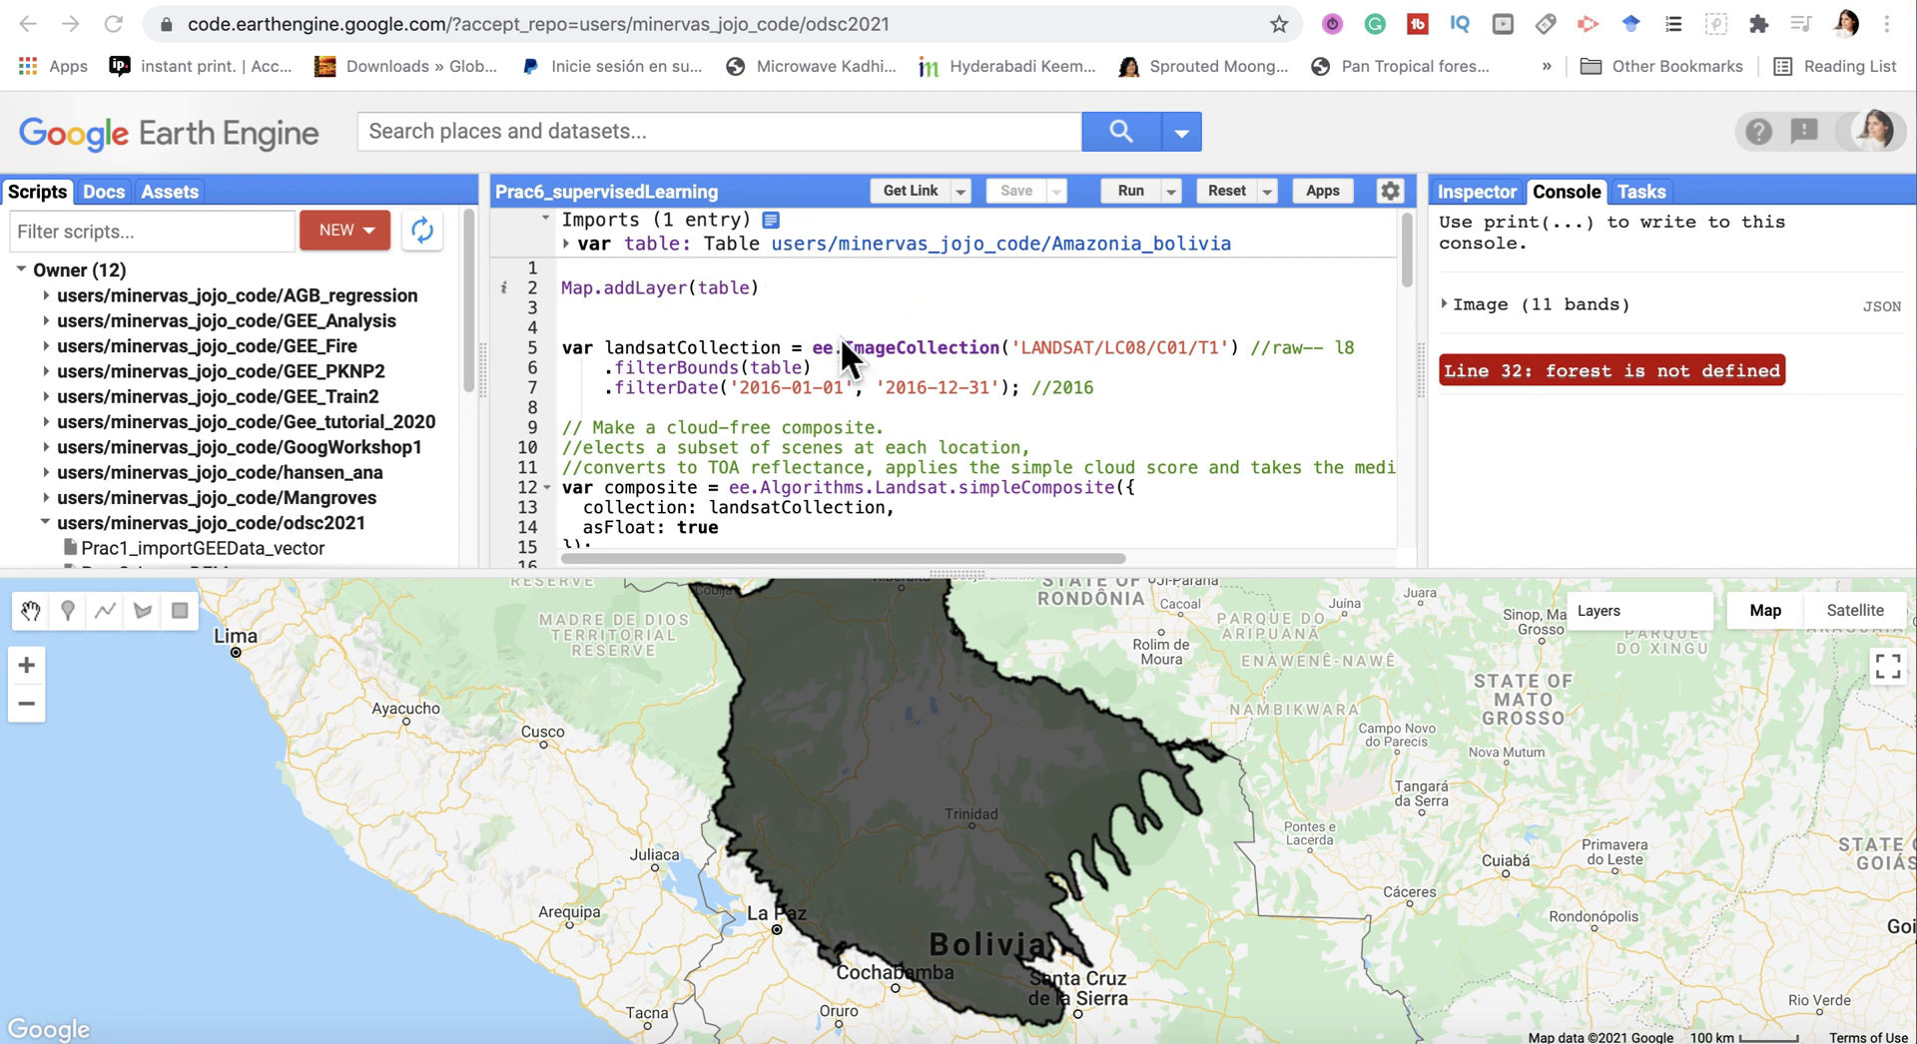
Step: Show the Assets tab and expand the NEW menu listing the asset types to create
left_click(178, 198)
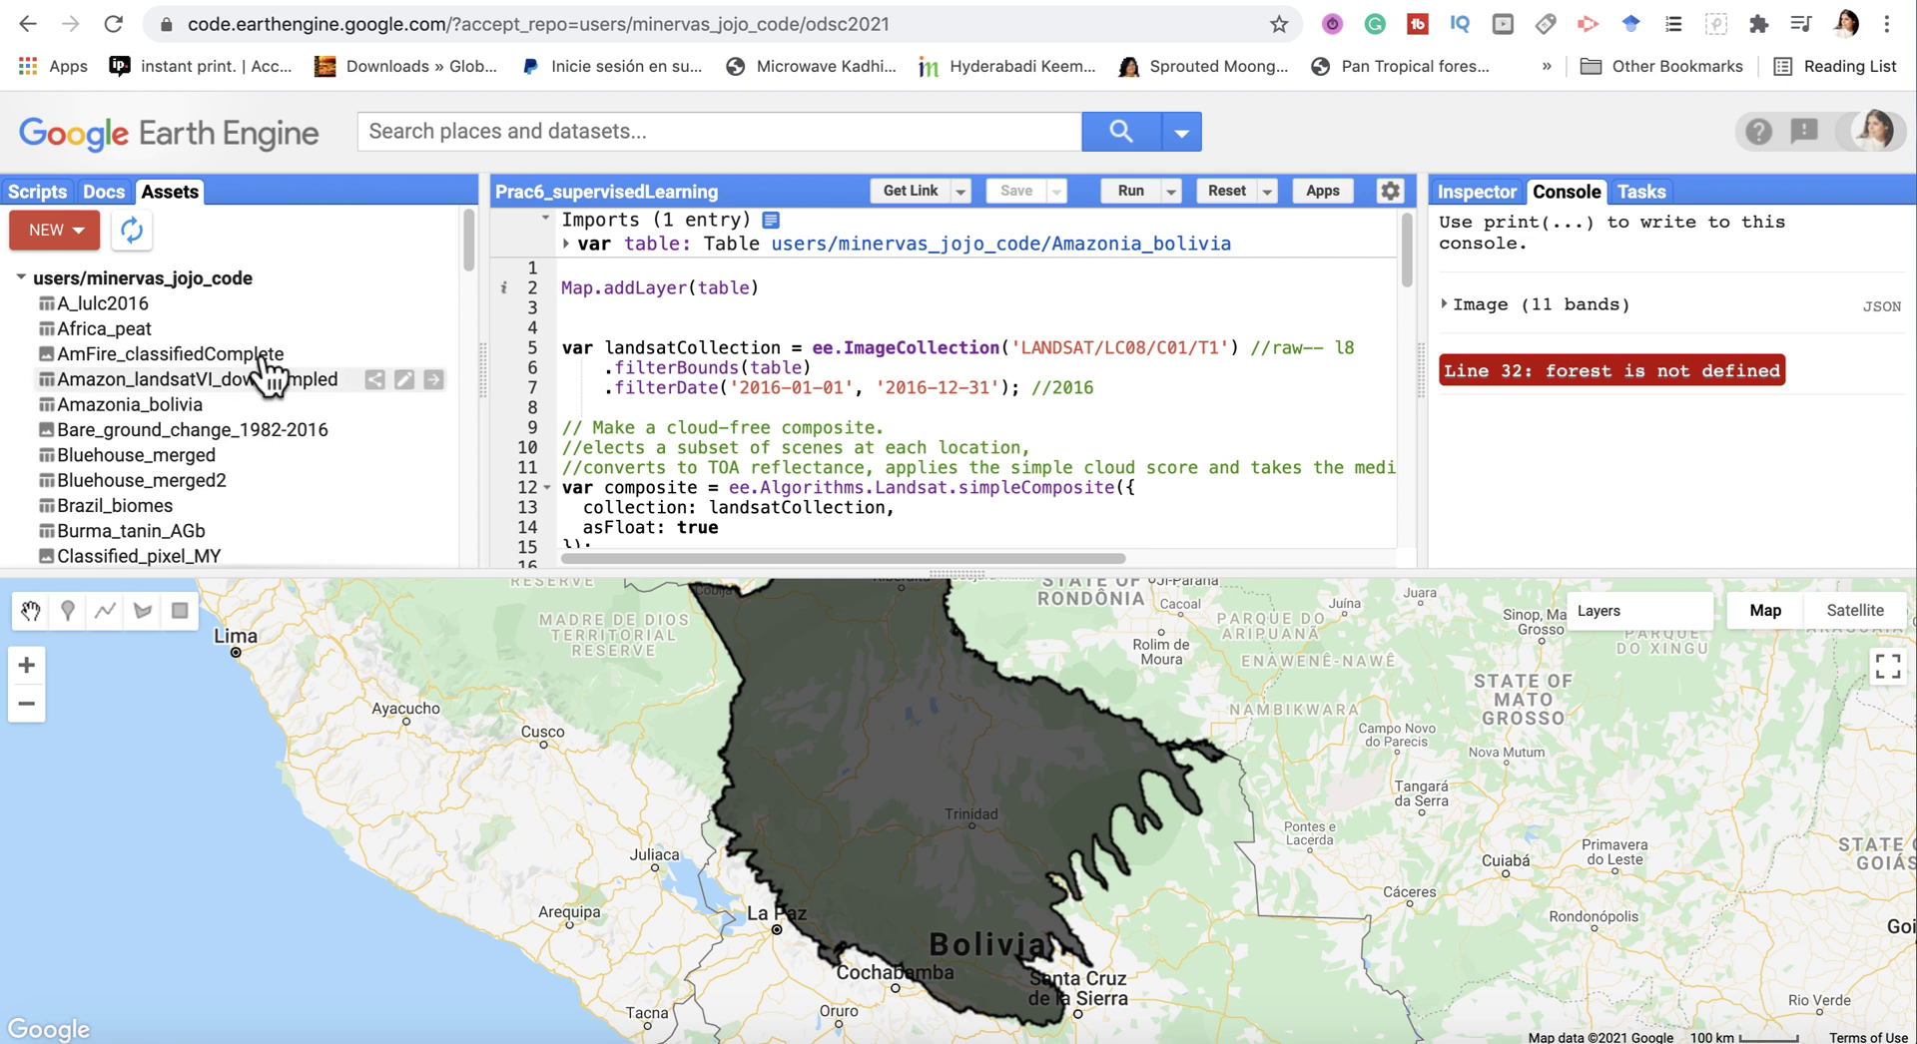
left_click(74, 248)
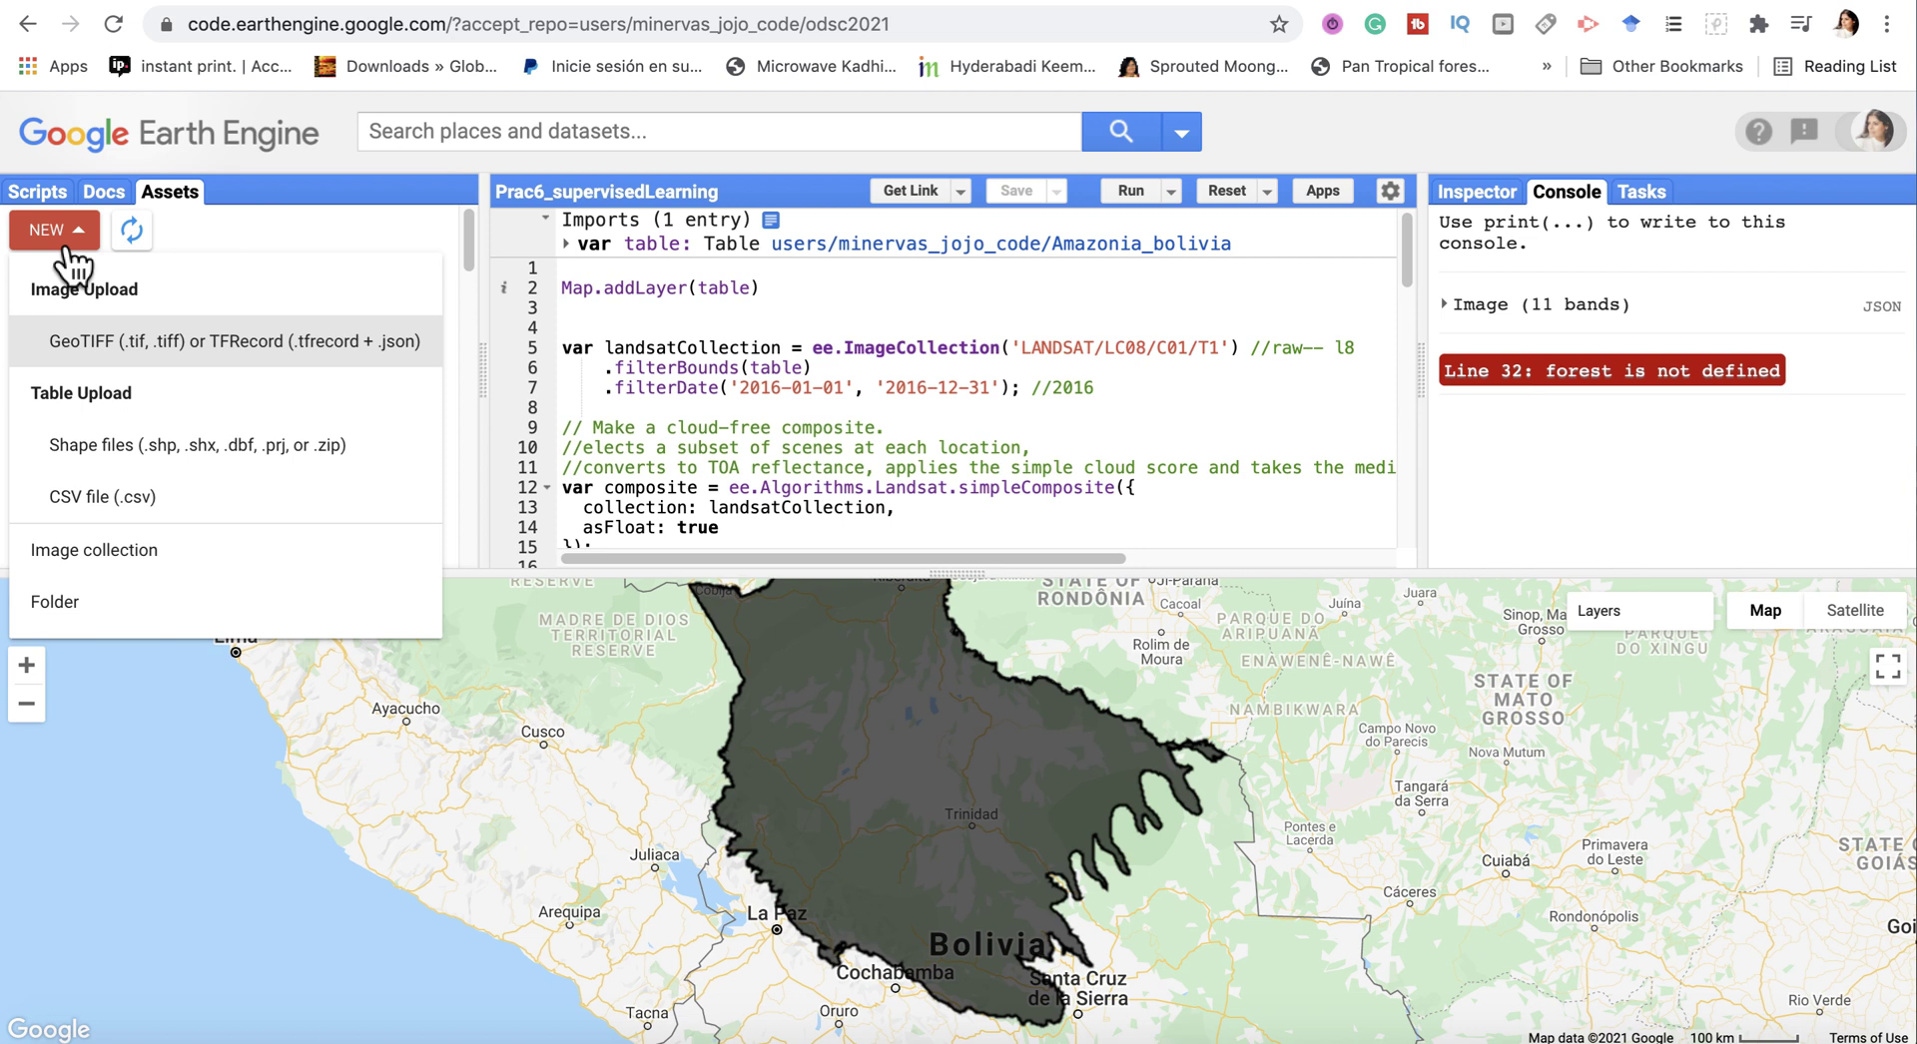
Step: Cancel the shapefile upload and create an empty point geometry import with the marker tool
left_click(137, 461)
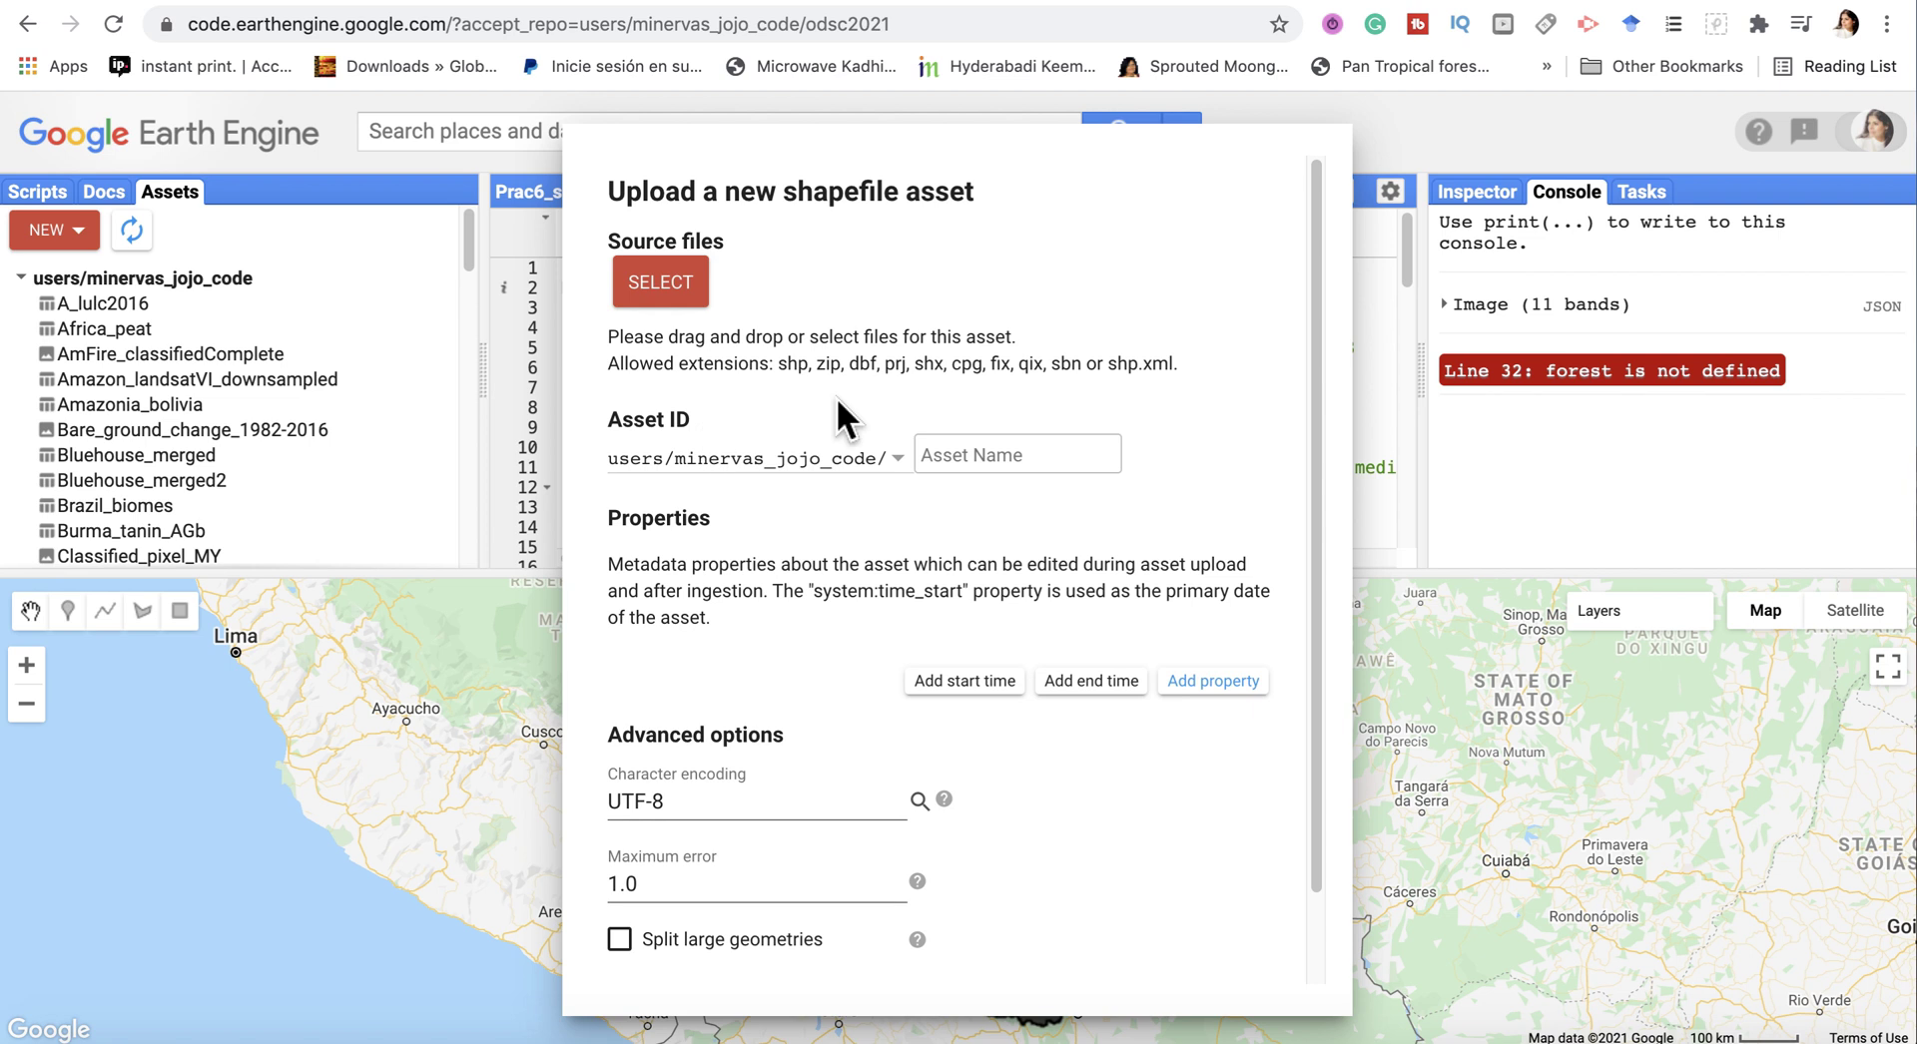
left_click(1070, 468)
scroll(1156, 654, "down", 2)
scroll(1148, 699, "up", 2)
left_click(1375, 433)
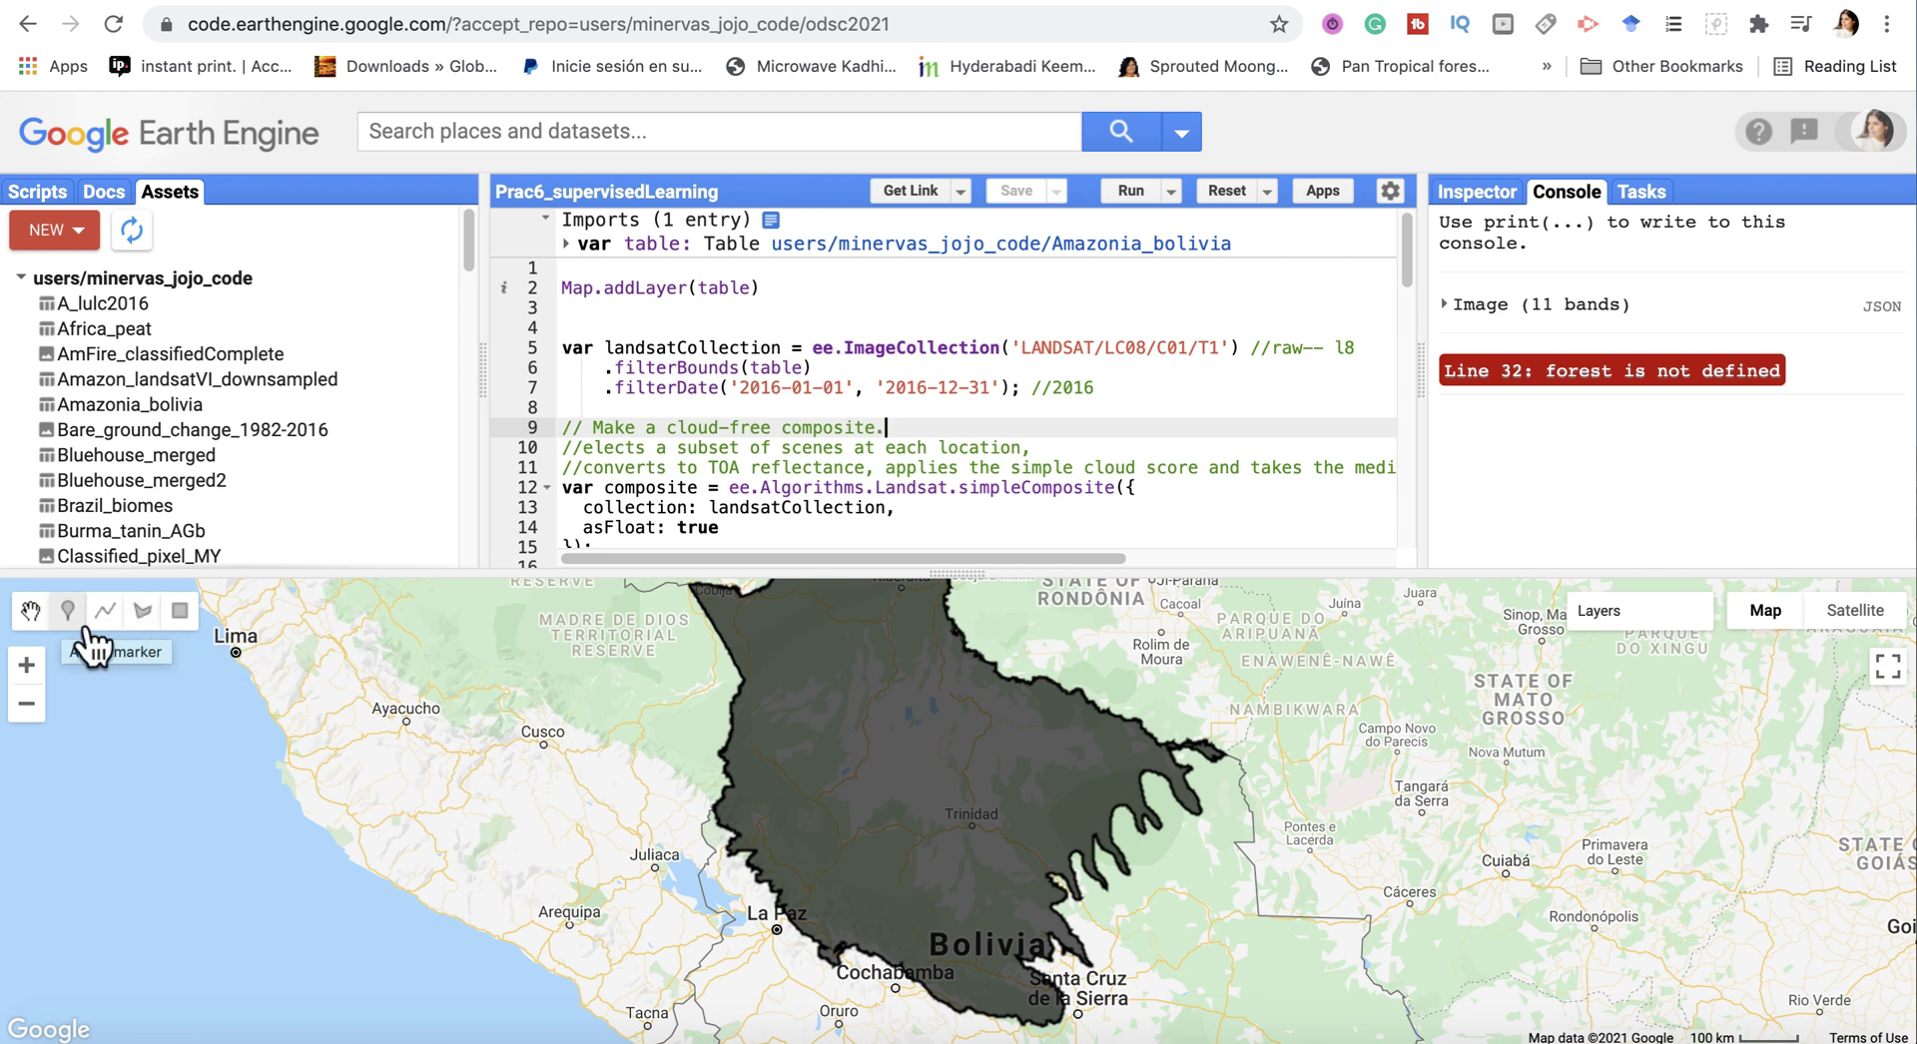
left_click(85, 627)
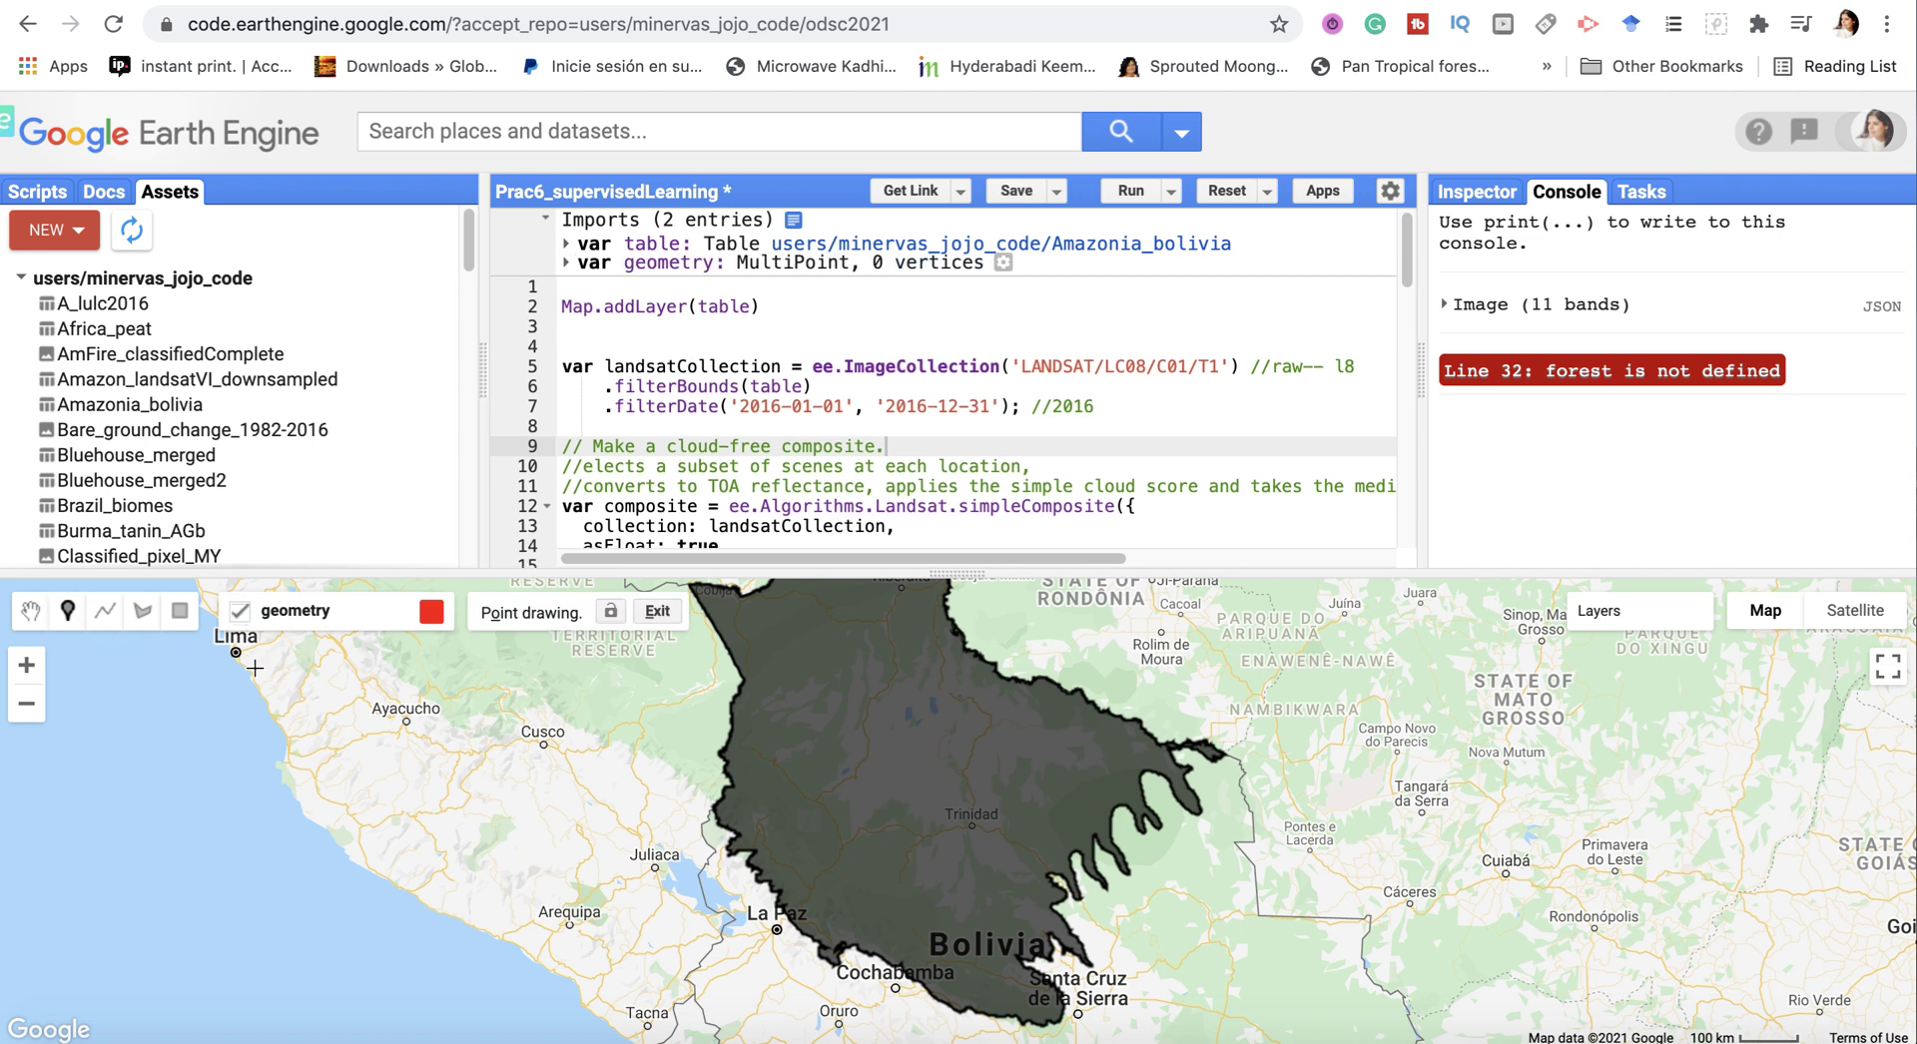
Step: Rename the point import to 'water' and set it to import as a FeatureCollection
mouse_move(280, 619)
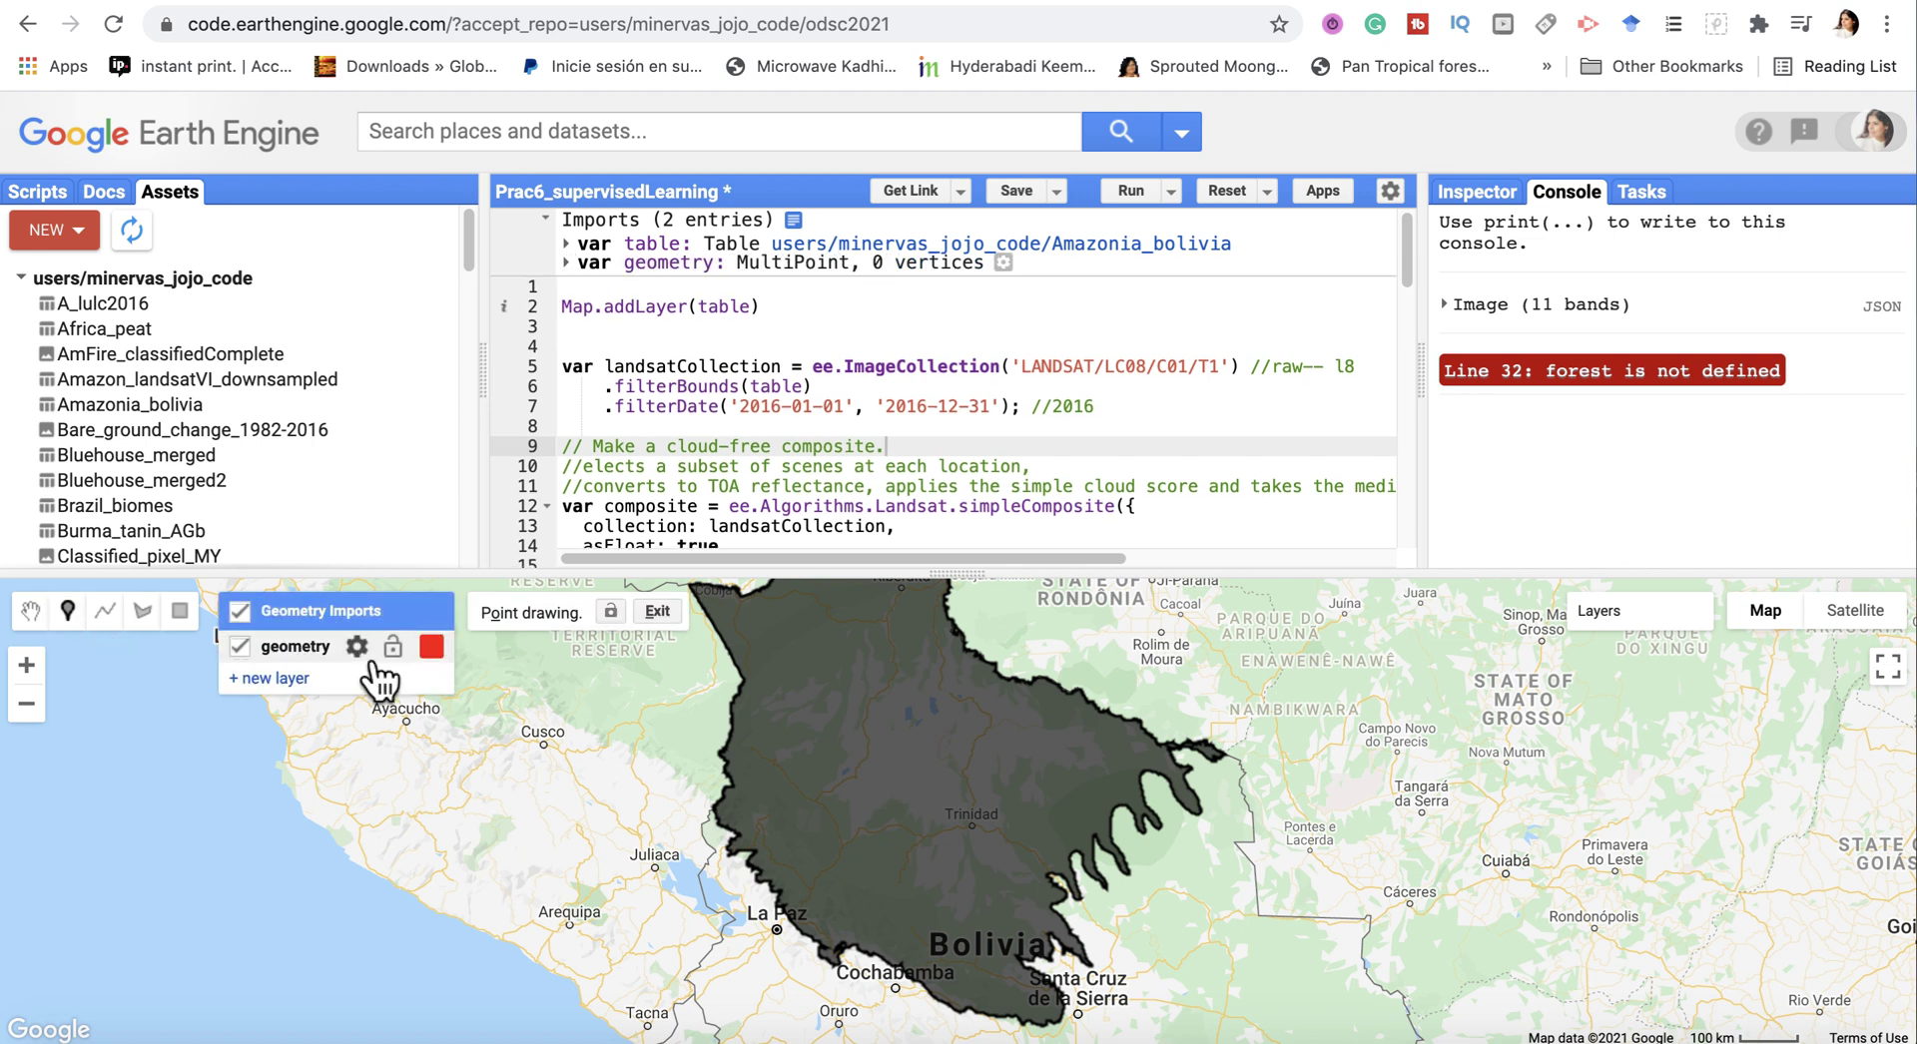
left_click(365, 649)
double_click(784, 461)
type("water")
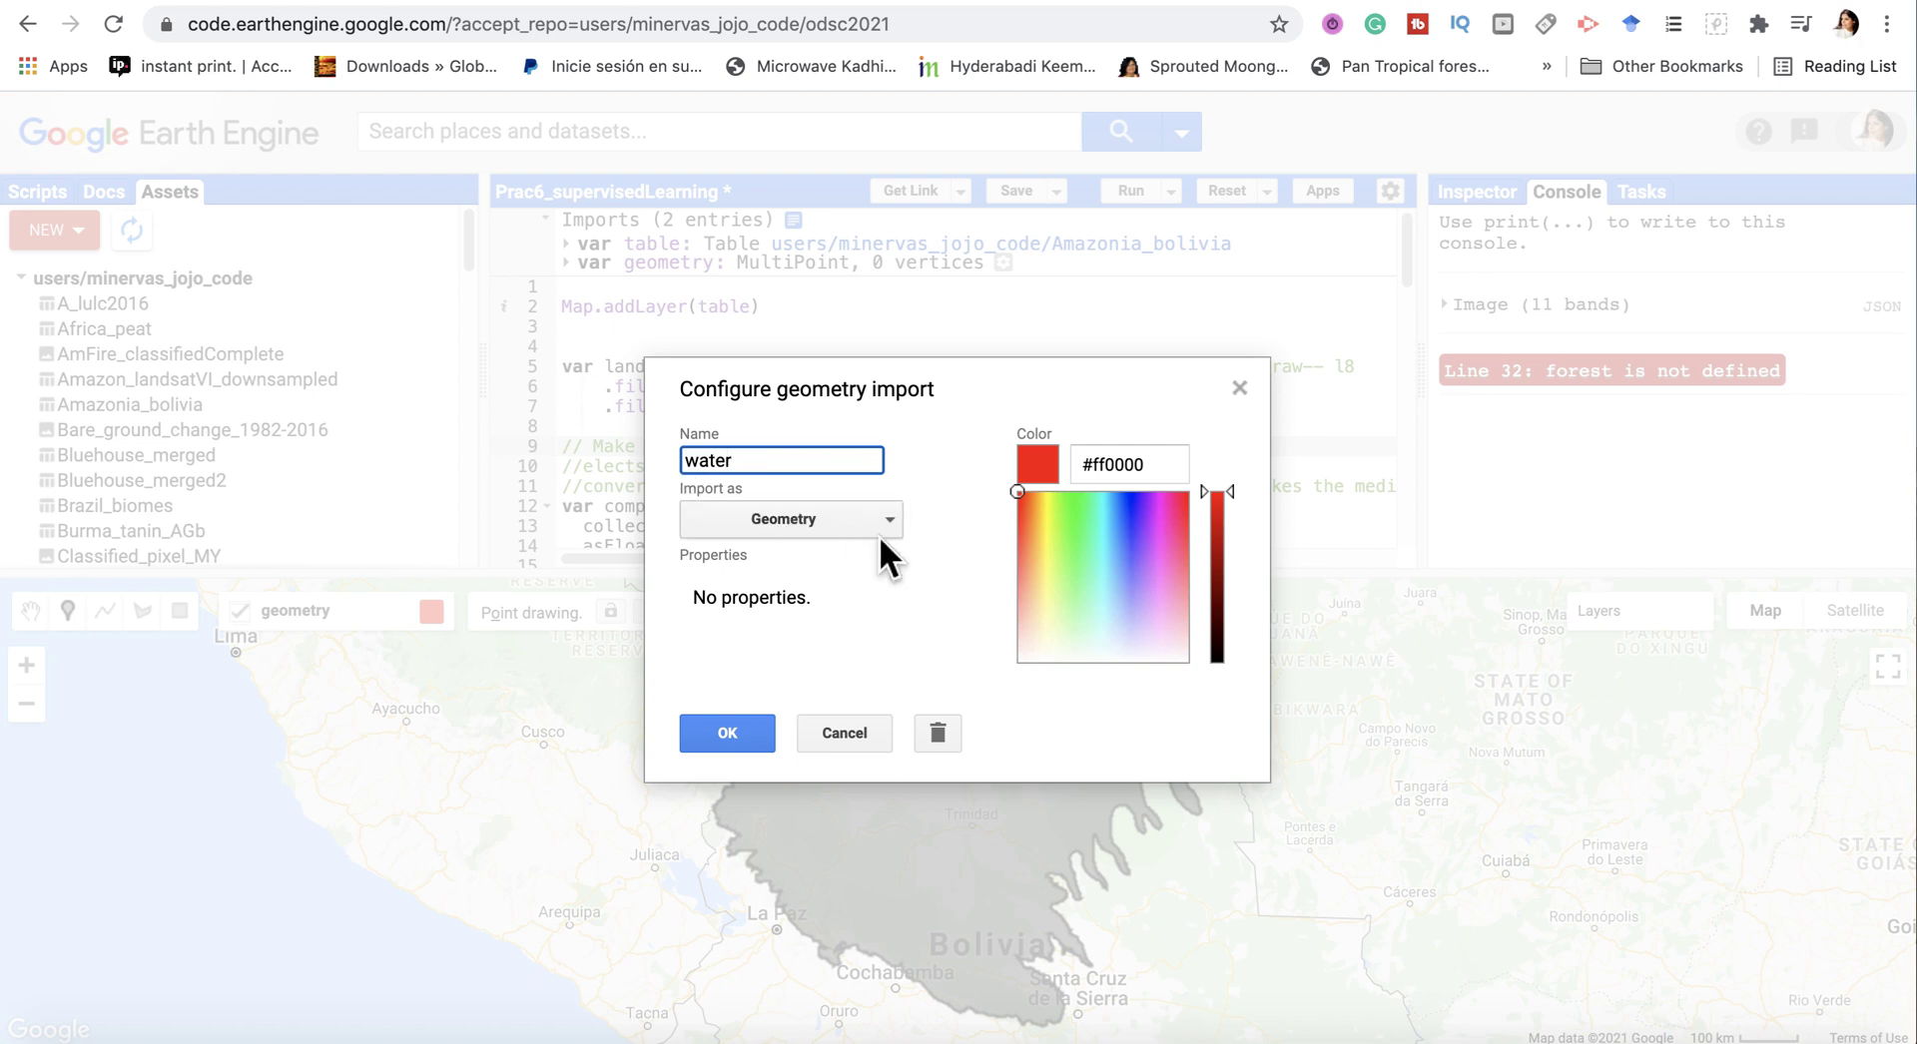
left_click(889, 529)
left_click(819, 656)
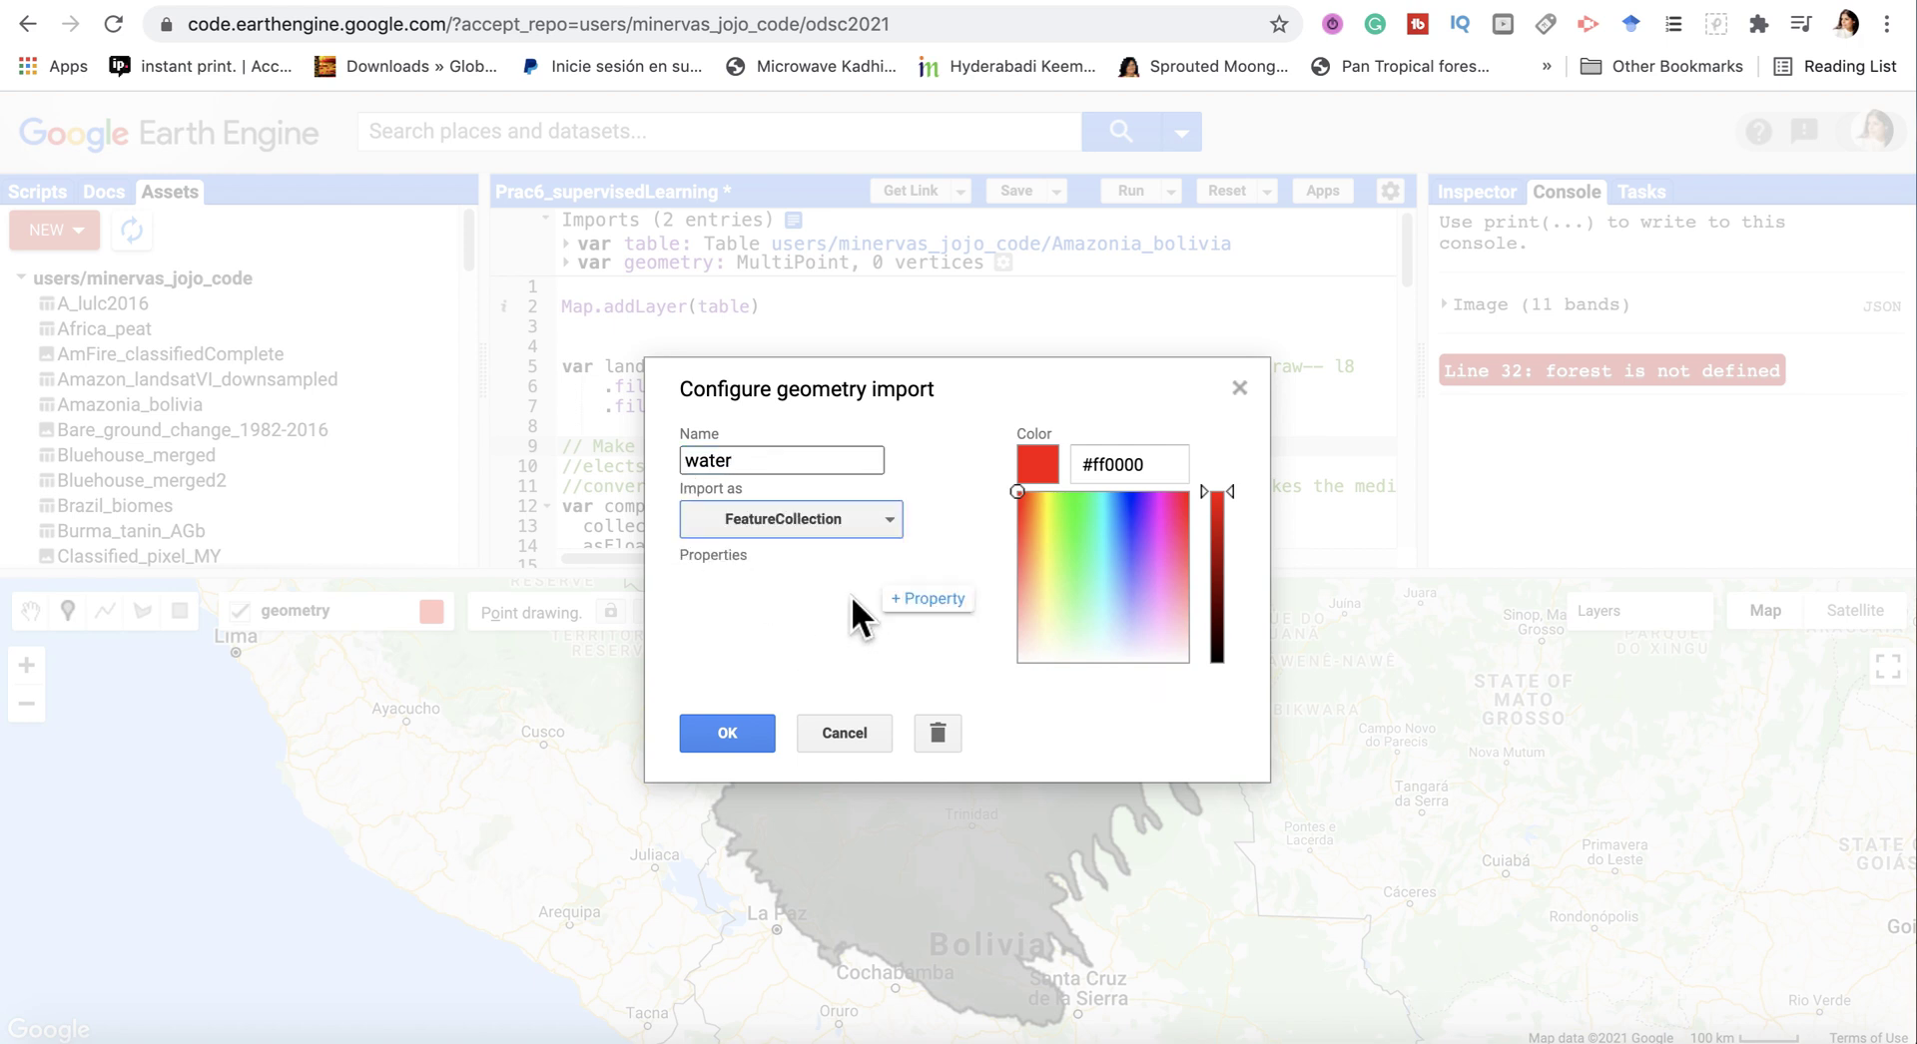
Step: Add property lulc = 0, choose blue, and confirm the water import settings
left_click(933, 602)
left_click(764, 624)
type("lu")
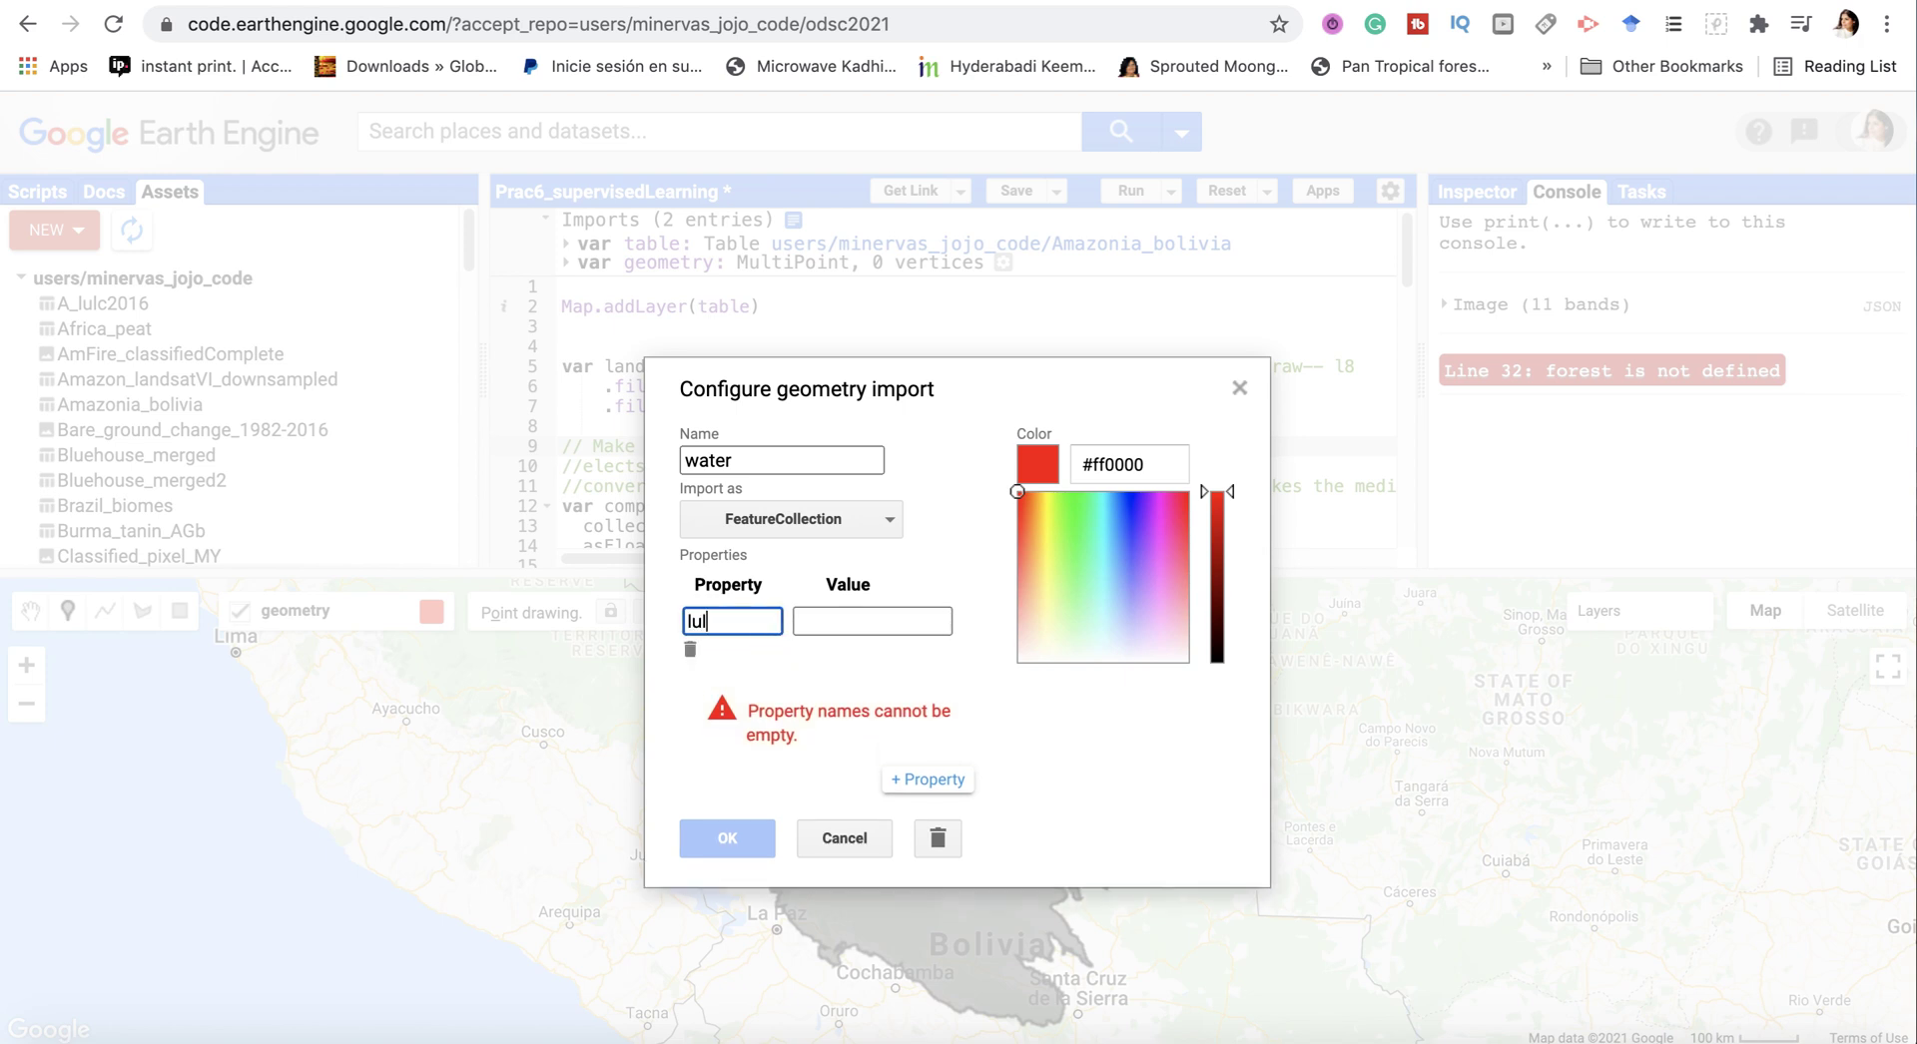
type("lc")
left_click(946, 625)
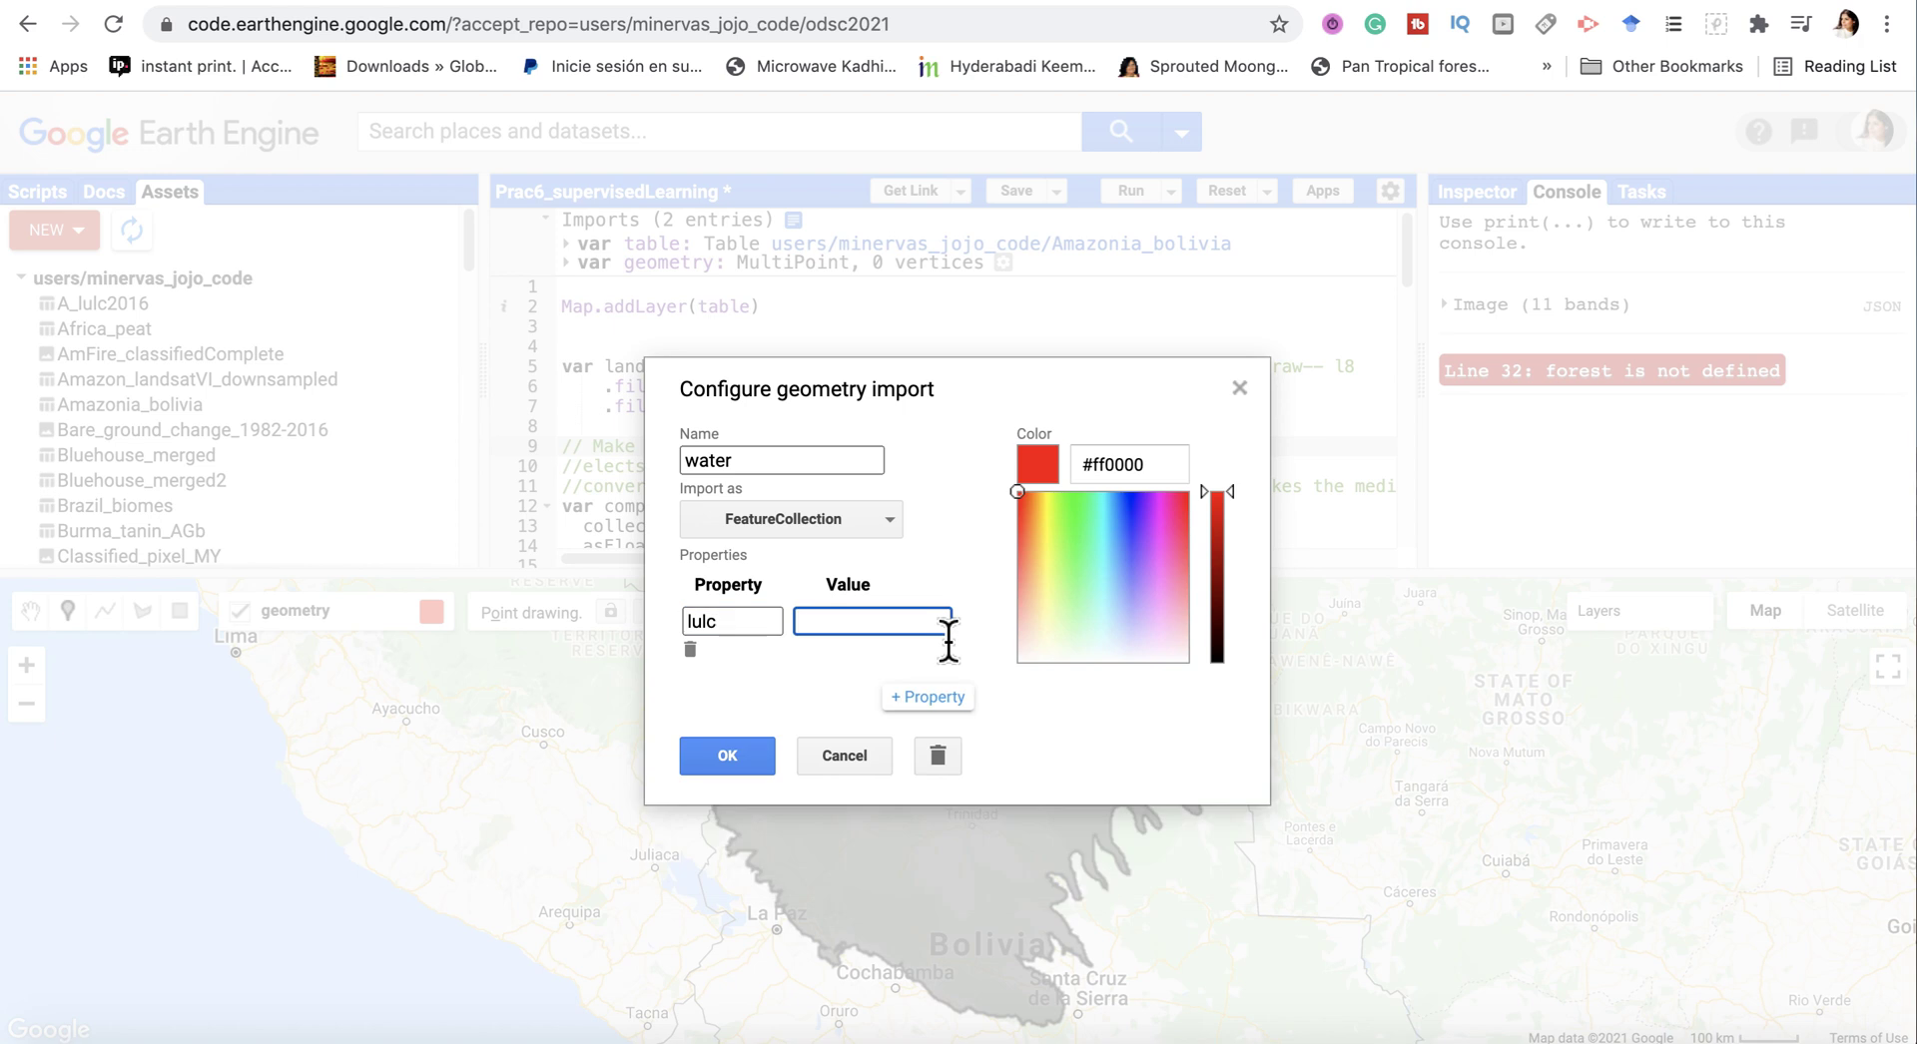
type("0")
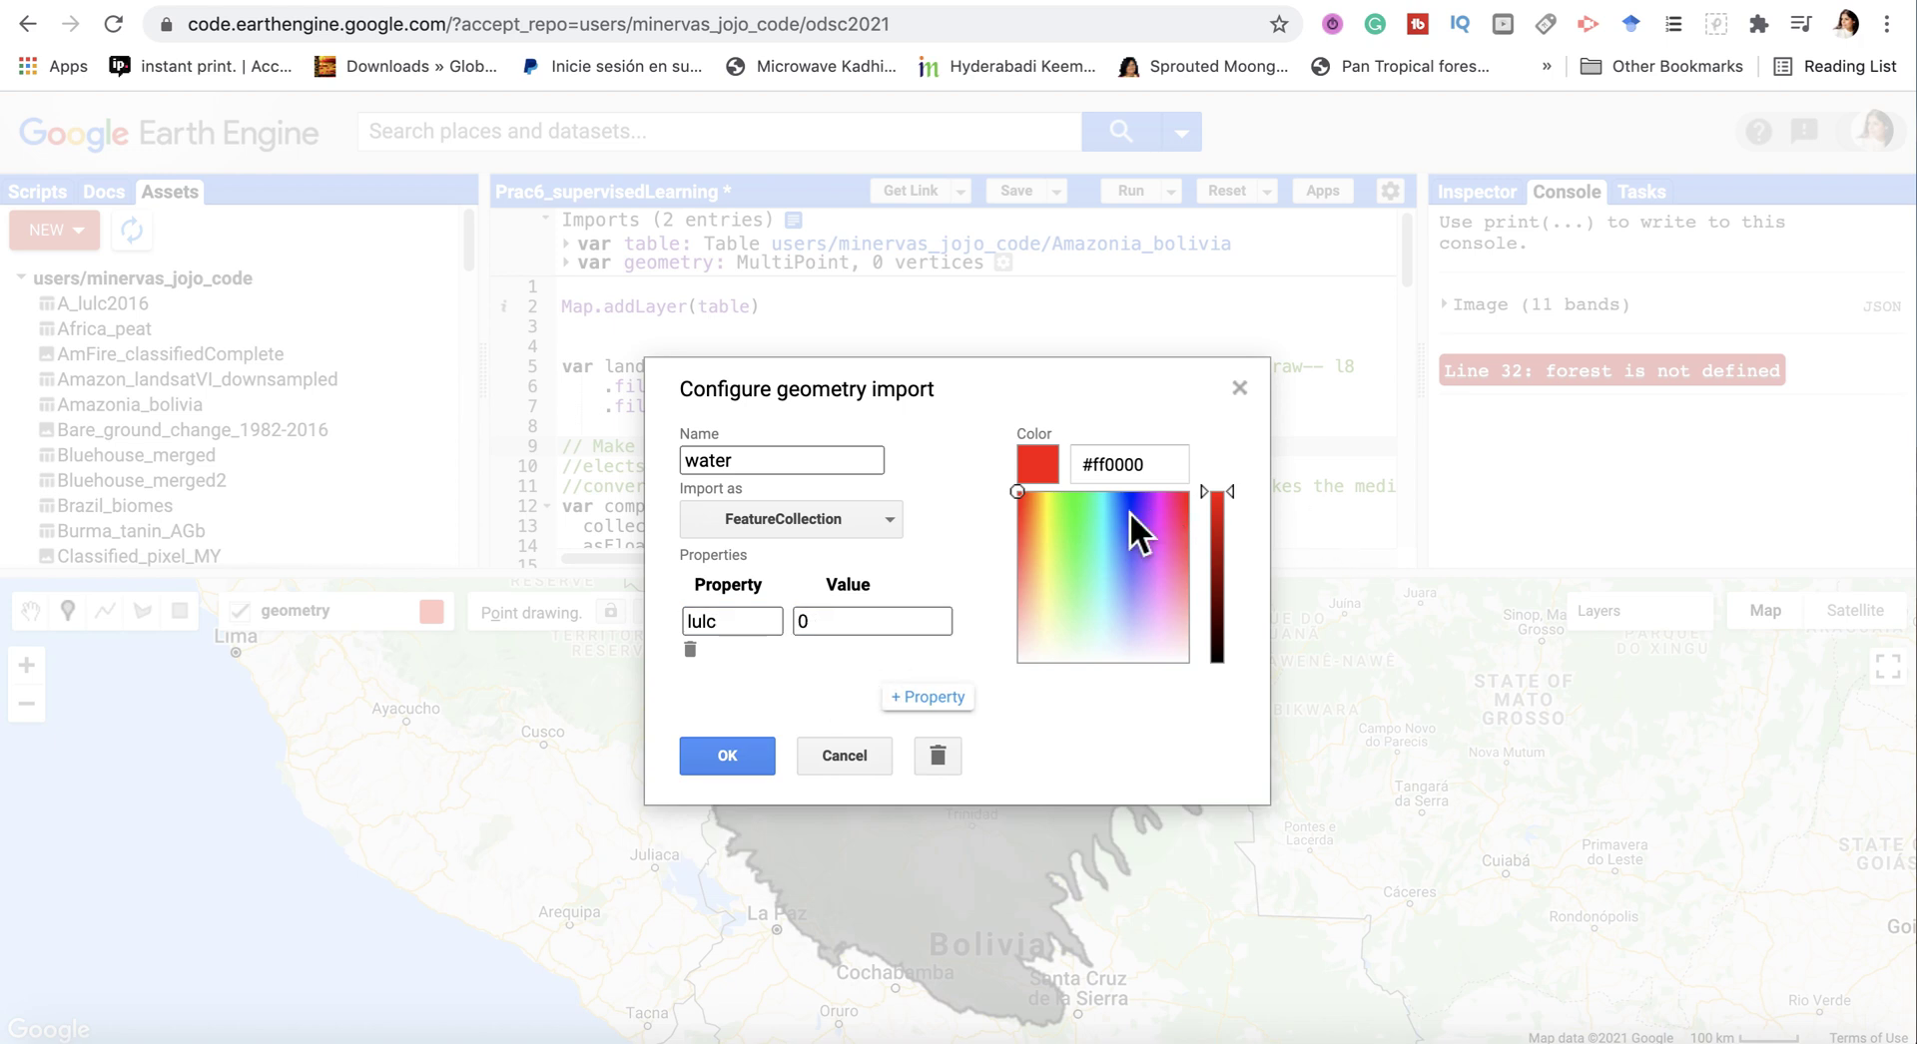
left_click(1126, 510)
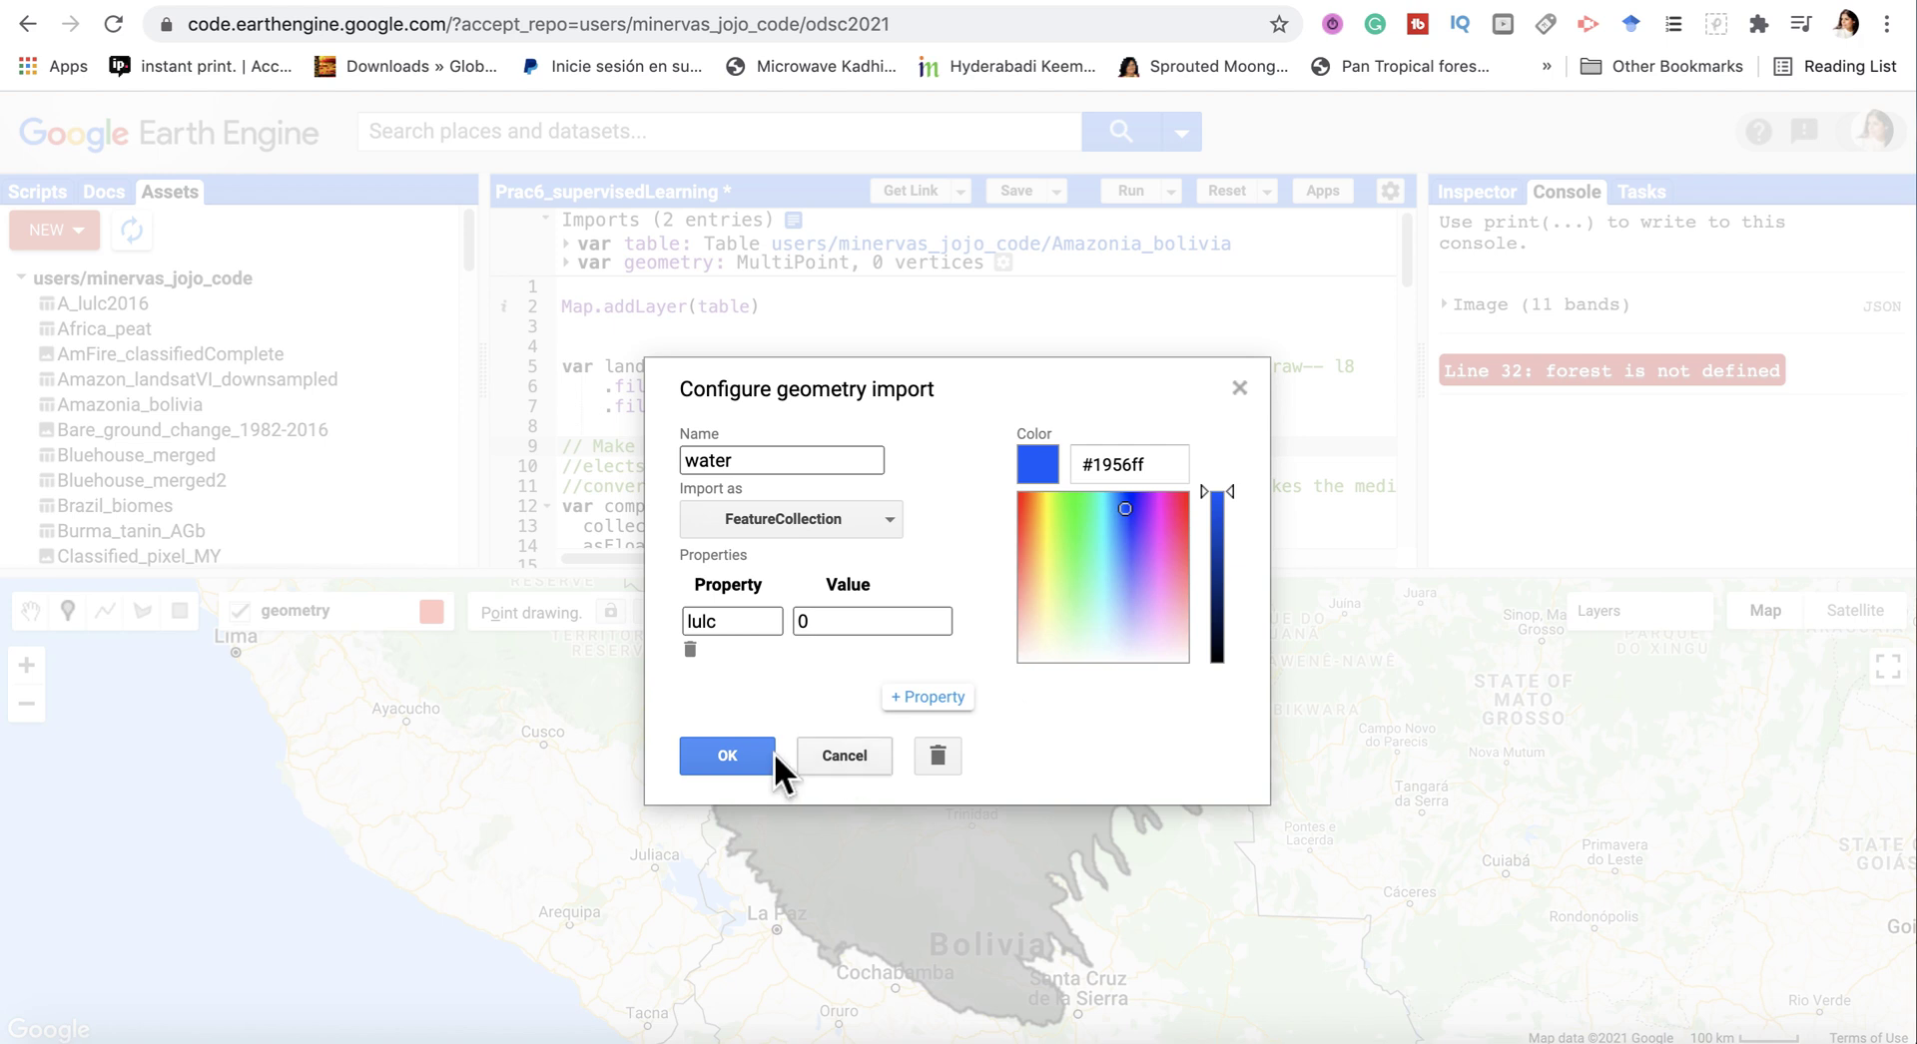
left_click(730, 754)
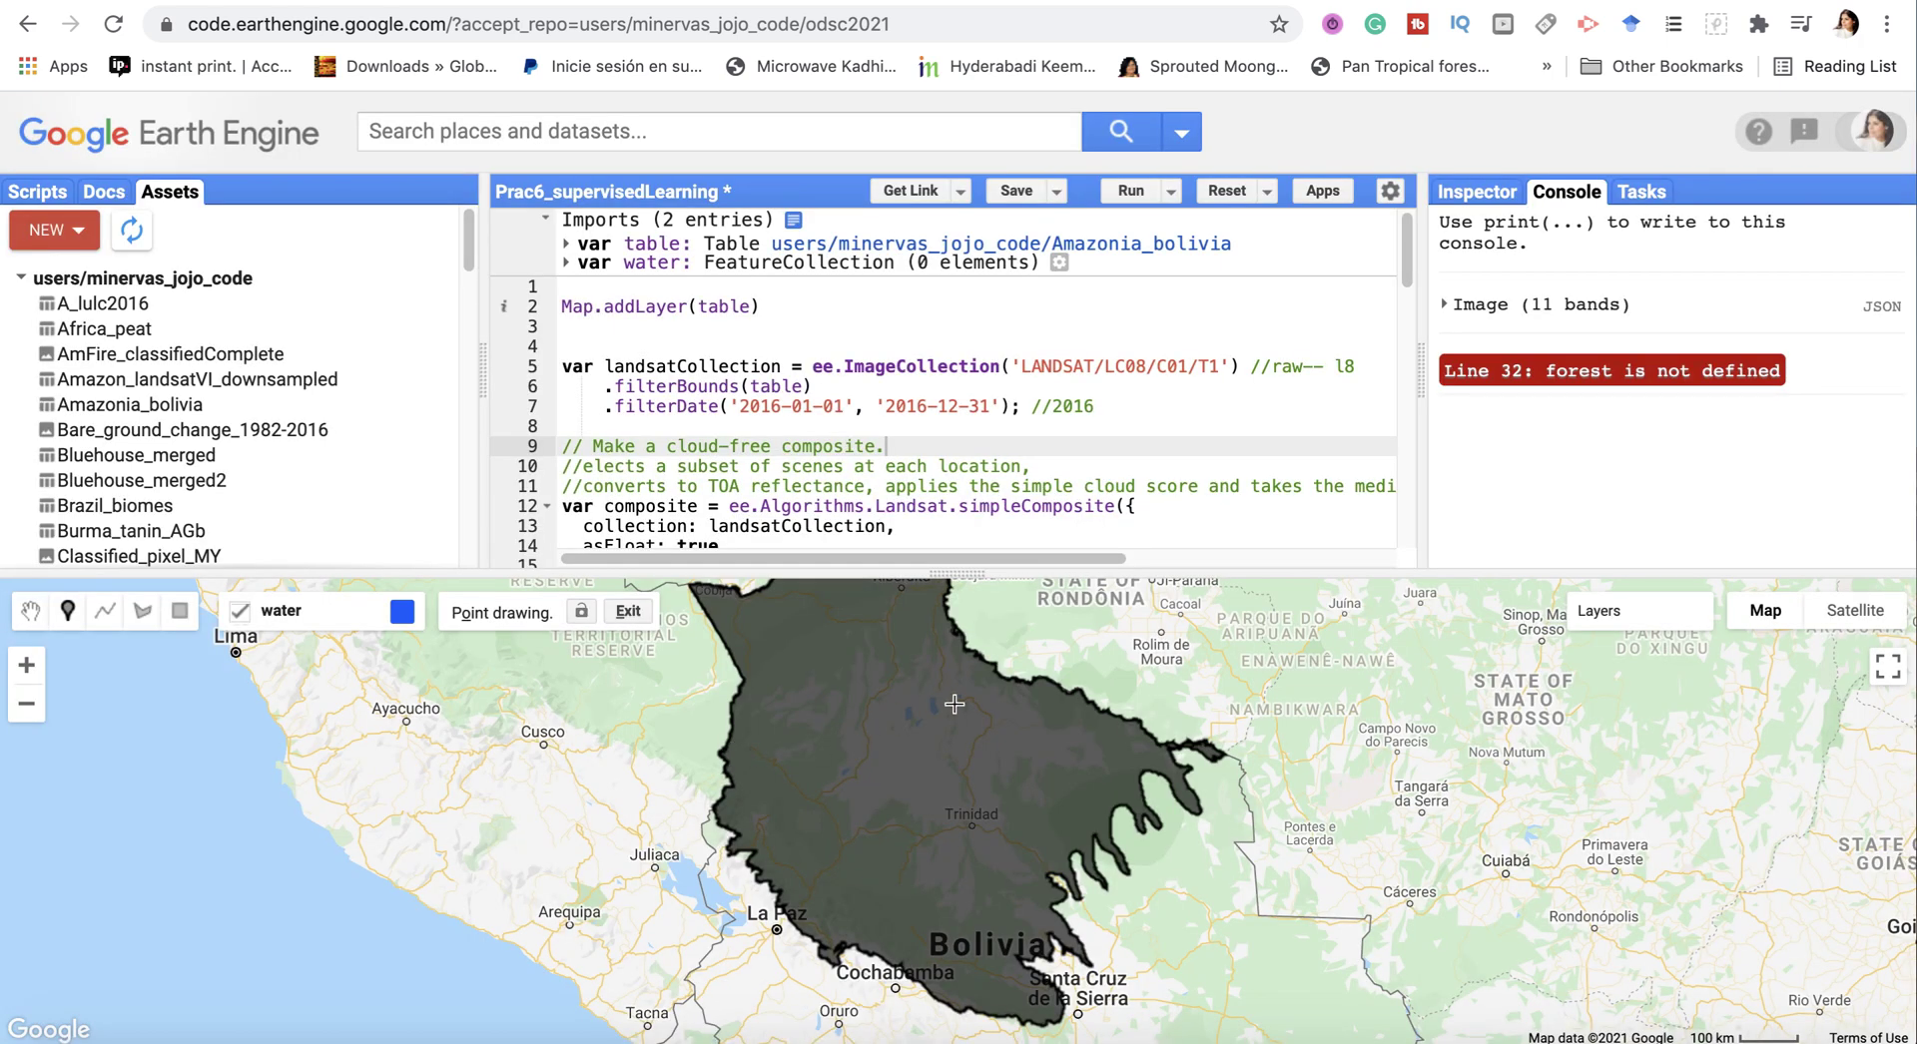
Step: Place the first seven water points on the lake north of Carrito and the western lake
scroll(948, 708, "up", 3)
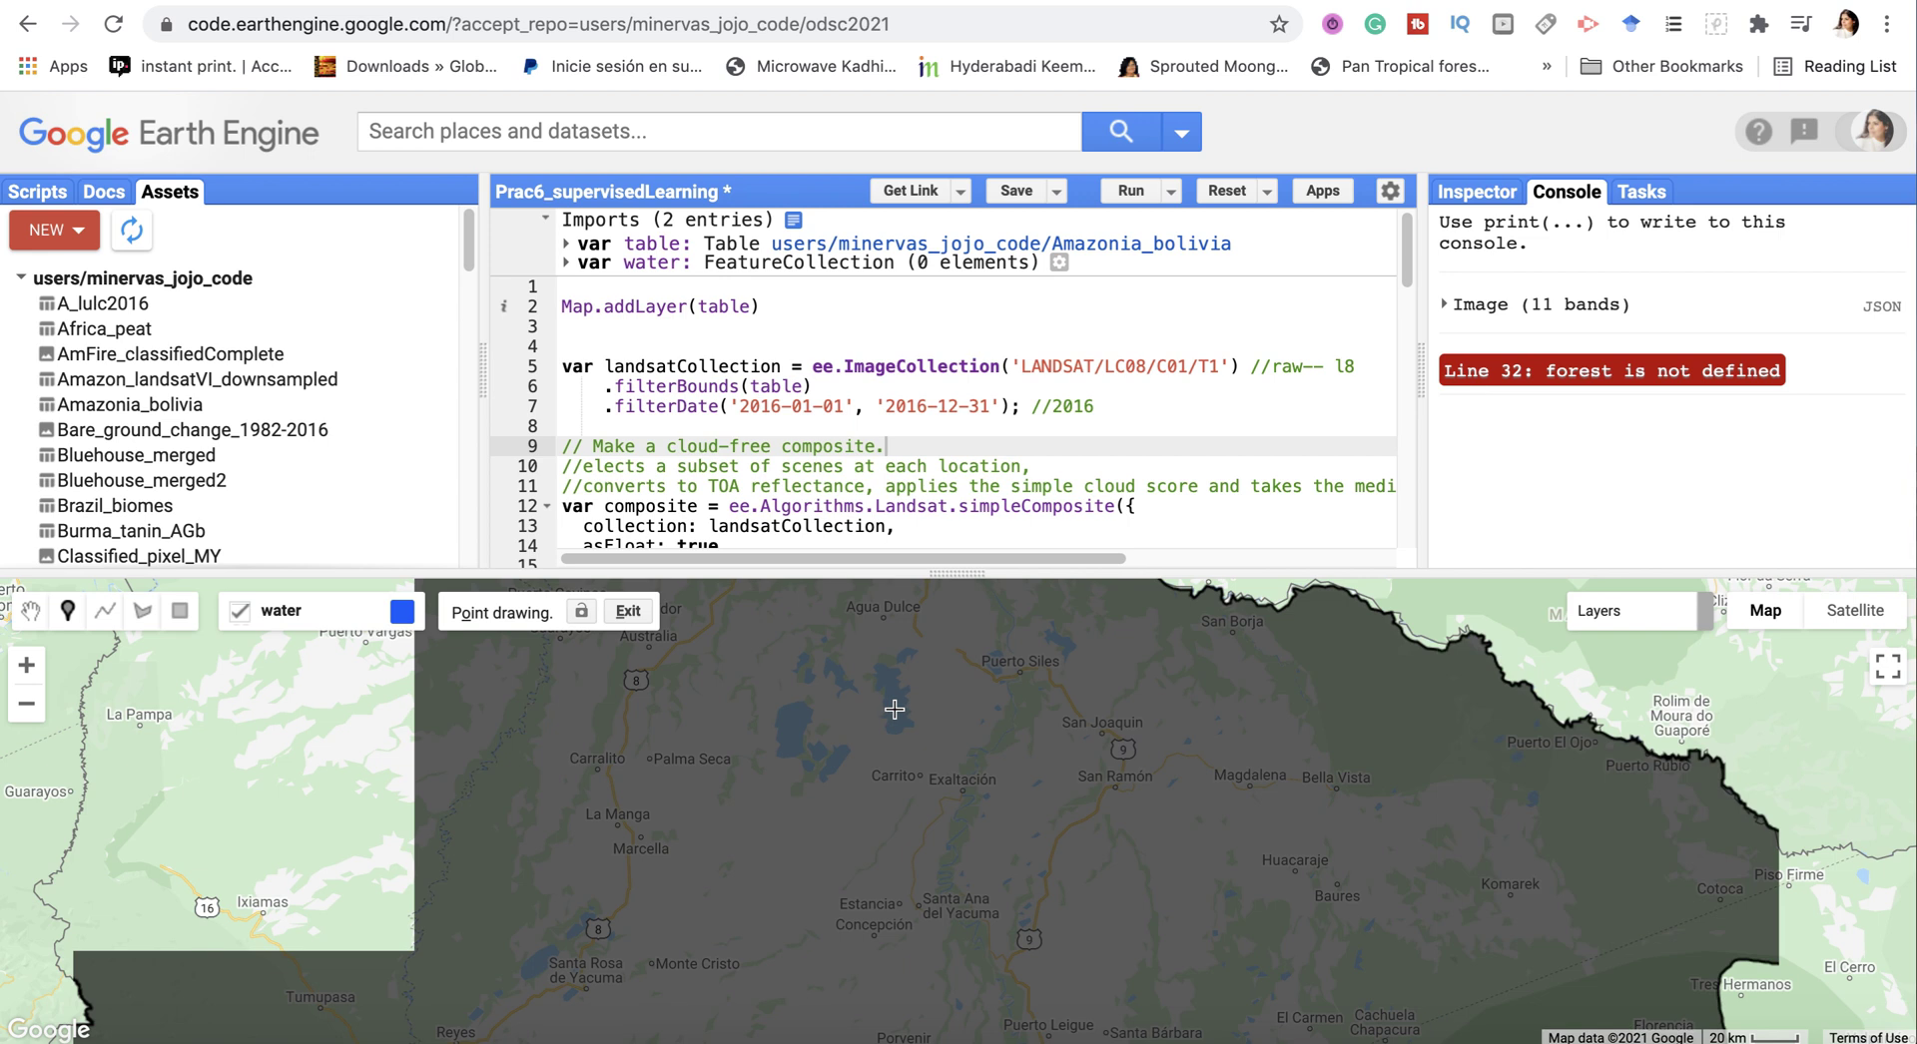
left_click(896, 709)
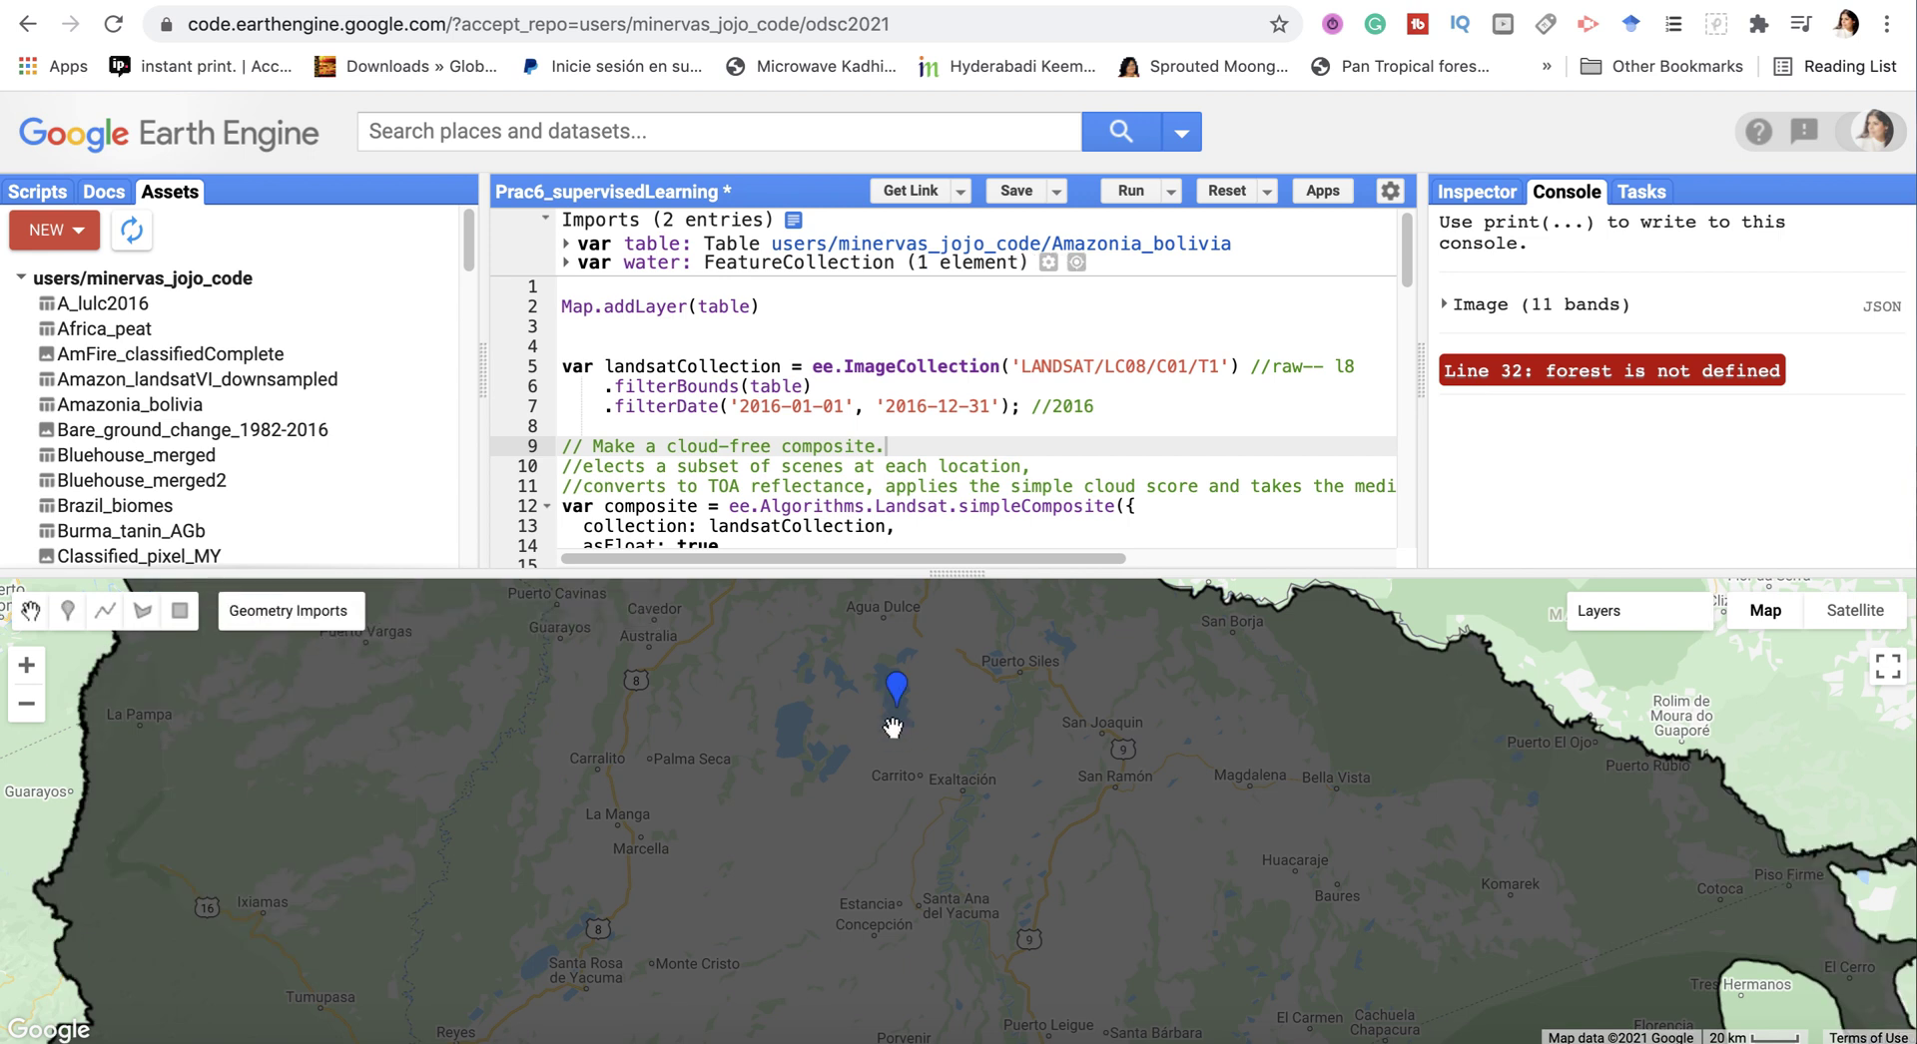
left_click(67, 610)
left_click(789, 726)
left_click(67, 610)
left_click(788, 740)
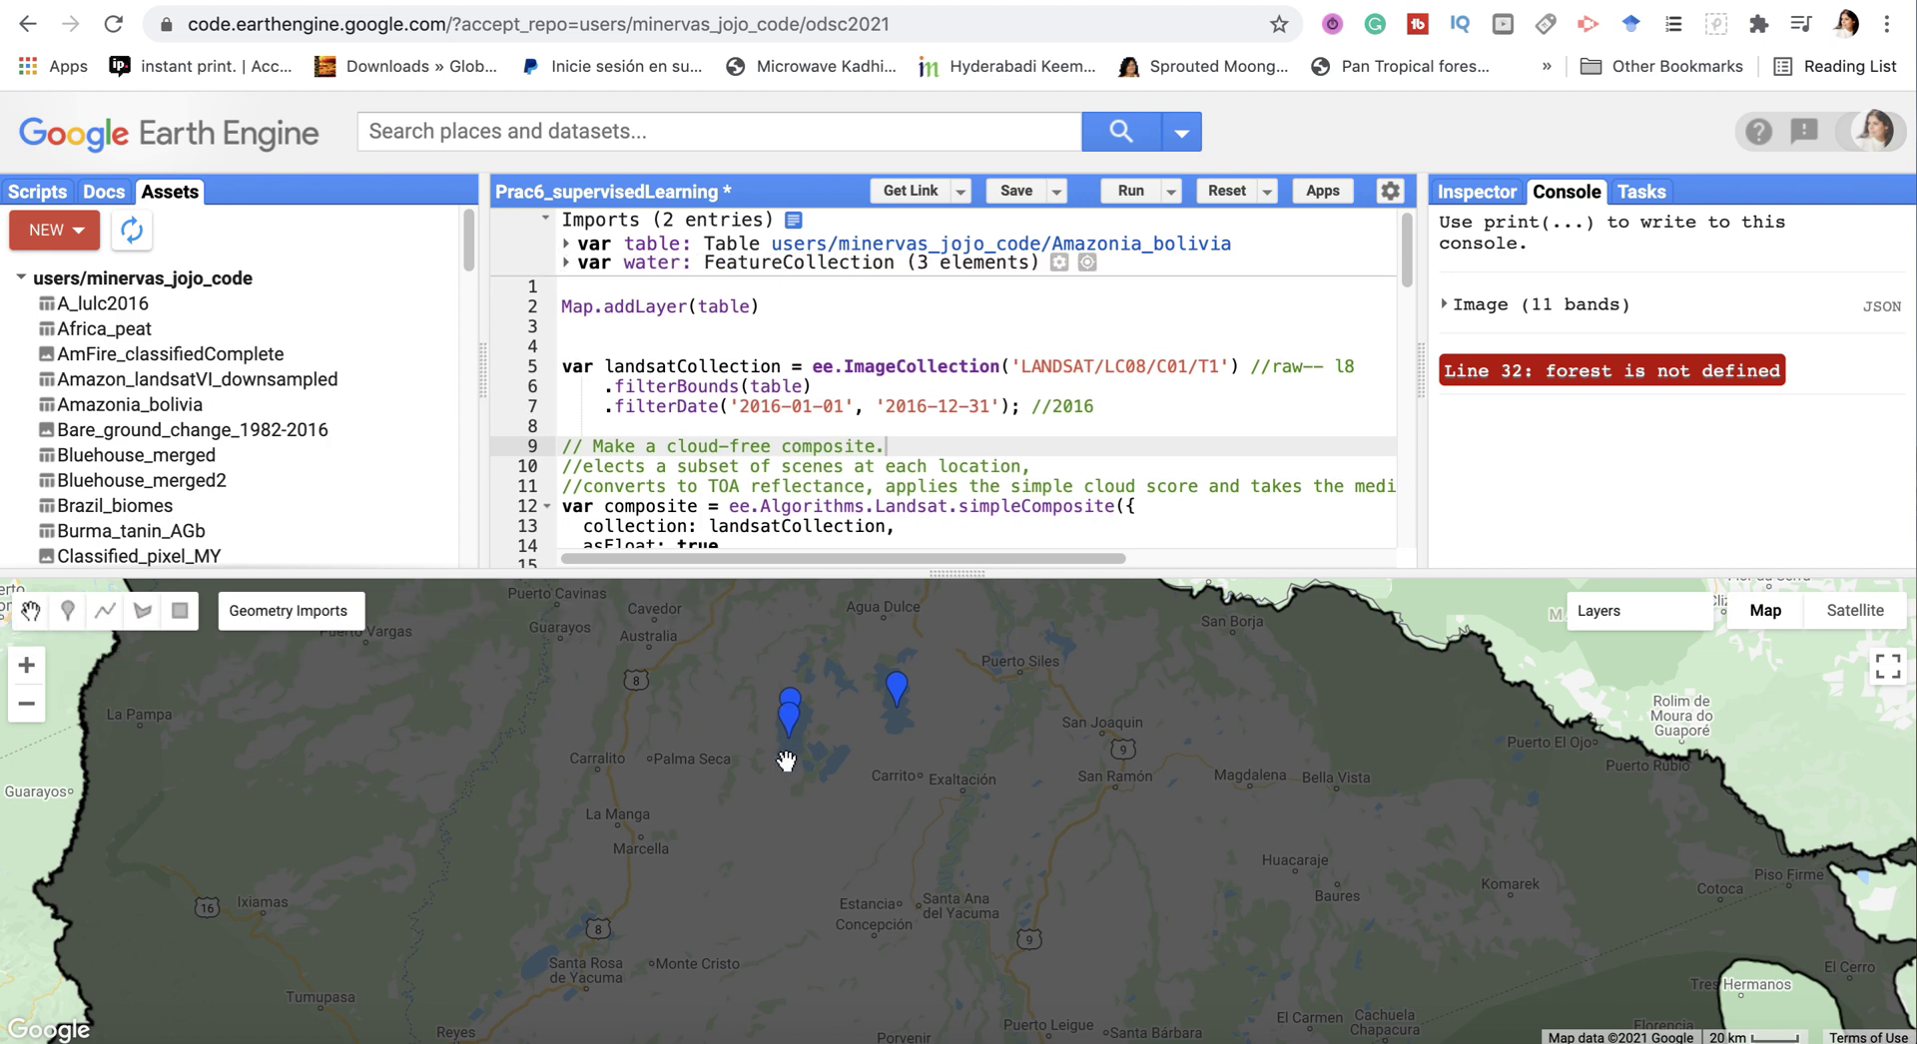
left_click(67, 611)
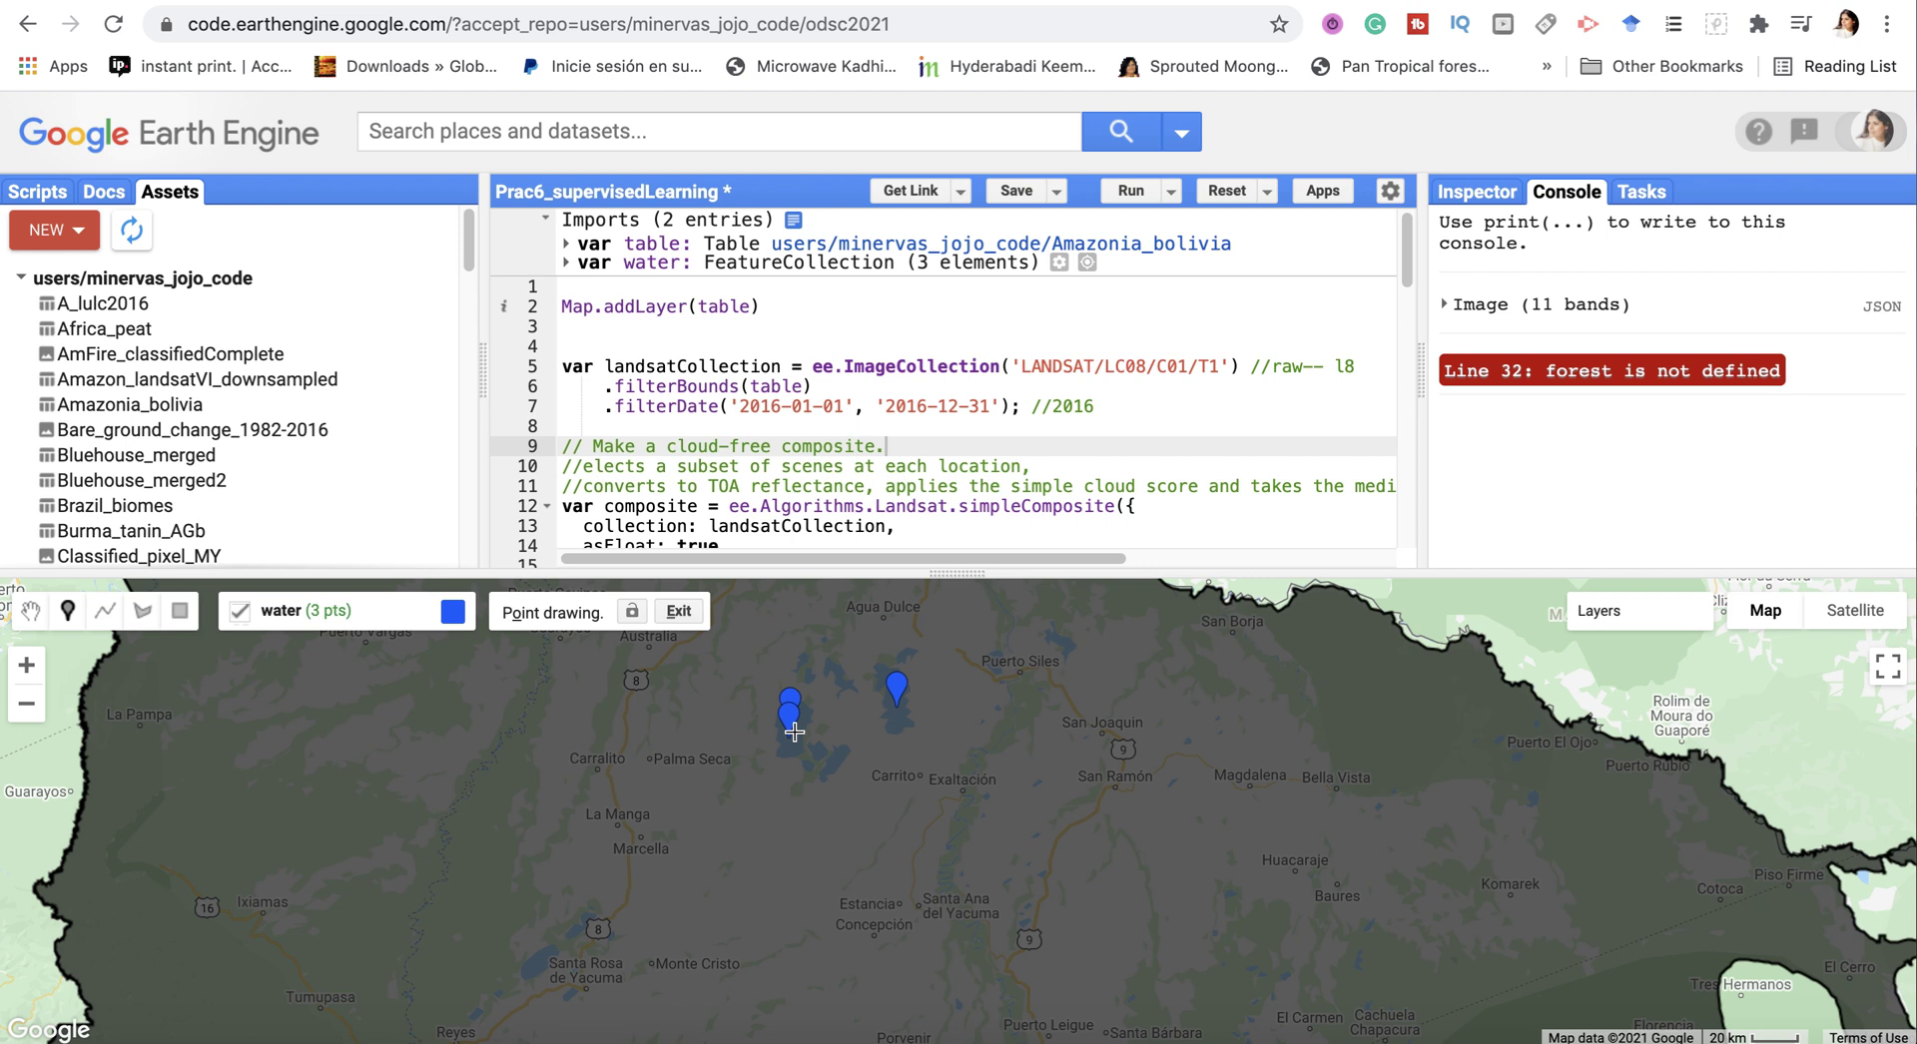
left_click(784, 748)
scroll(848, 740, "up", 2)
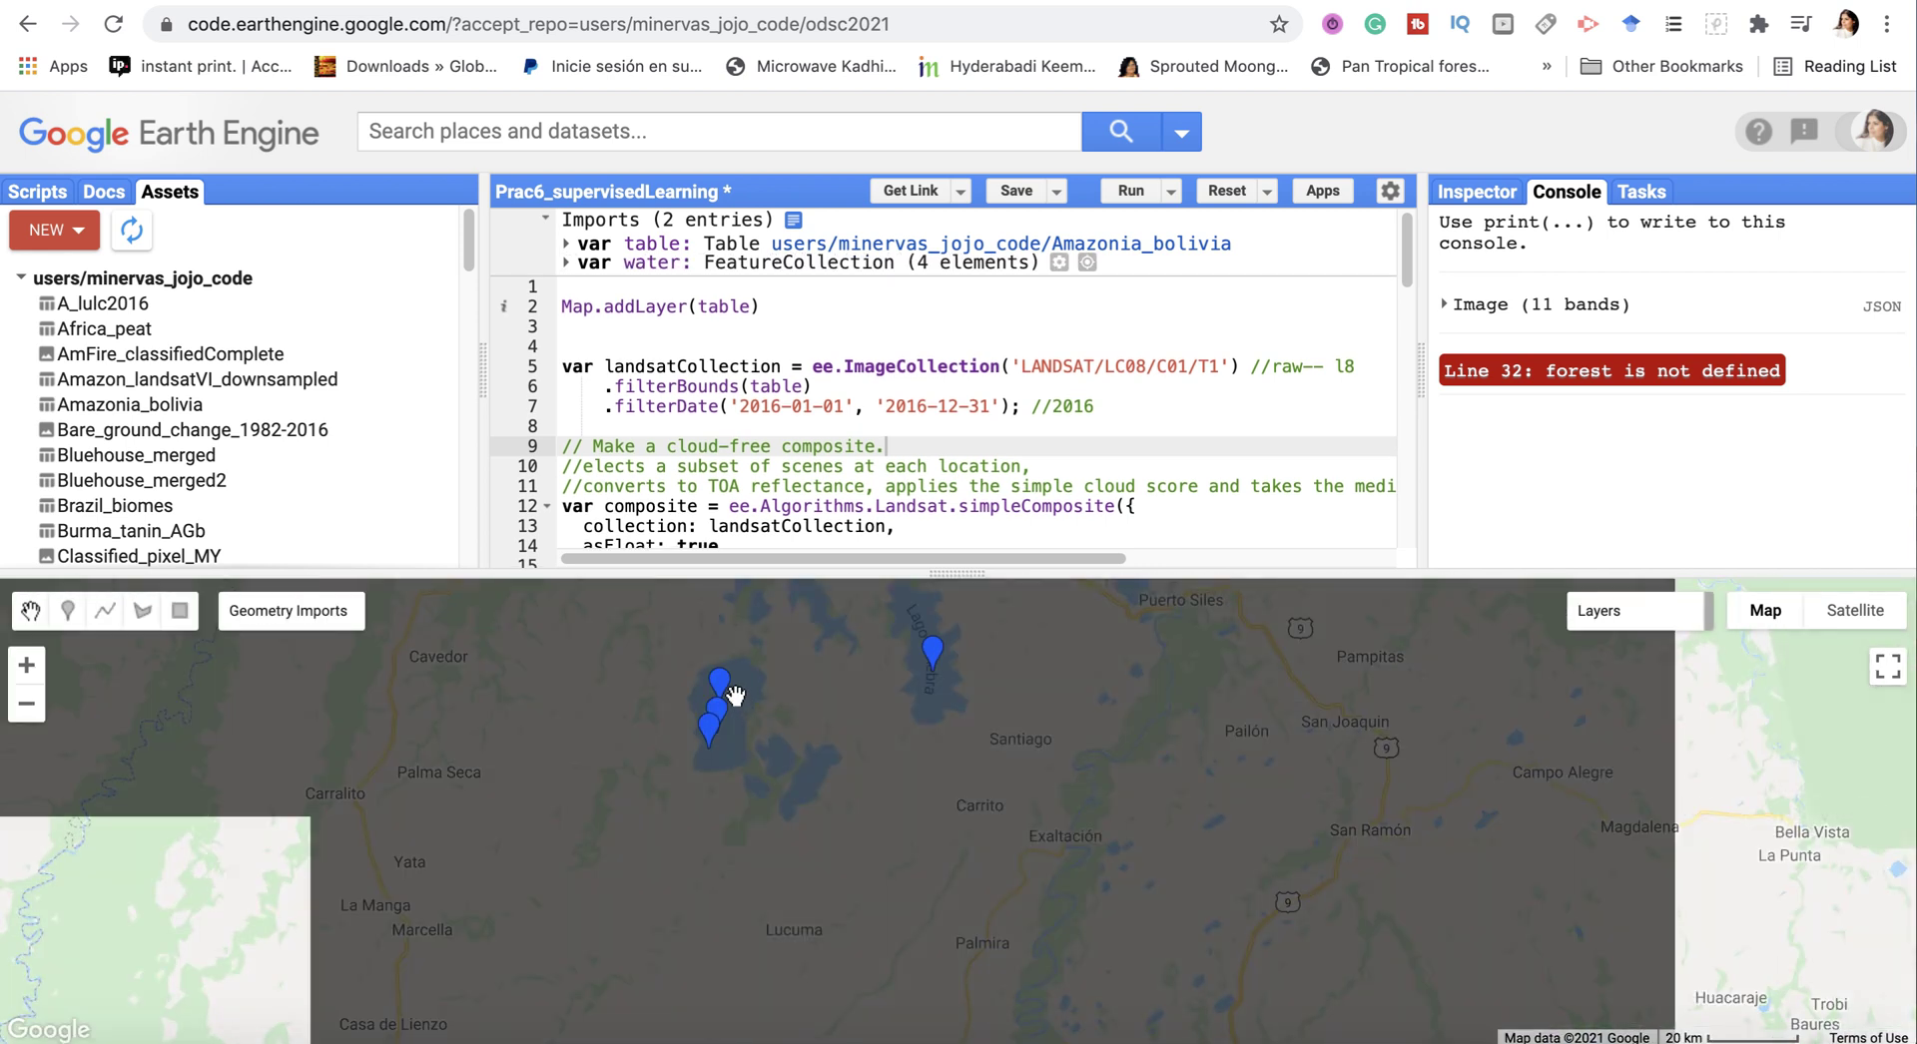
left_click(67, 611)
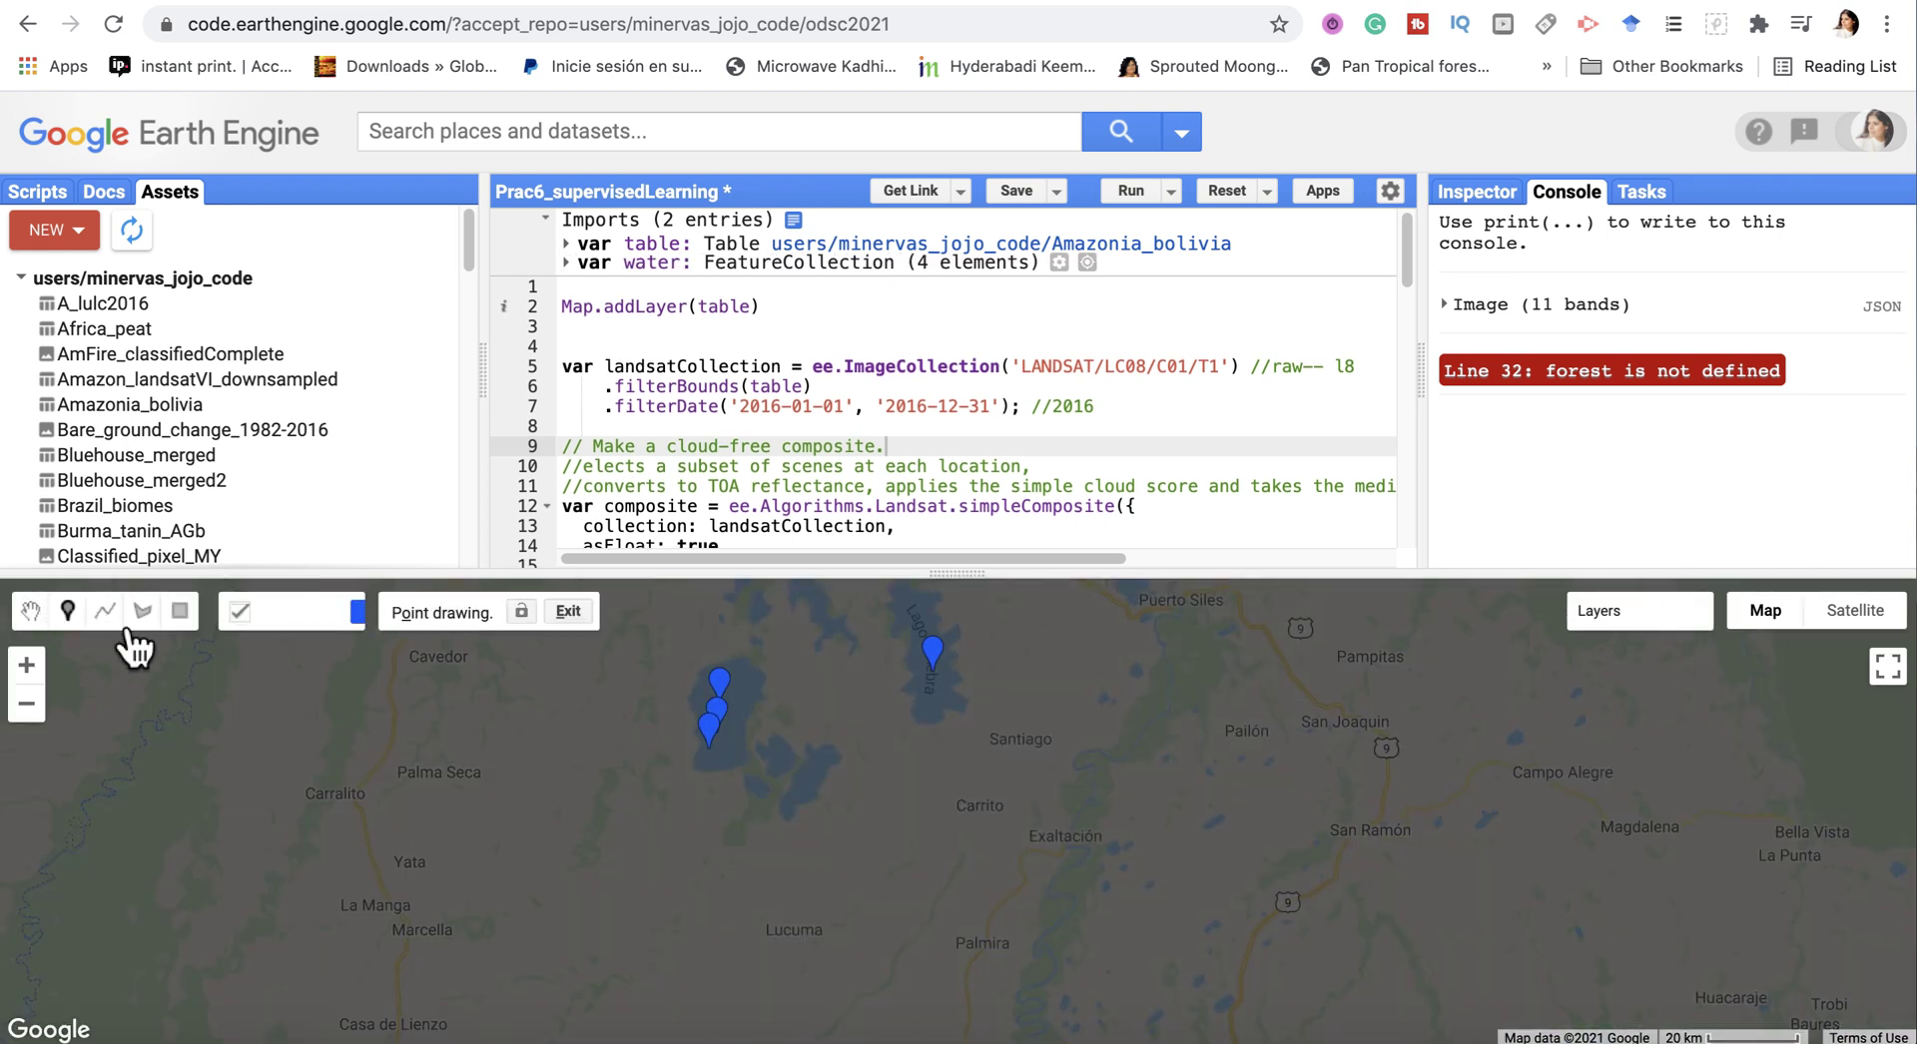
left_click(738, 685)
left_click(67, 611)
left_click(730, 720)
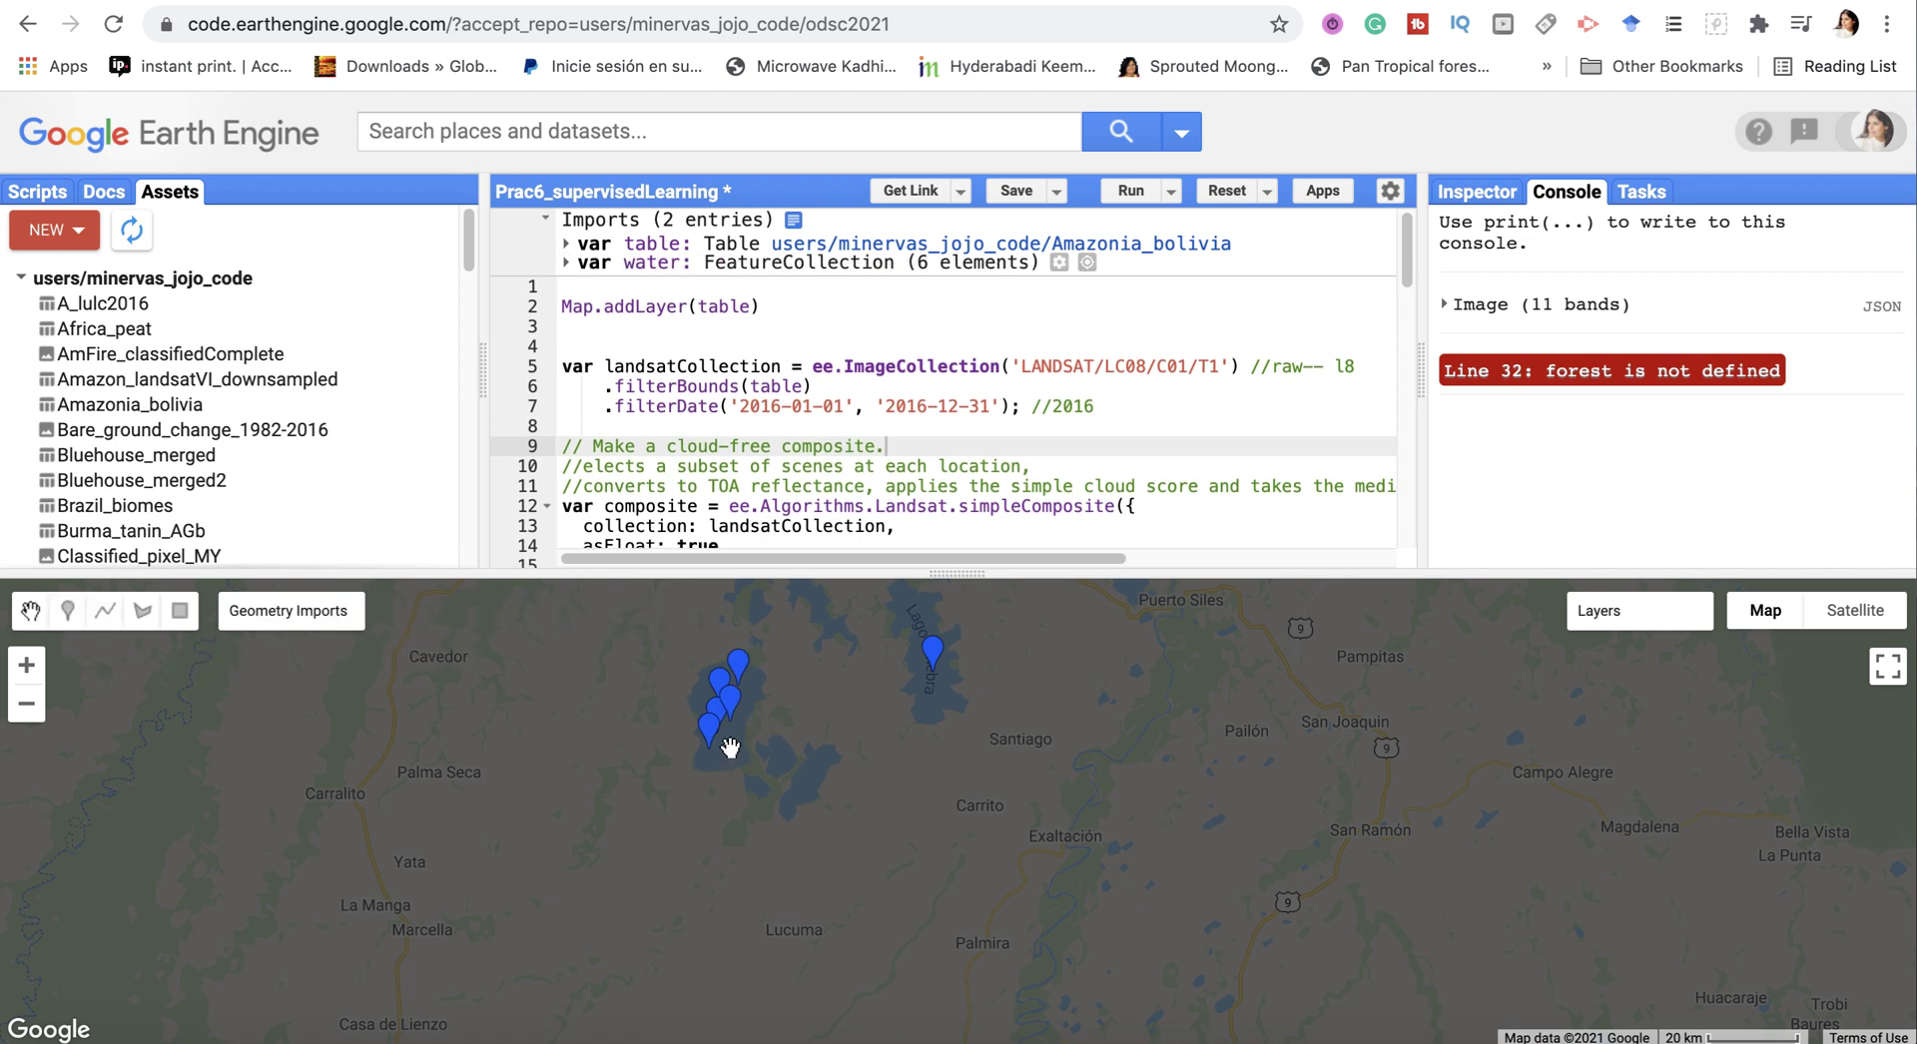
left_click(67, 611)
left_click(726, 742)
Step: Add seven more water points on the southeastern and eastern lakes, reaching 14
left_click(67, 611)
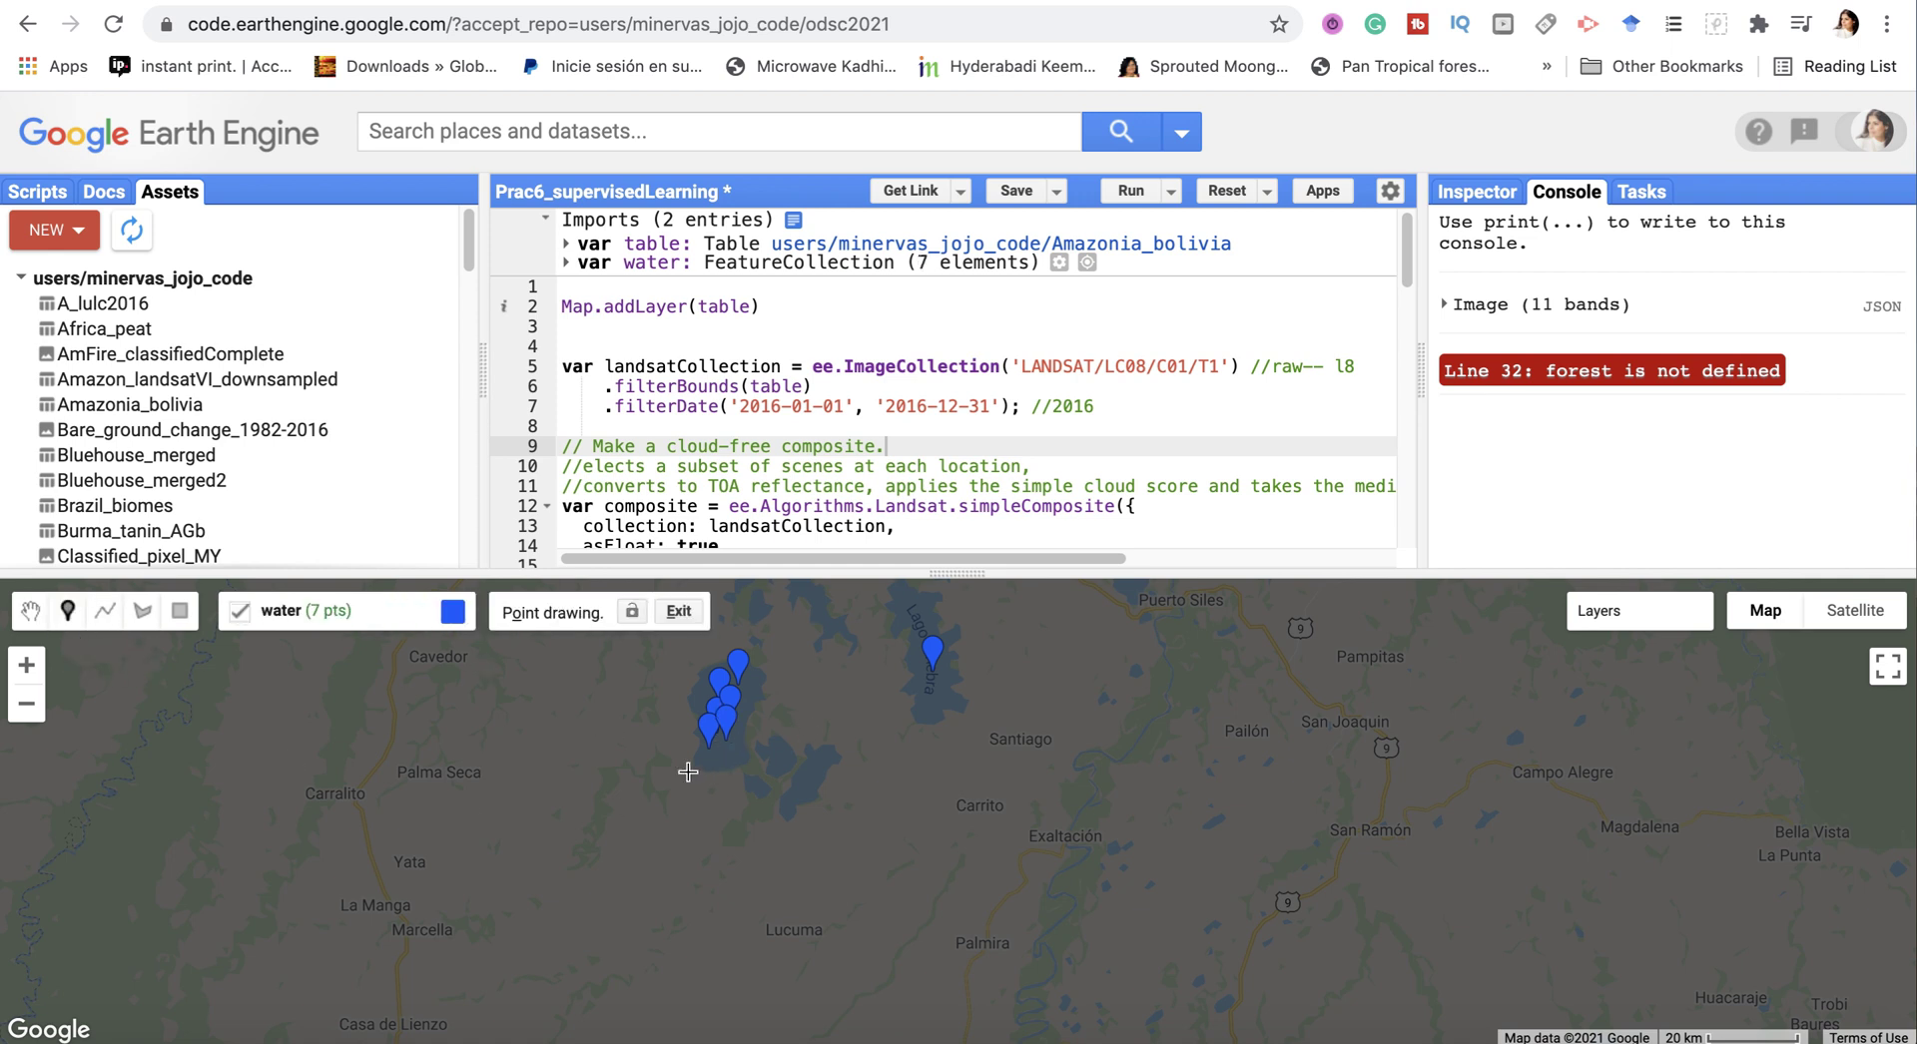
left_click(776, 758)
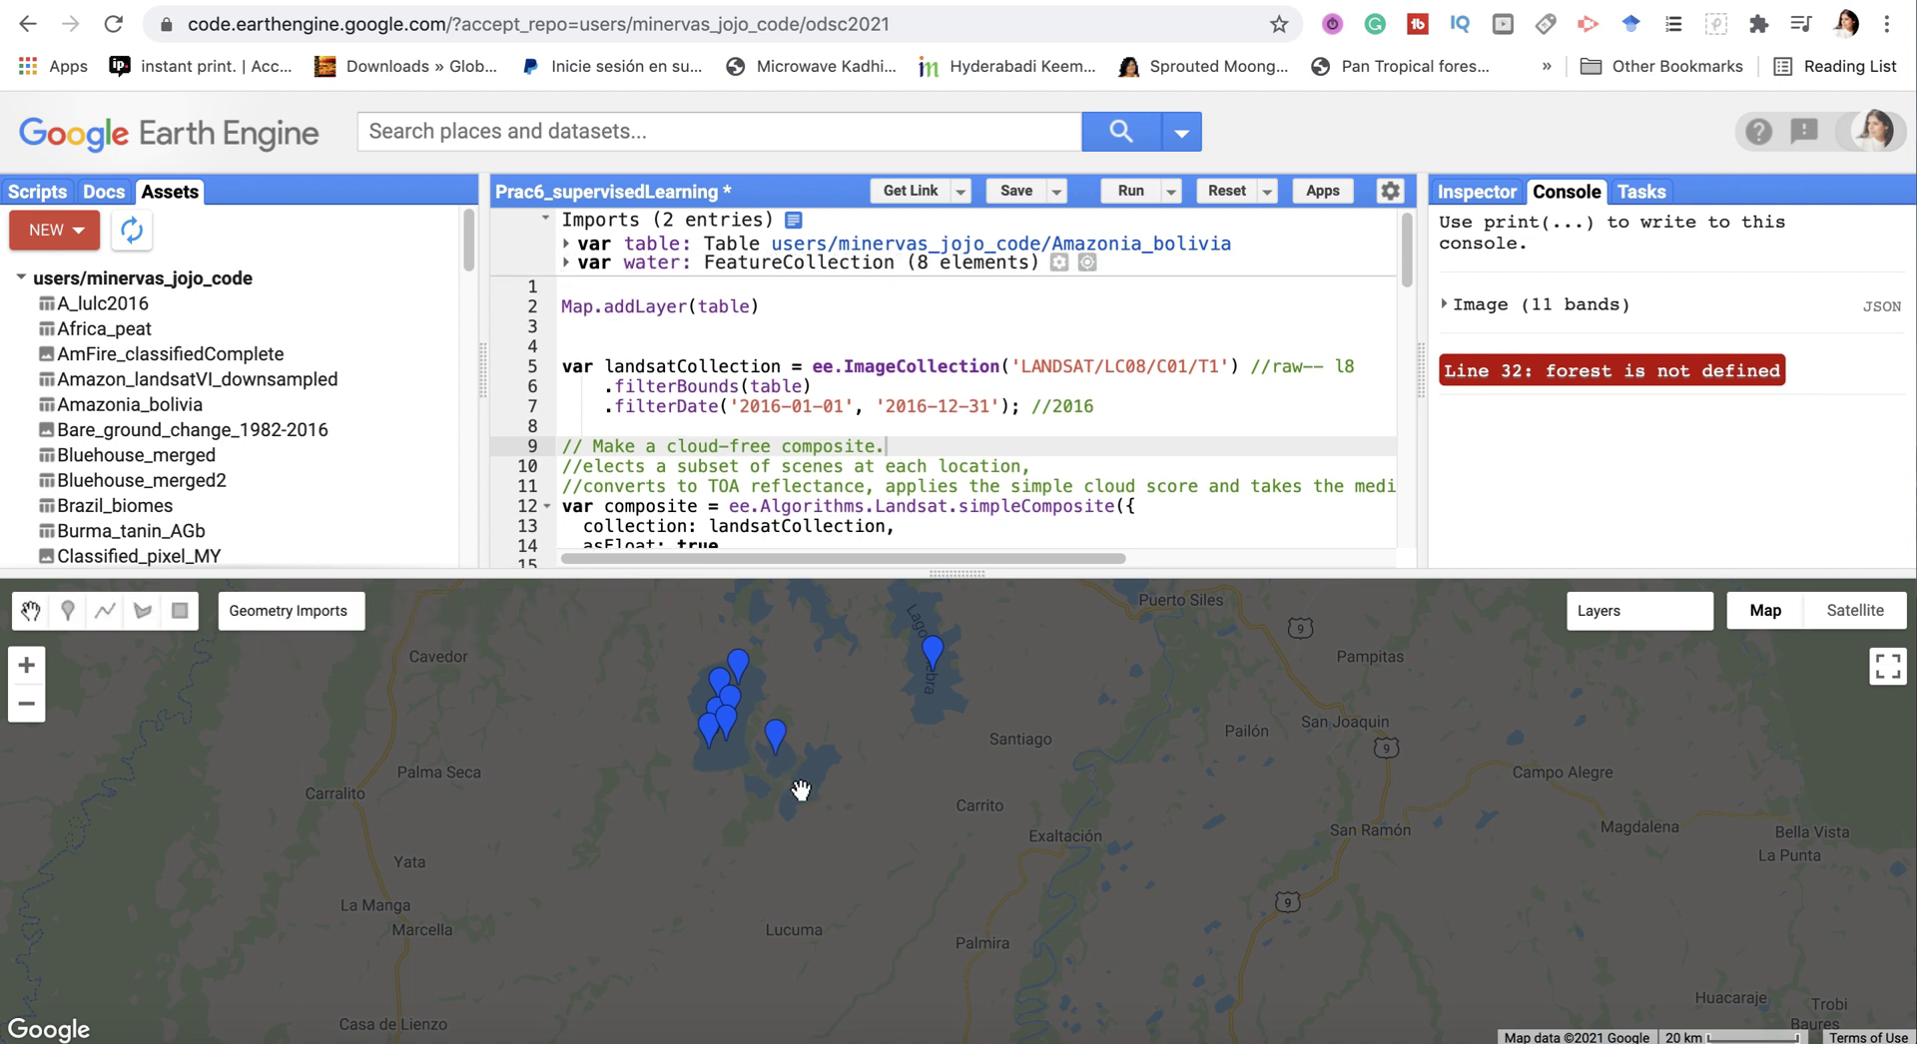
left_click(67, 611)
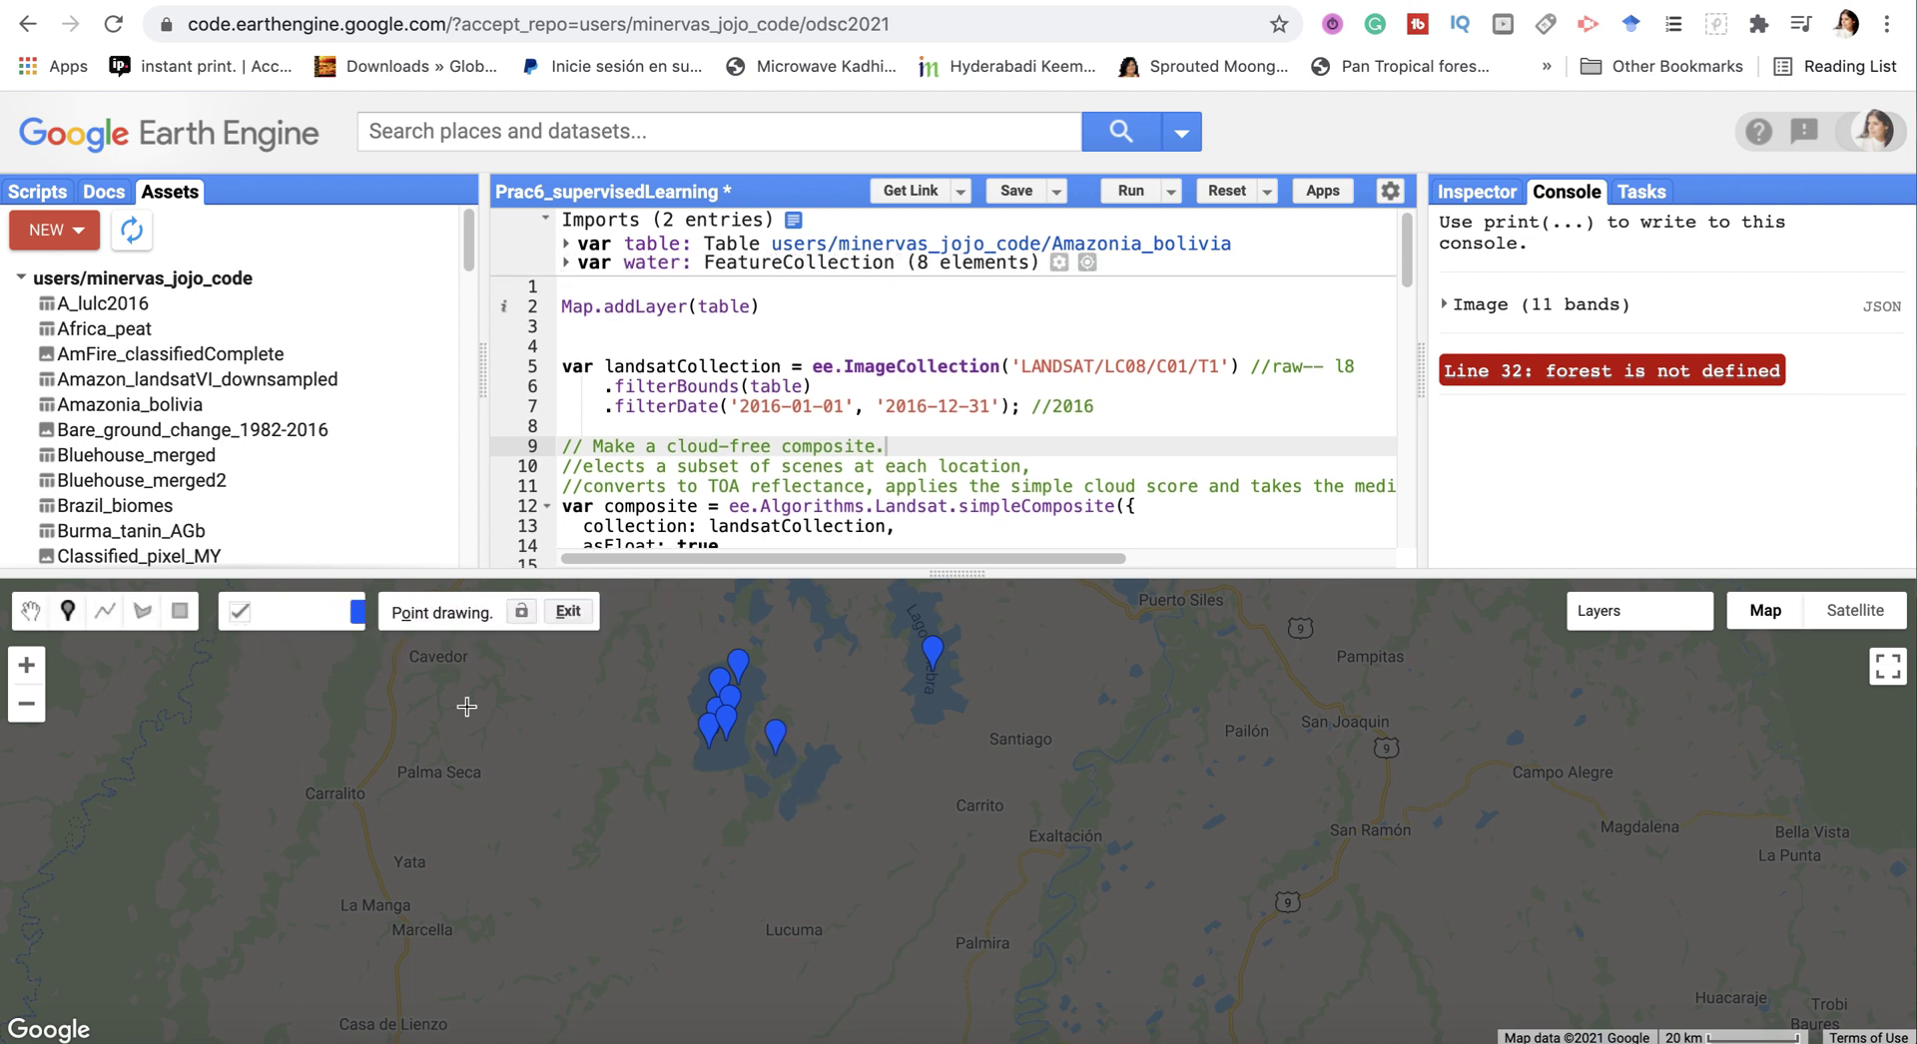
left_click(775, 765)
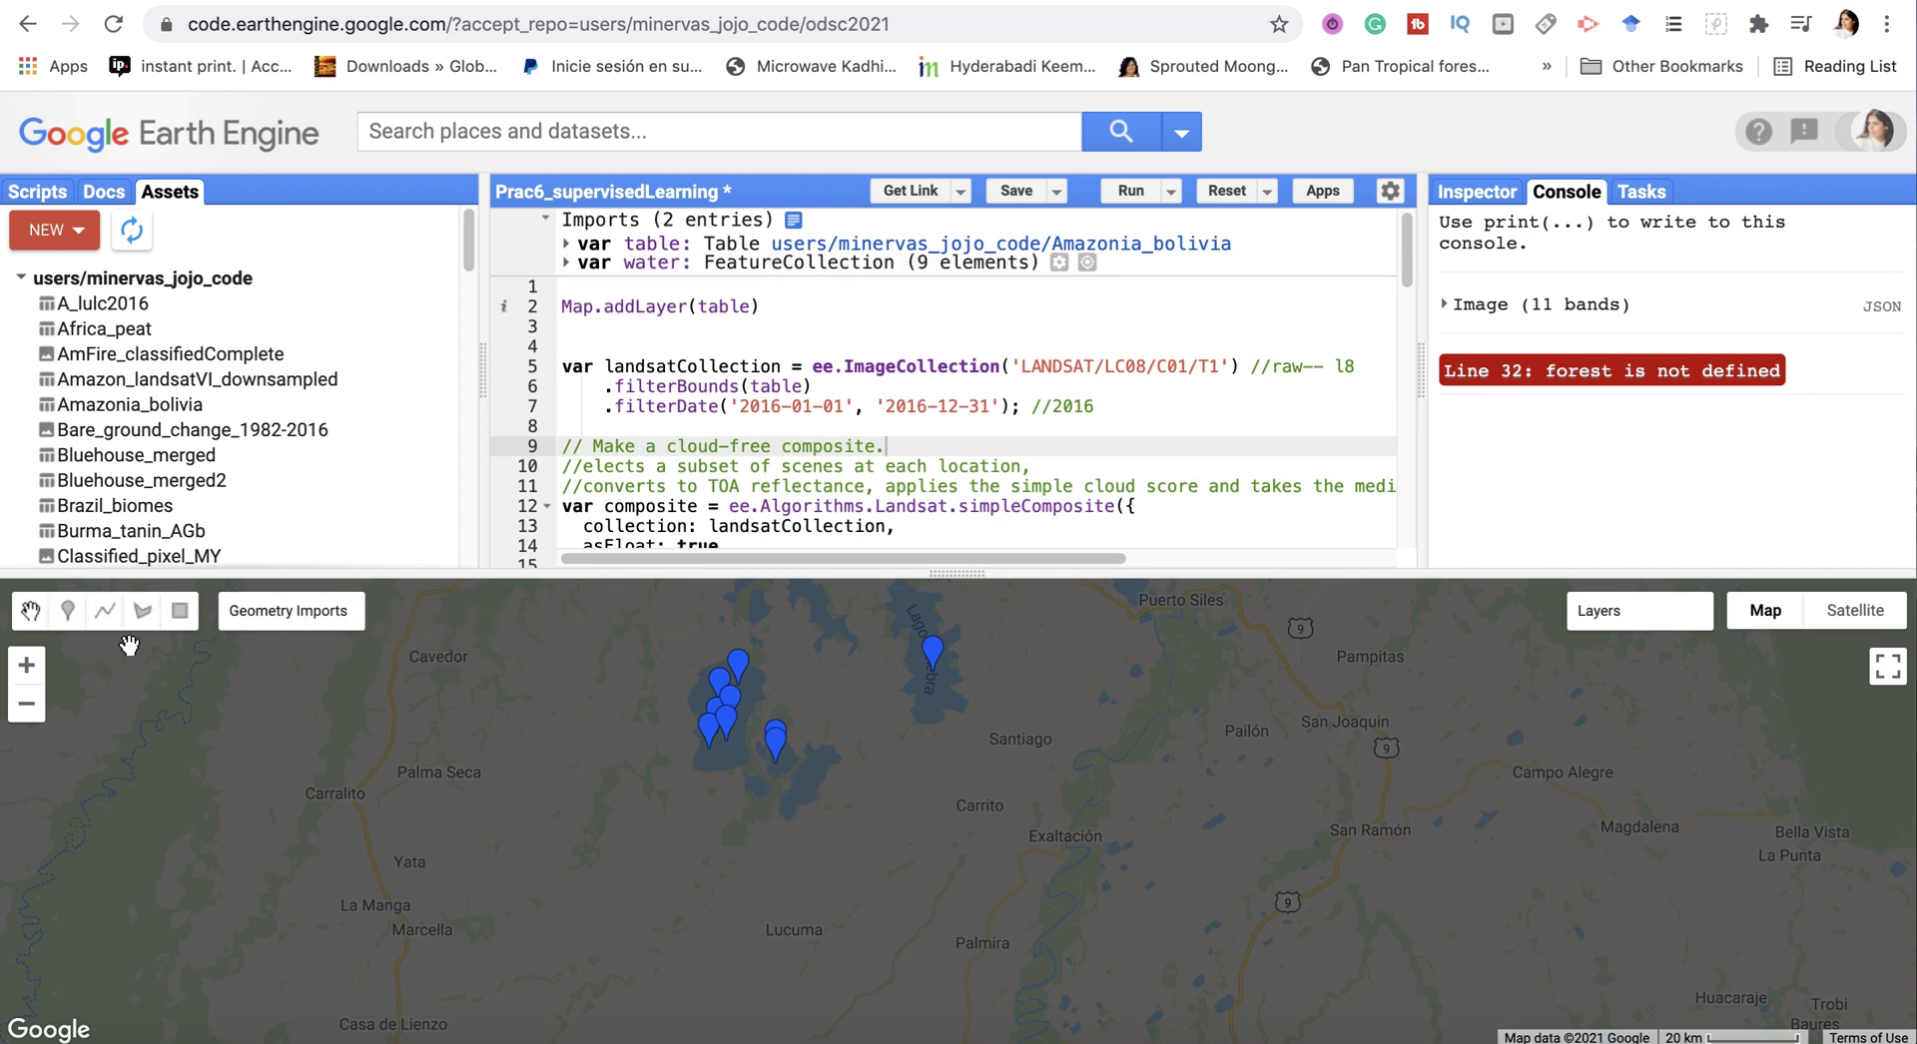
left_click(67, 611)
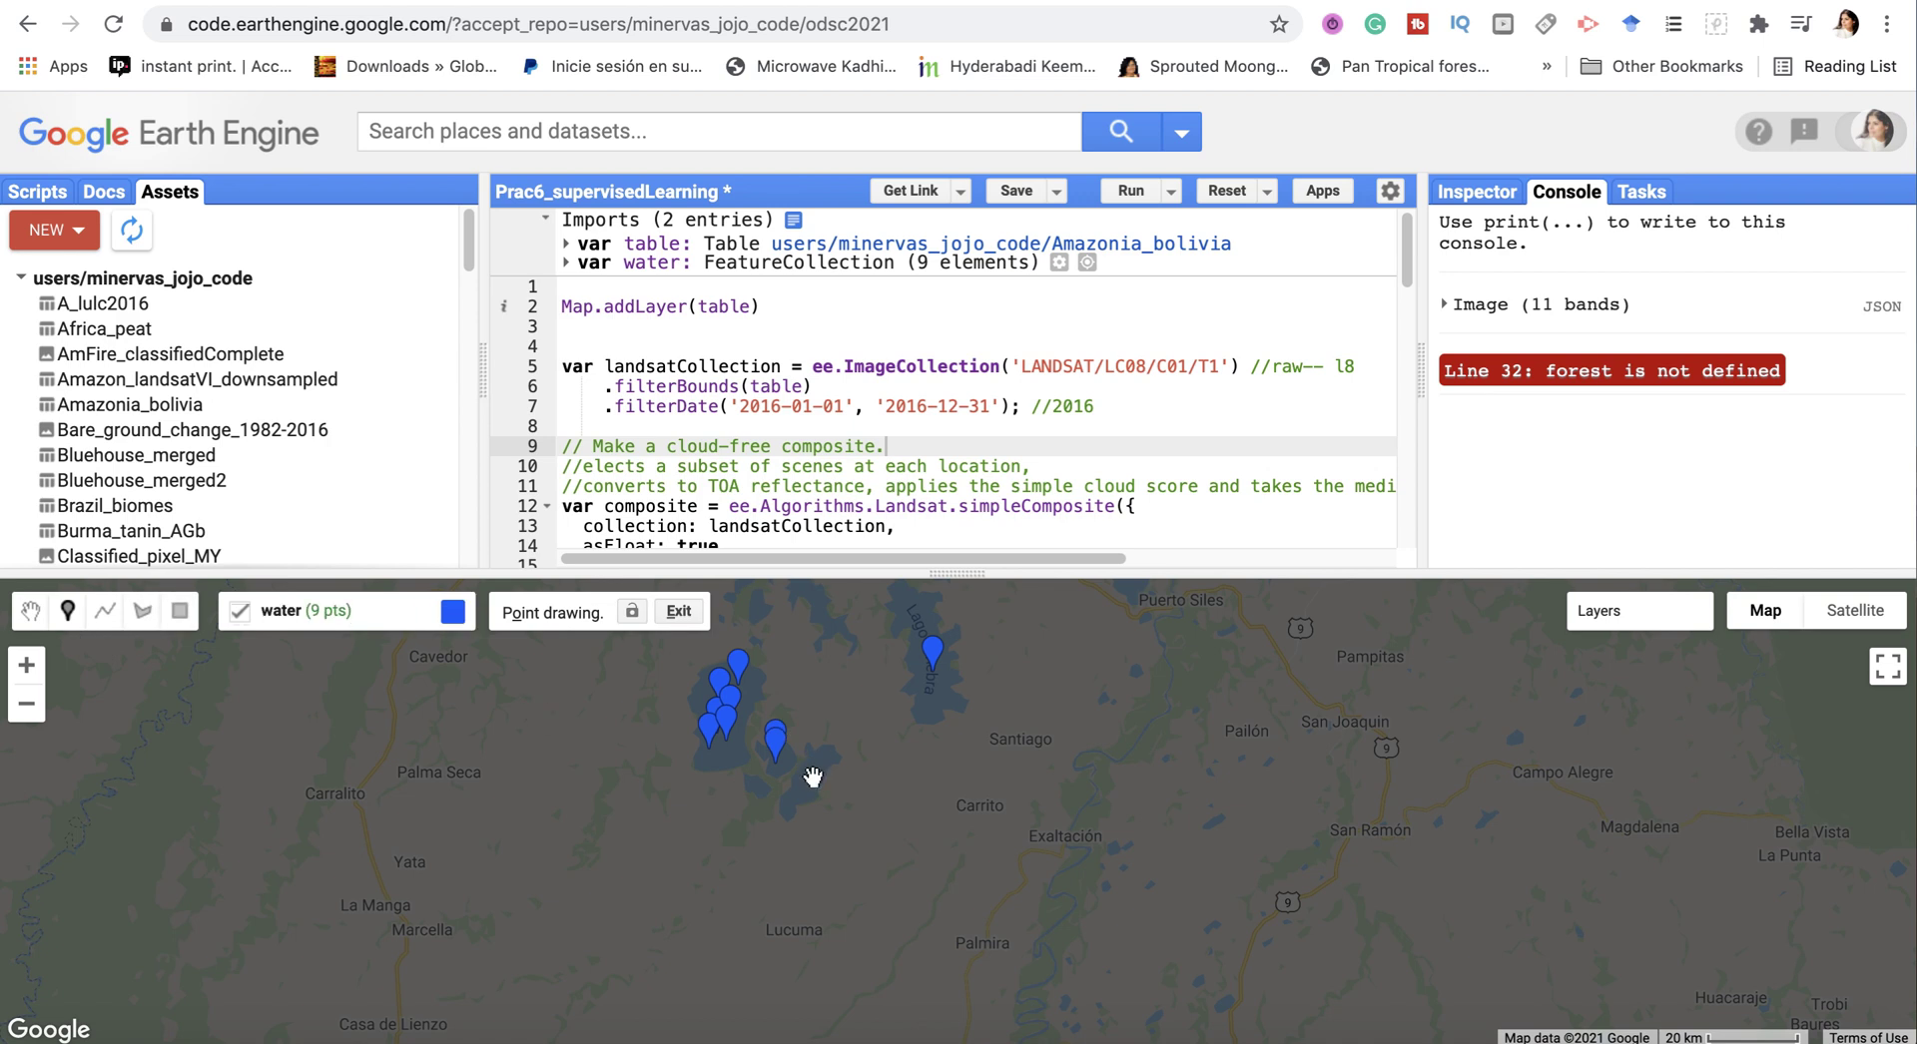
left_click(813, 773)
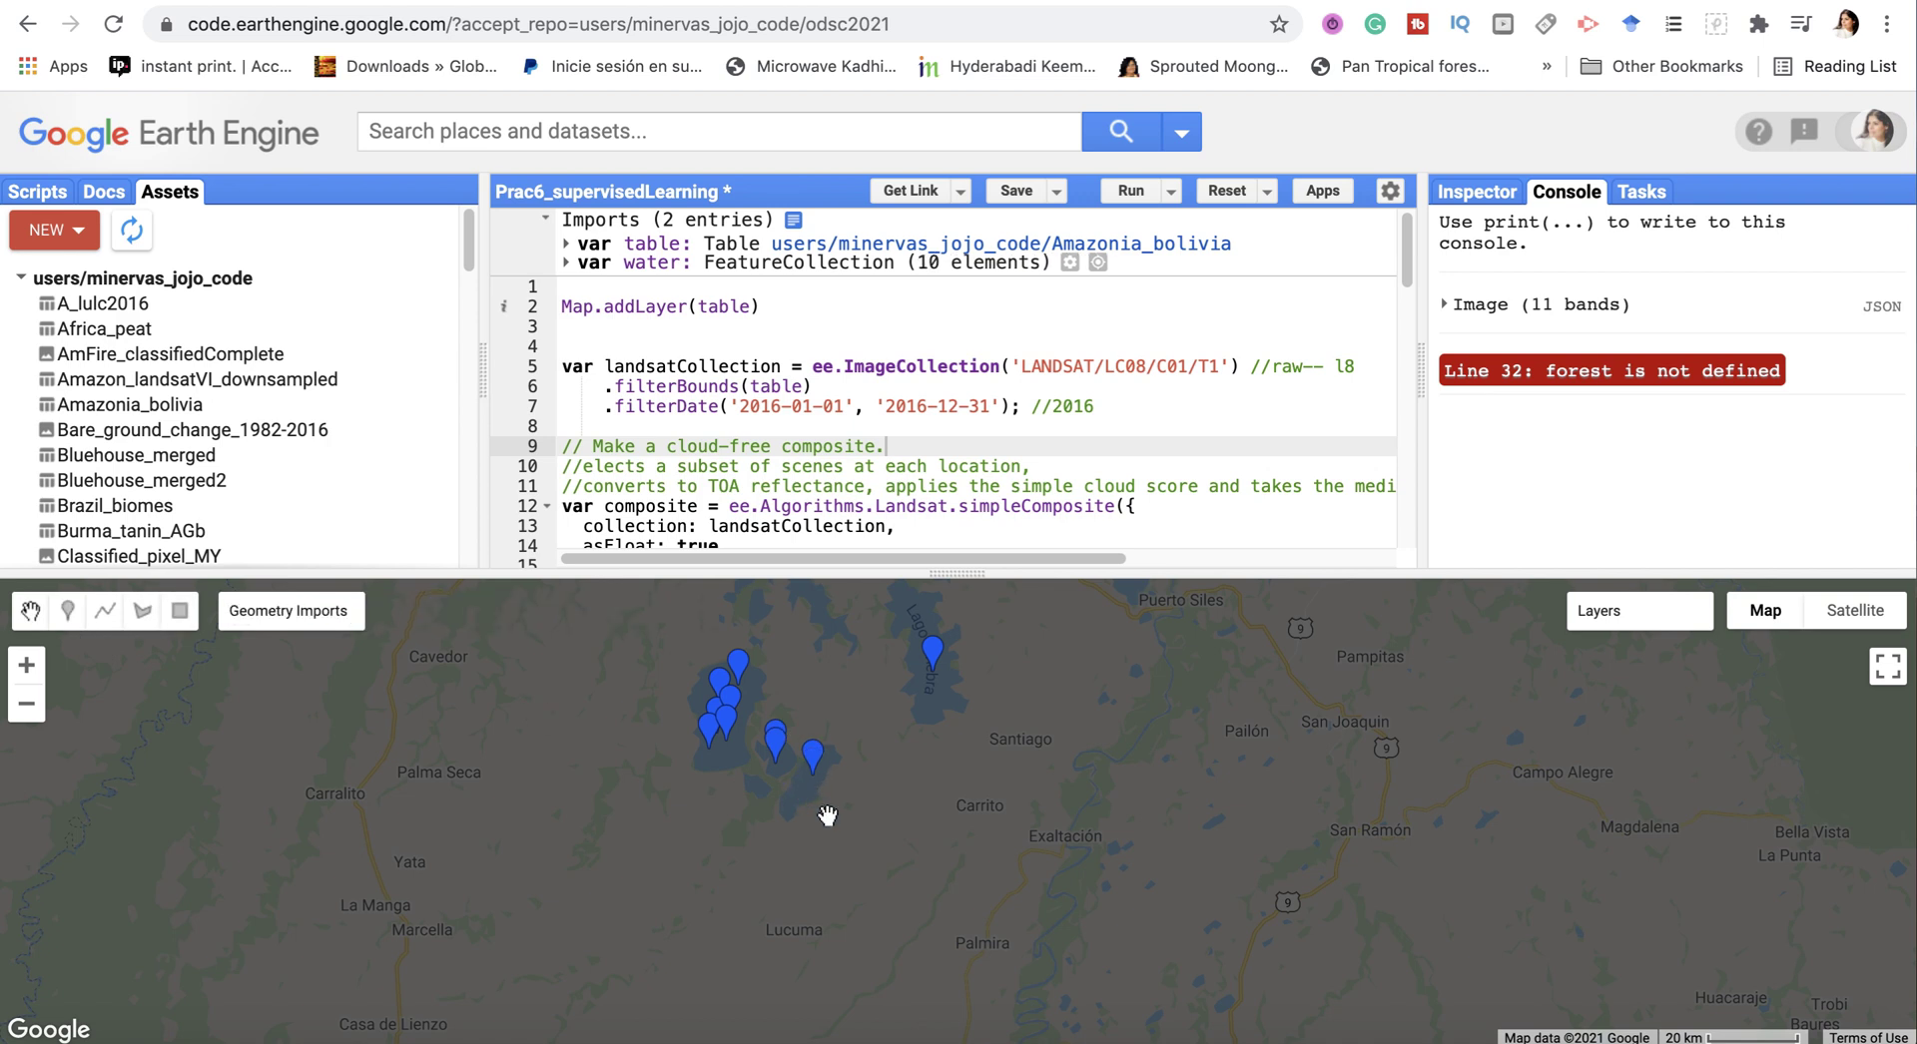
left_click(67, 611)
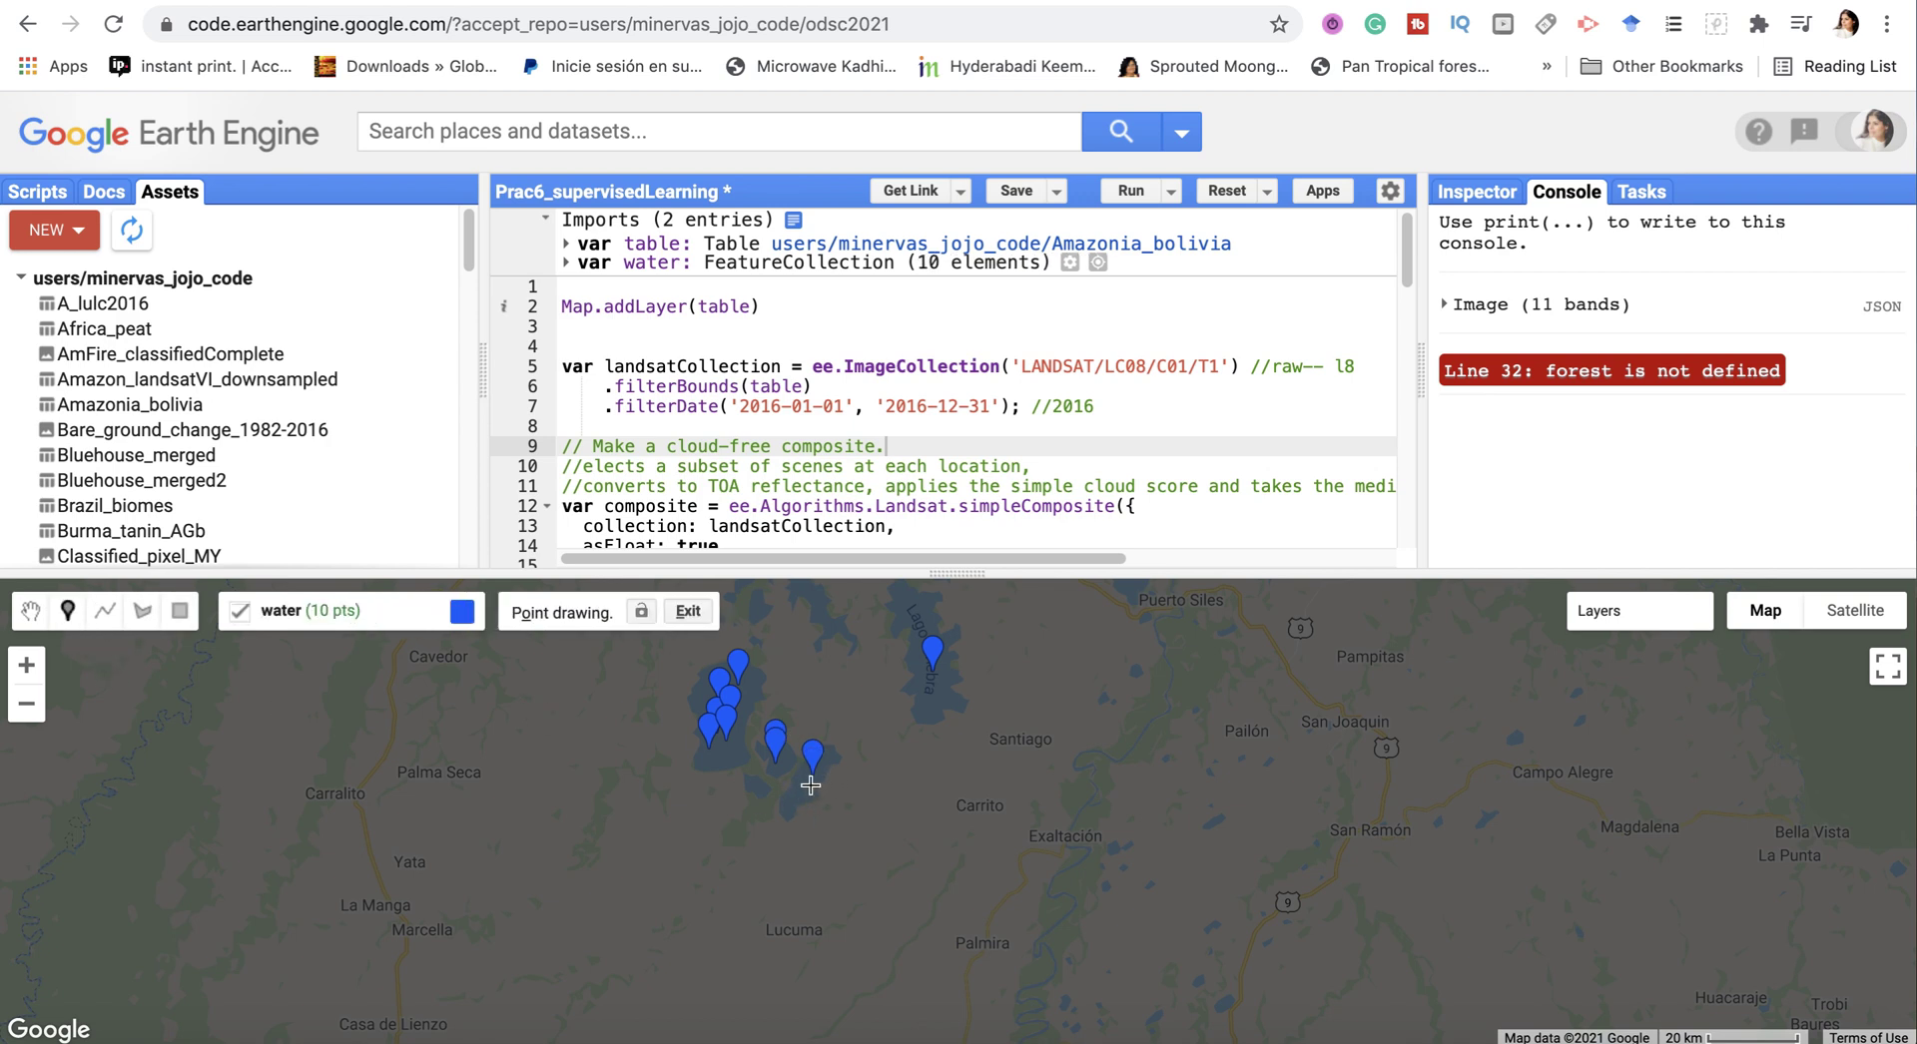
left_click(806, 789)
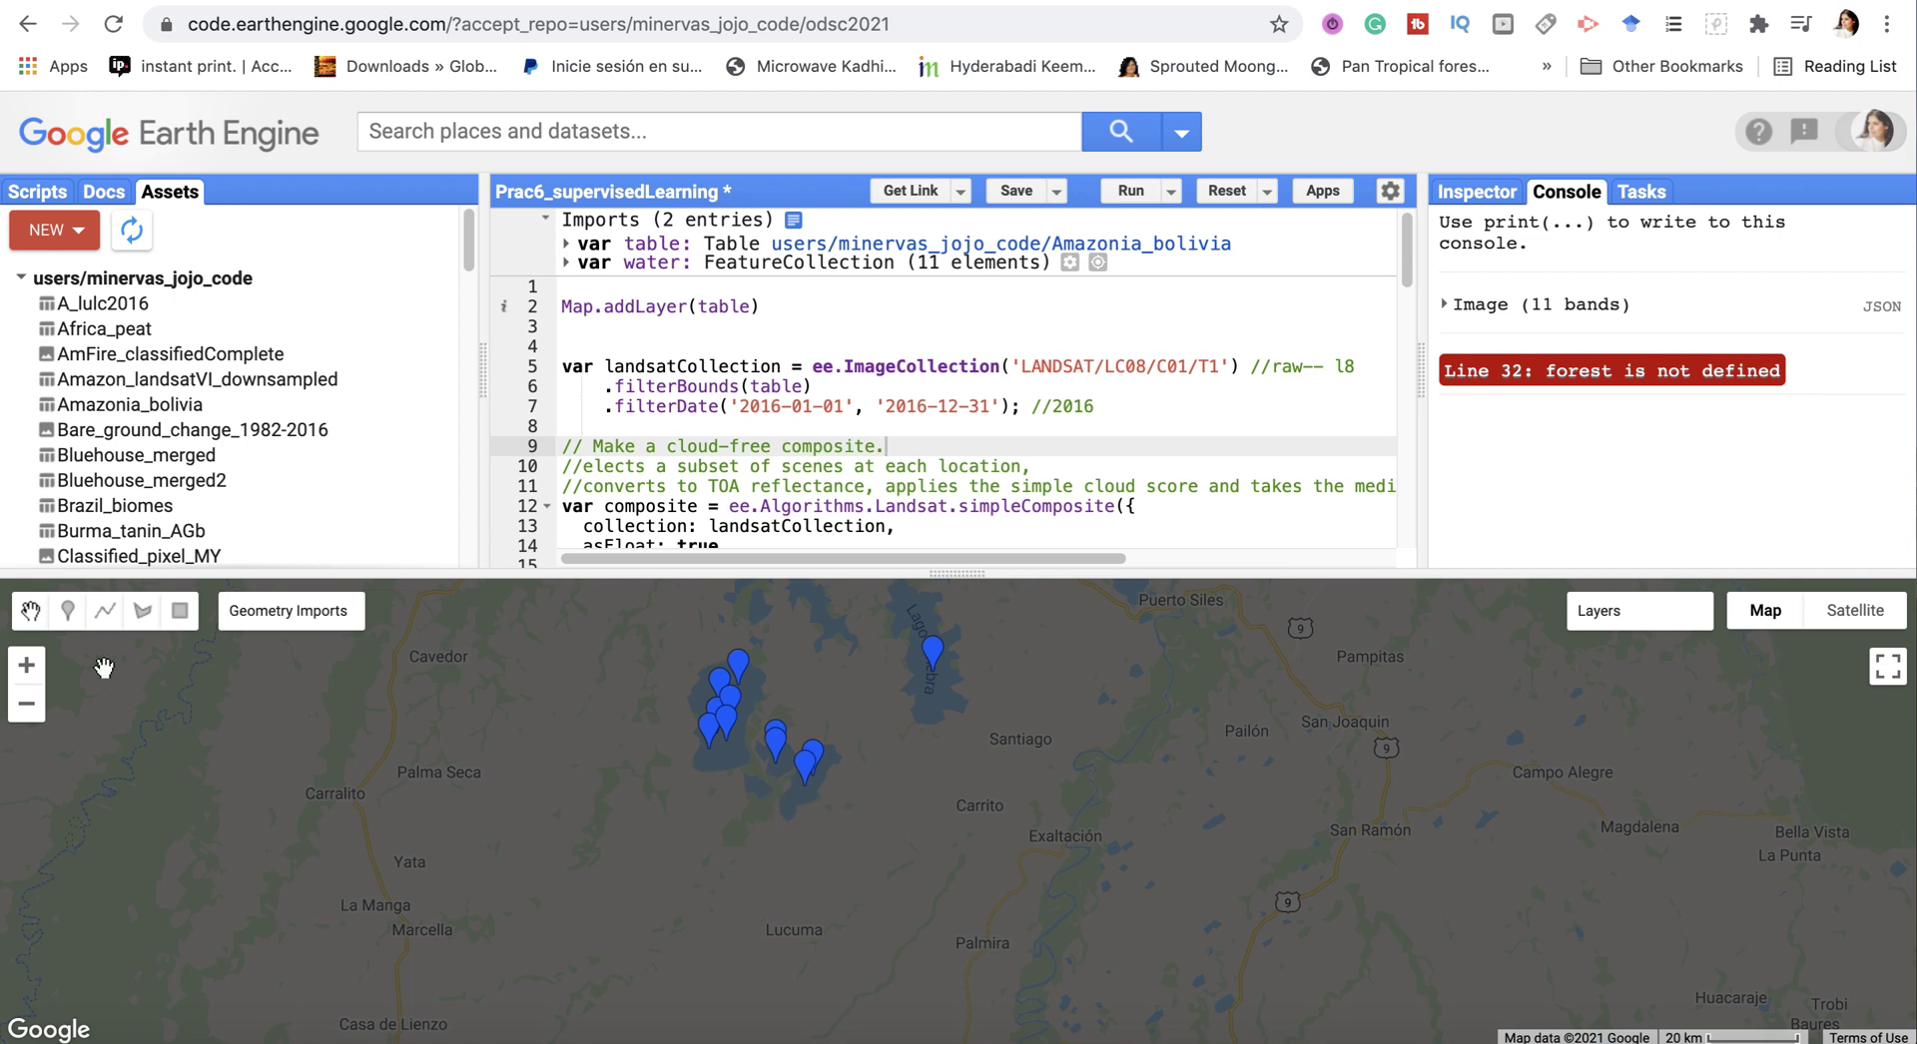
left_click(70, 614)
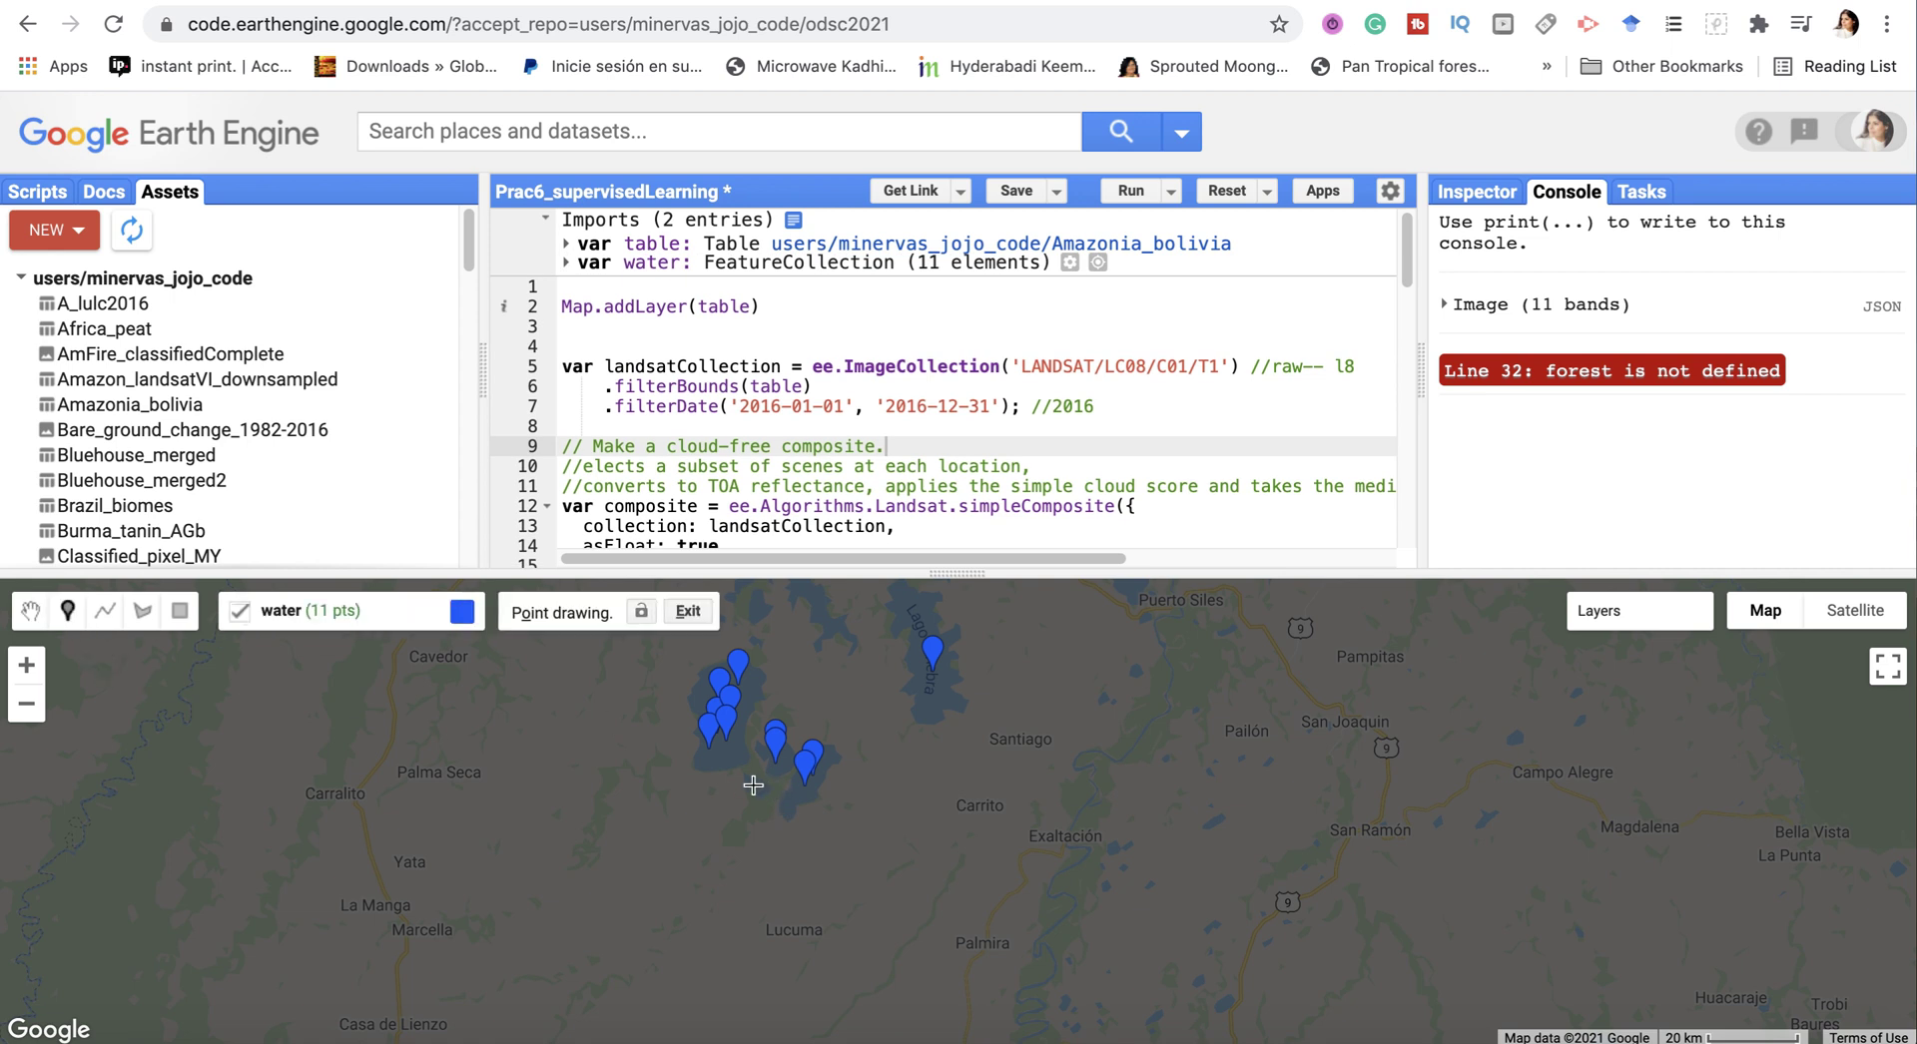
left_click(753, 786)
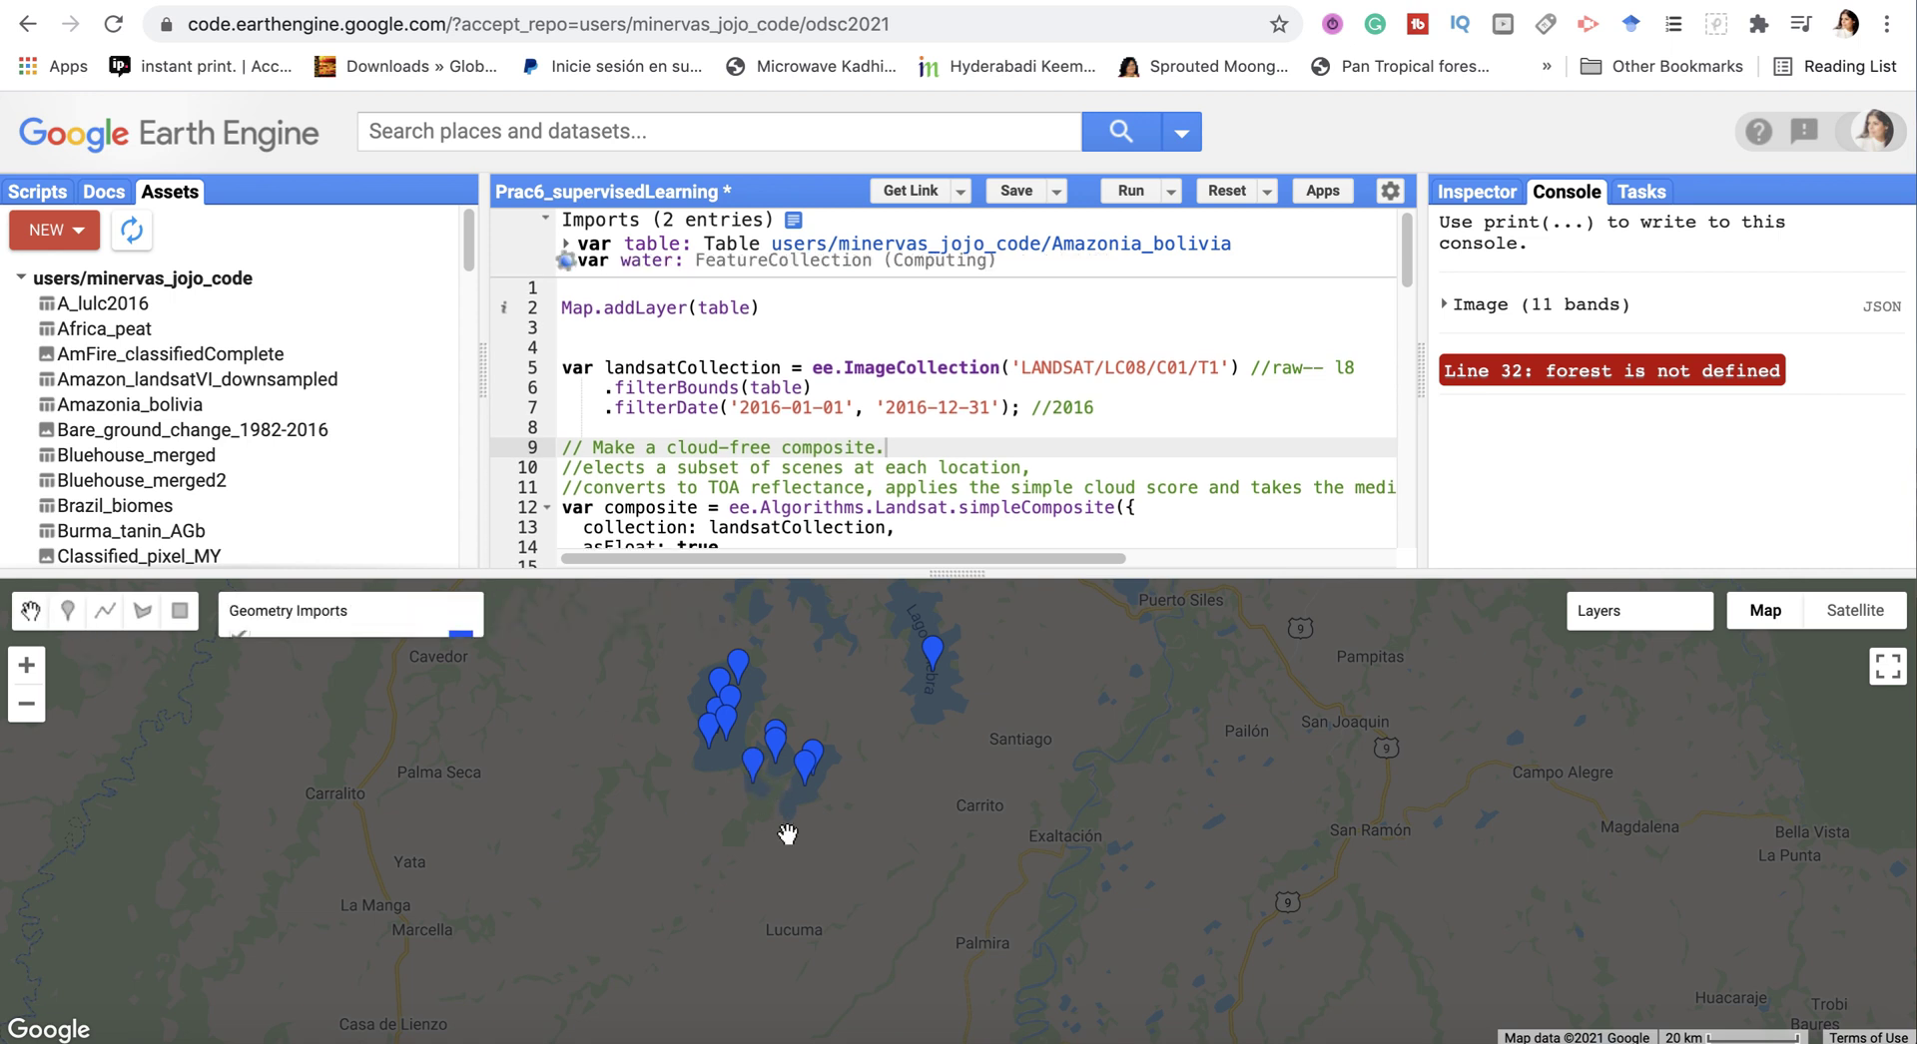
left_click(68, 612)
left_click(923, 707)
left_click(68, 612)
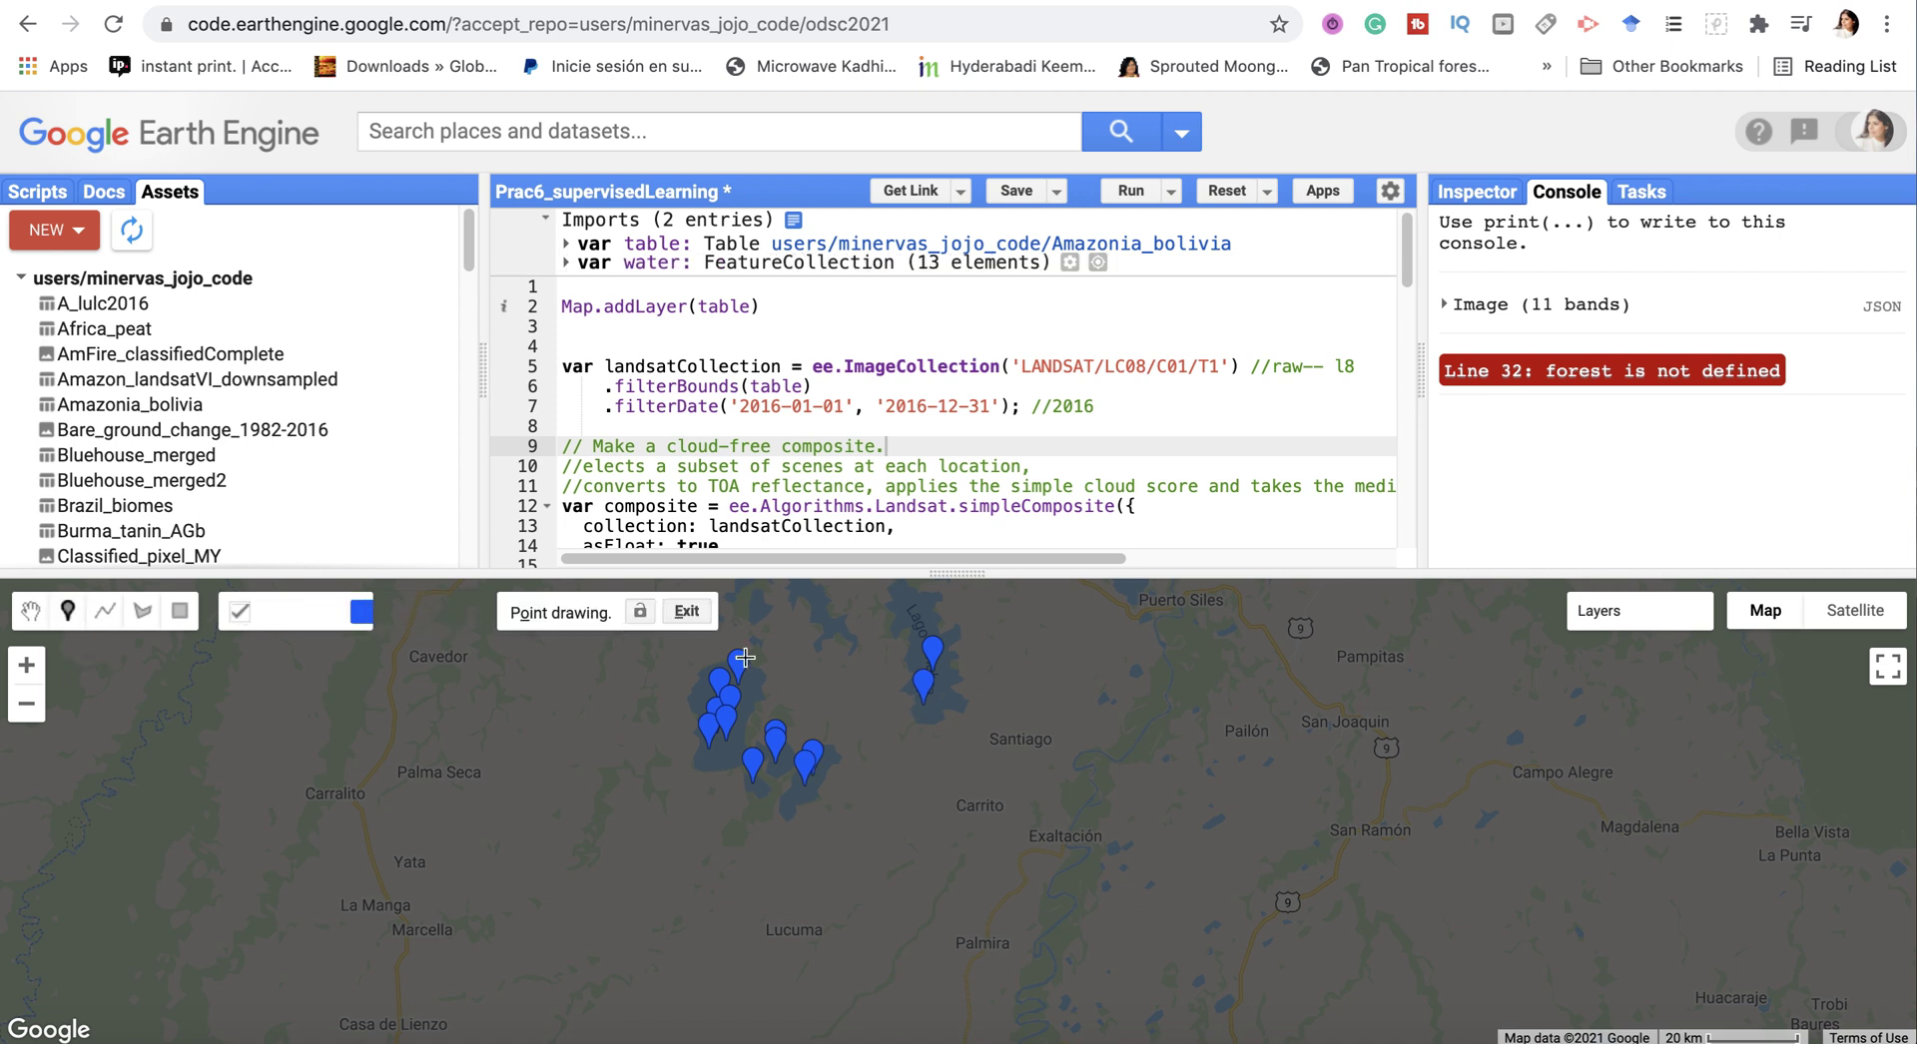
left_click(941, 699)
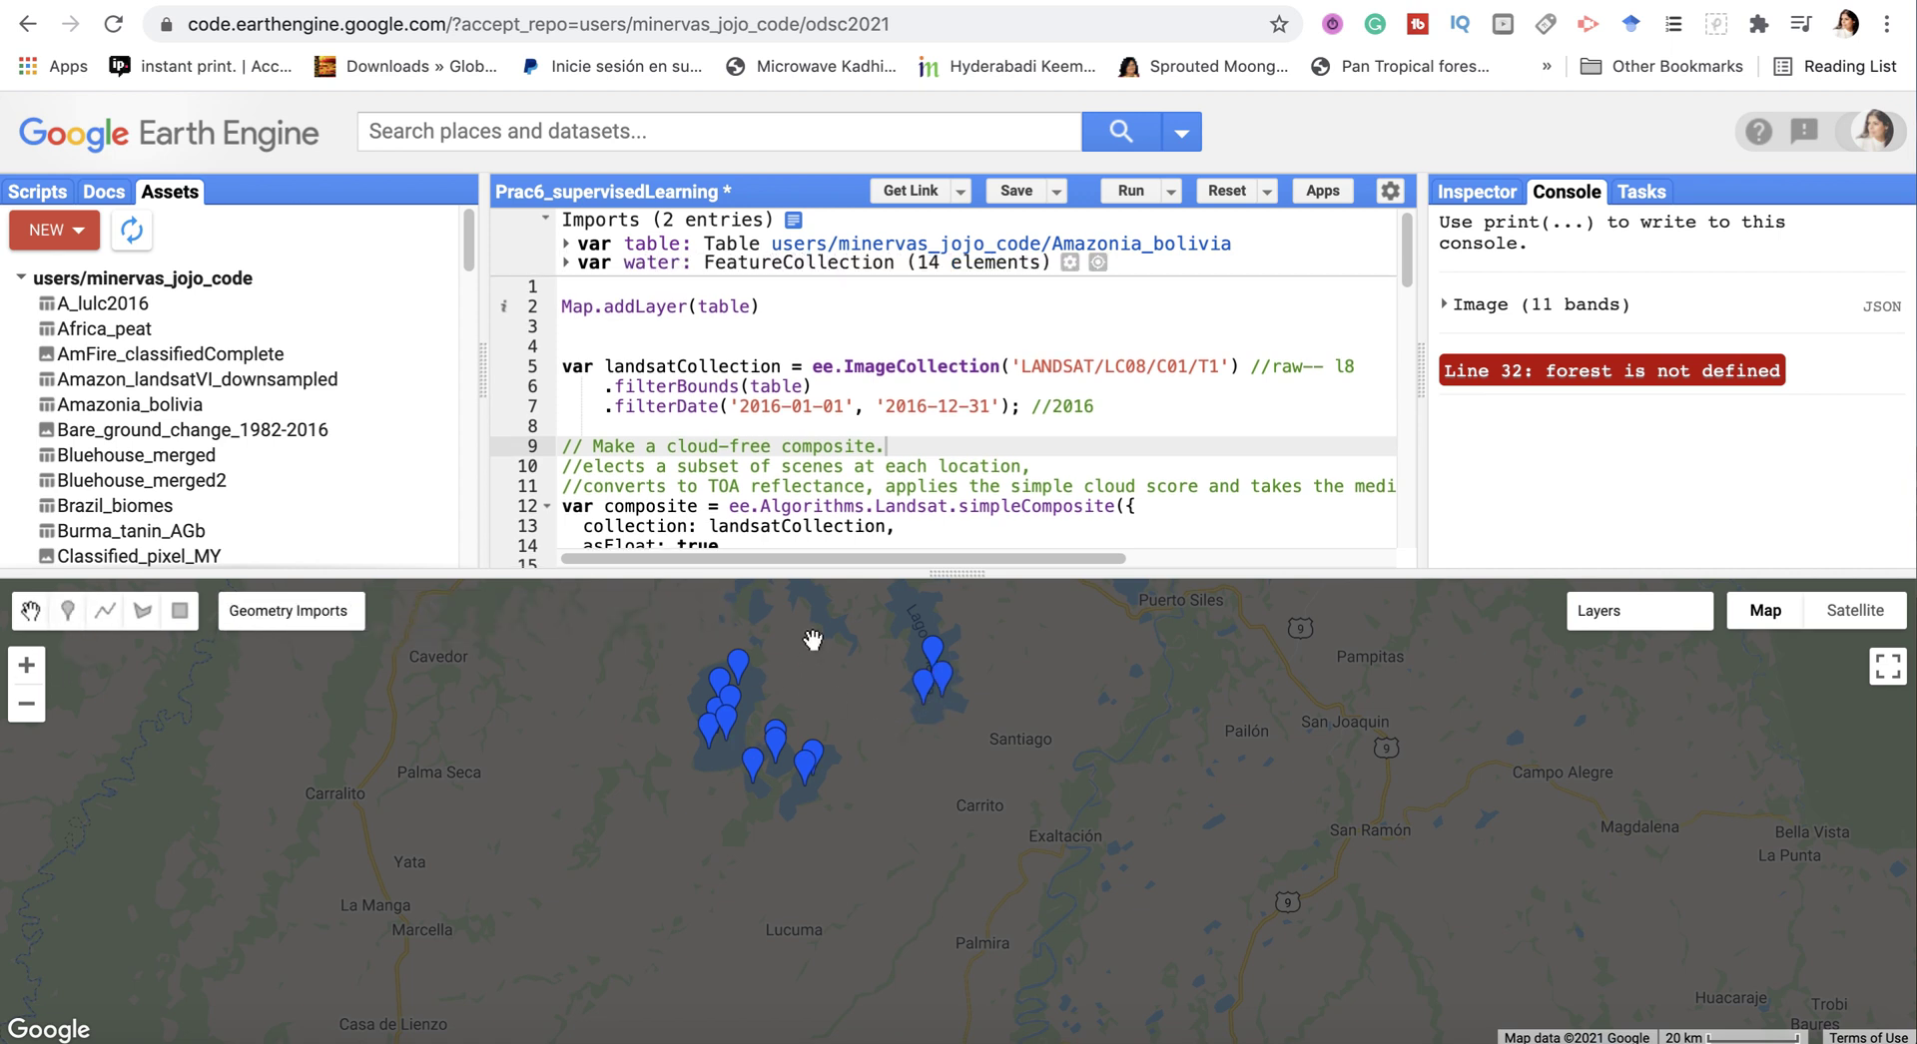
Step: Add five more water points, including two near Santa Rosa and one near Puerto Siles
left_click(68, 612)
left_click(759, 607)
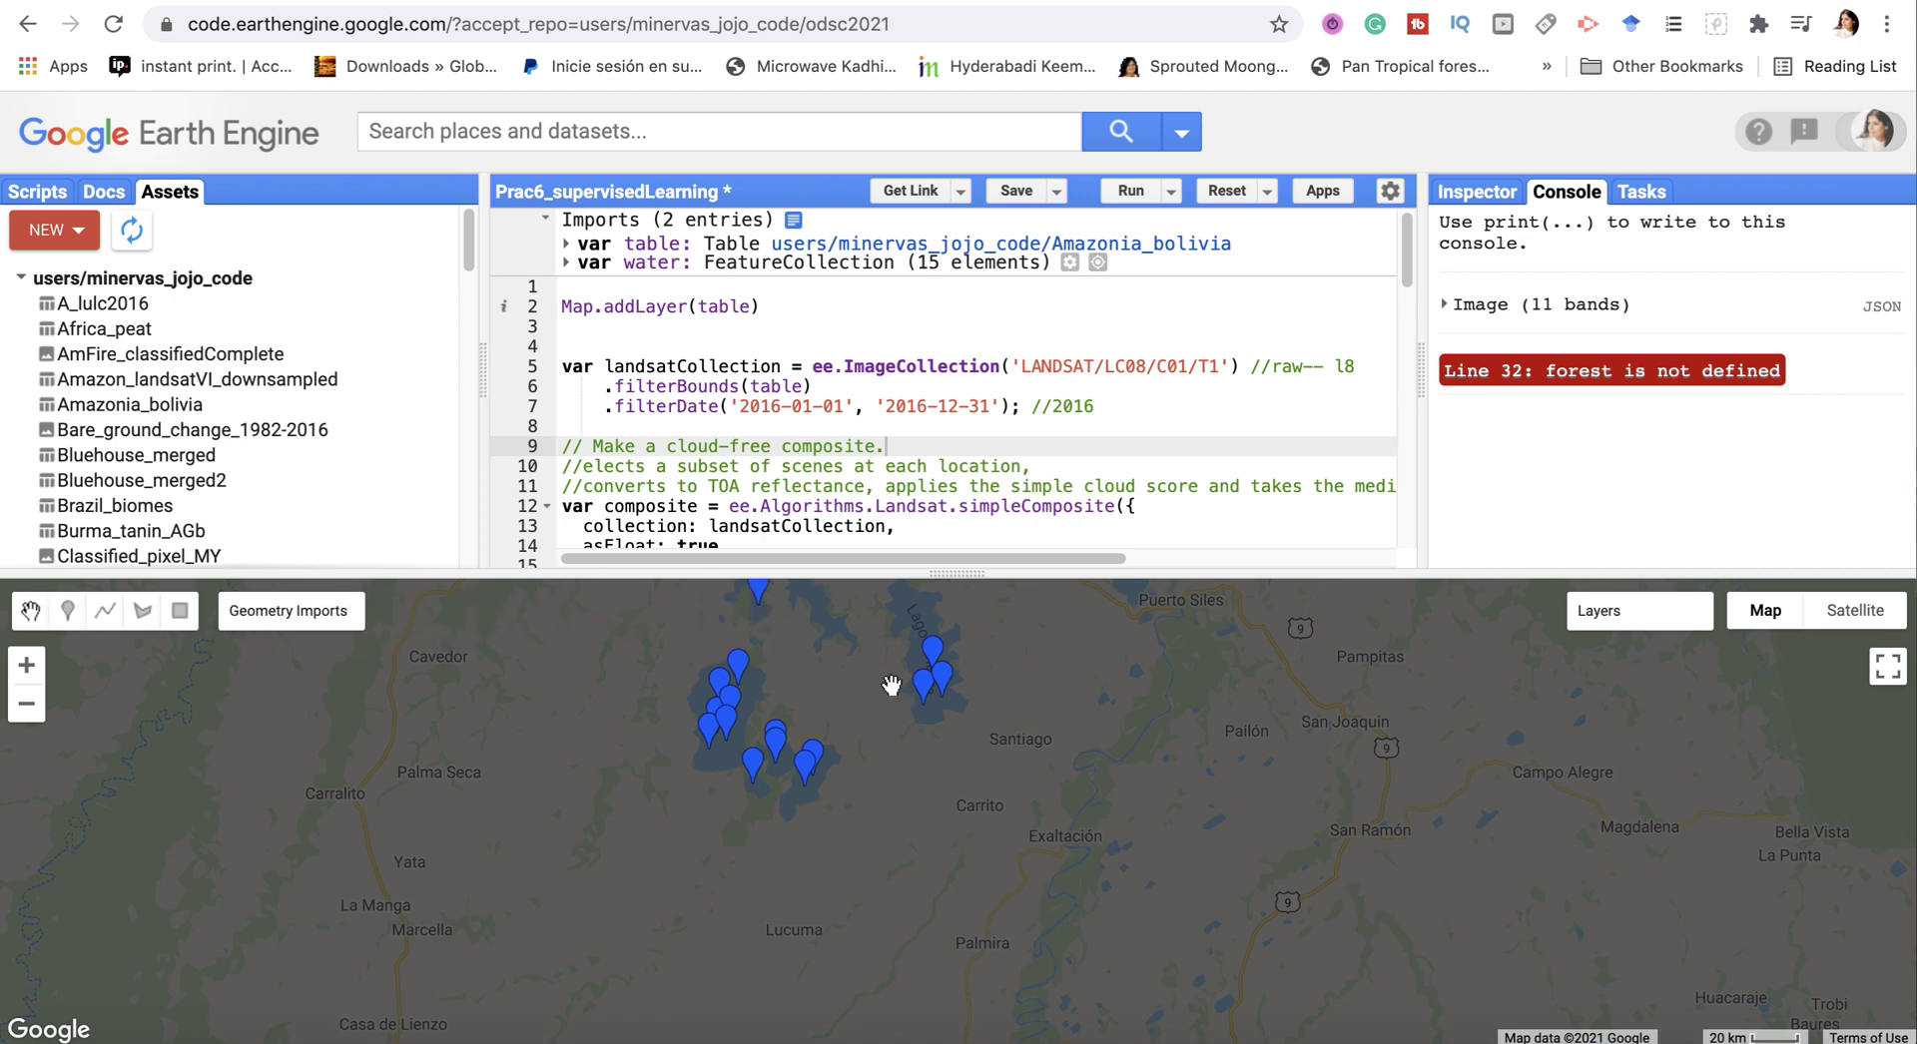
scroll(890, 685, "down", 3)
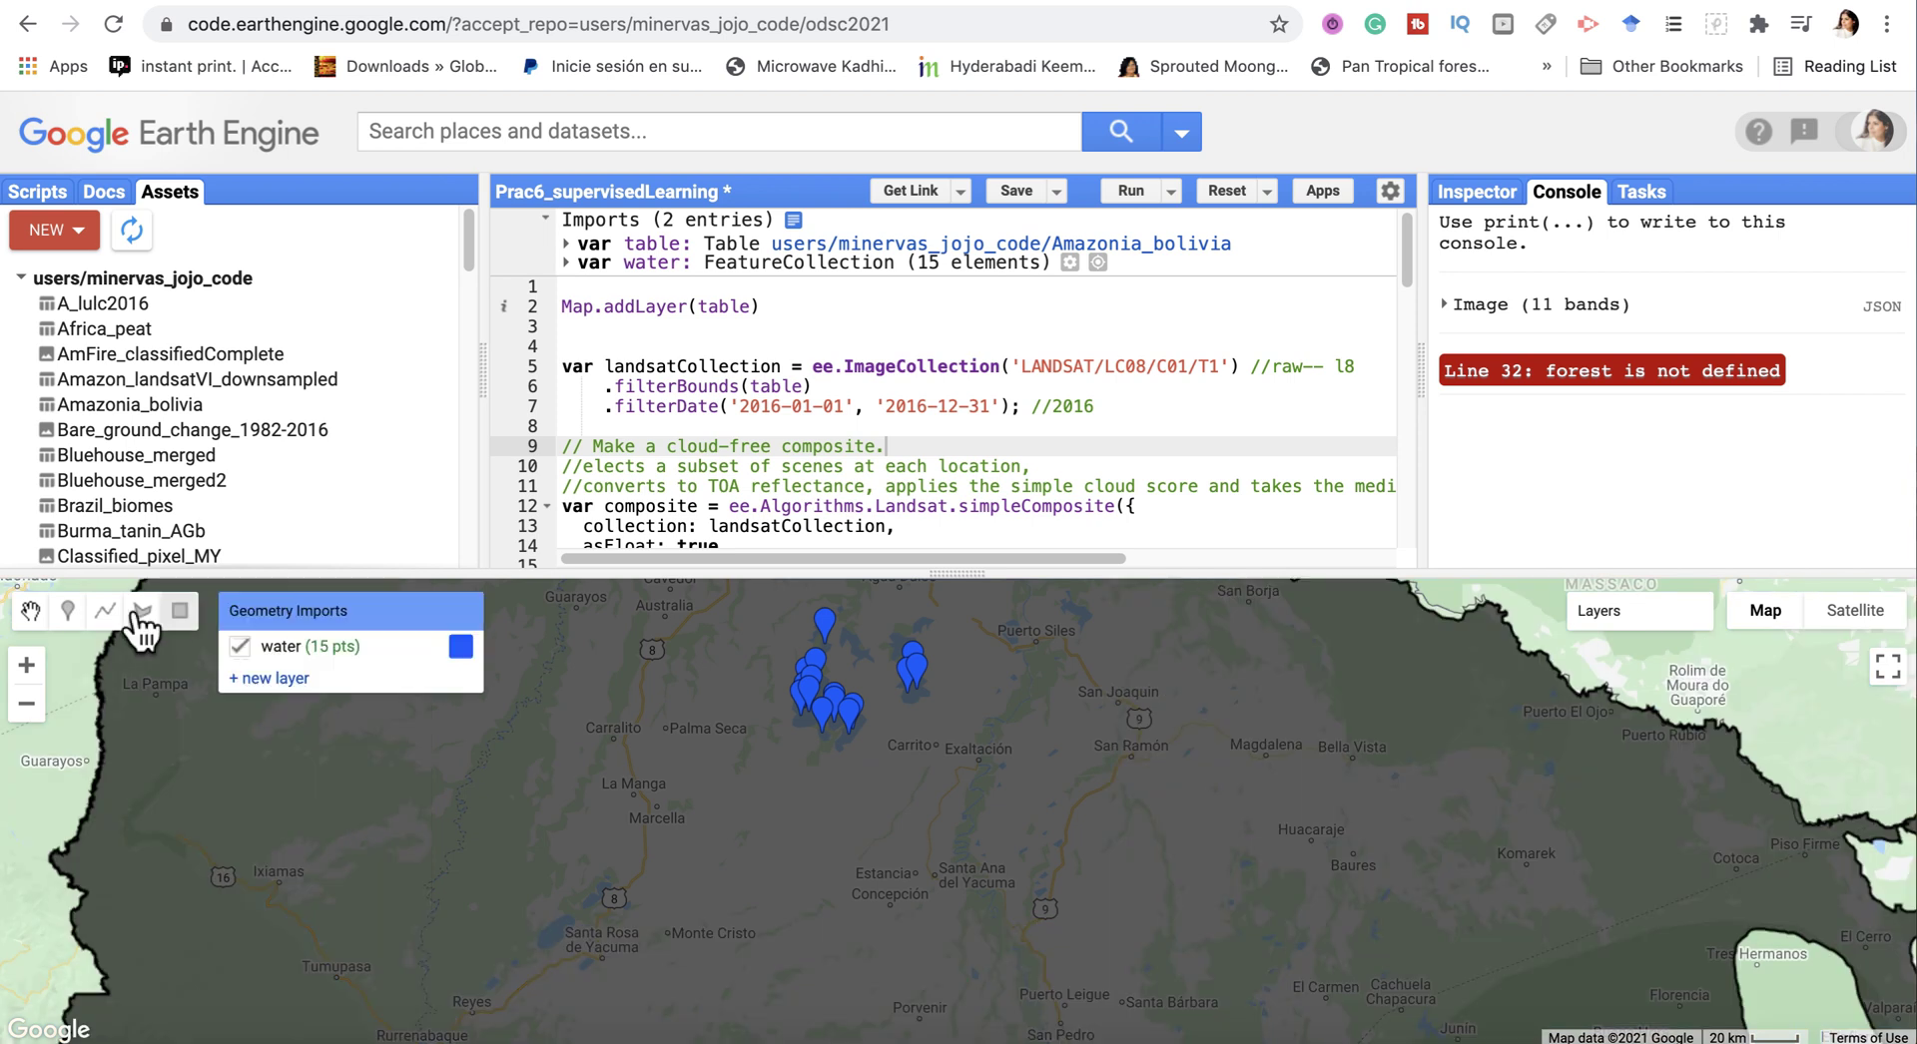
left_click(84, 624)
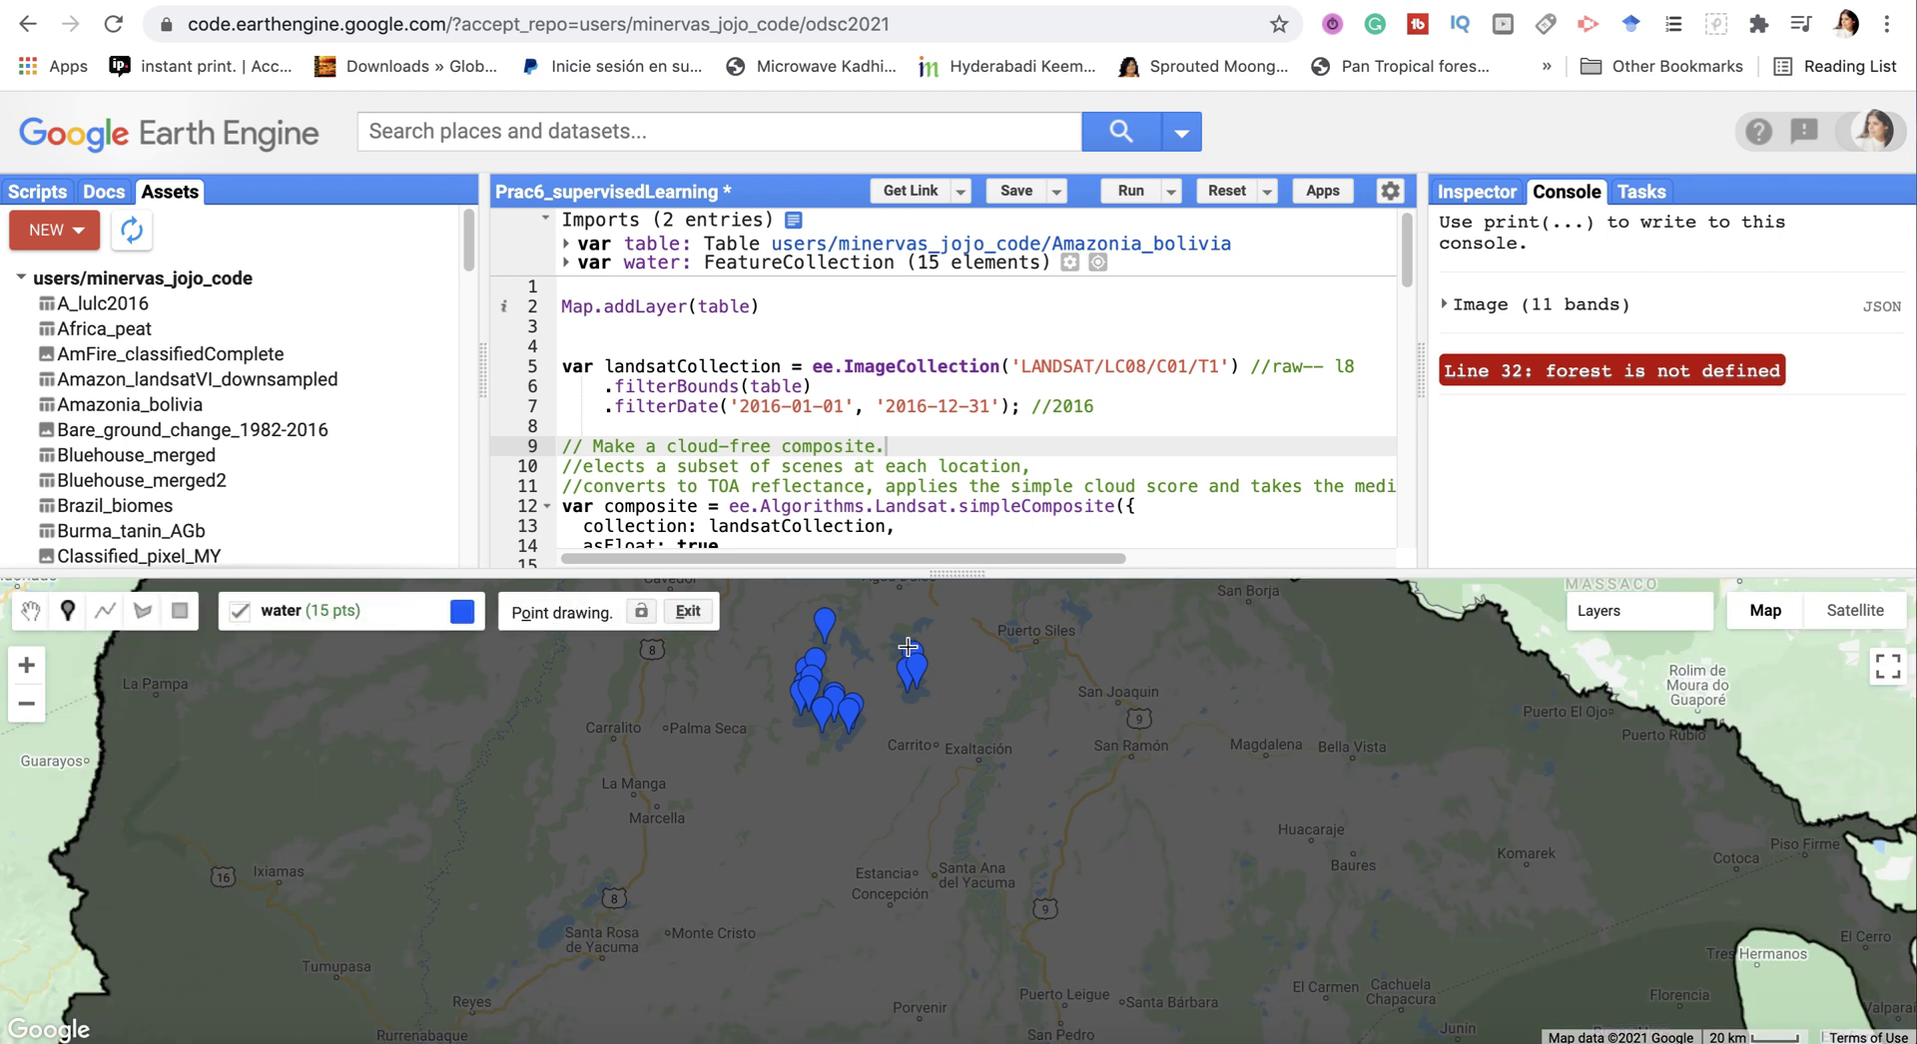
left_click(850, 640)
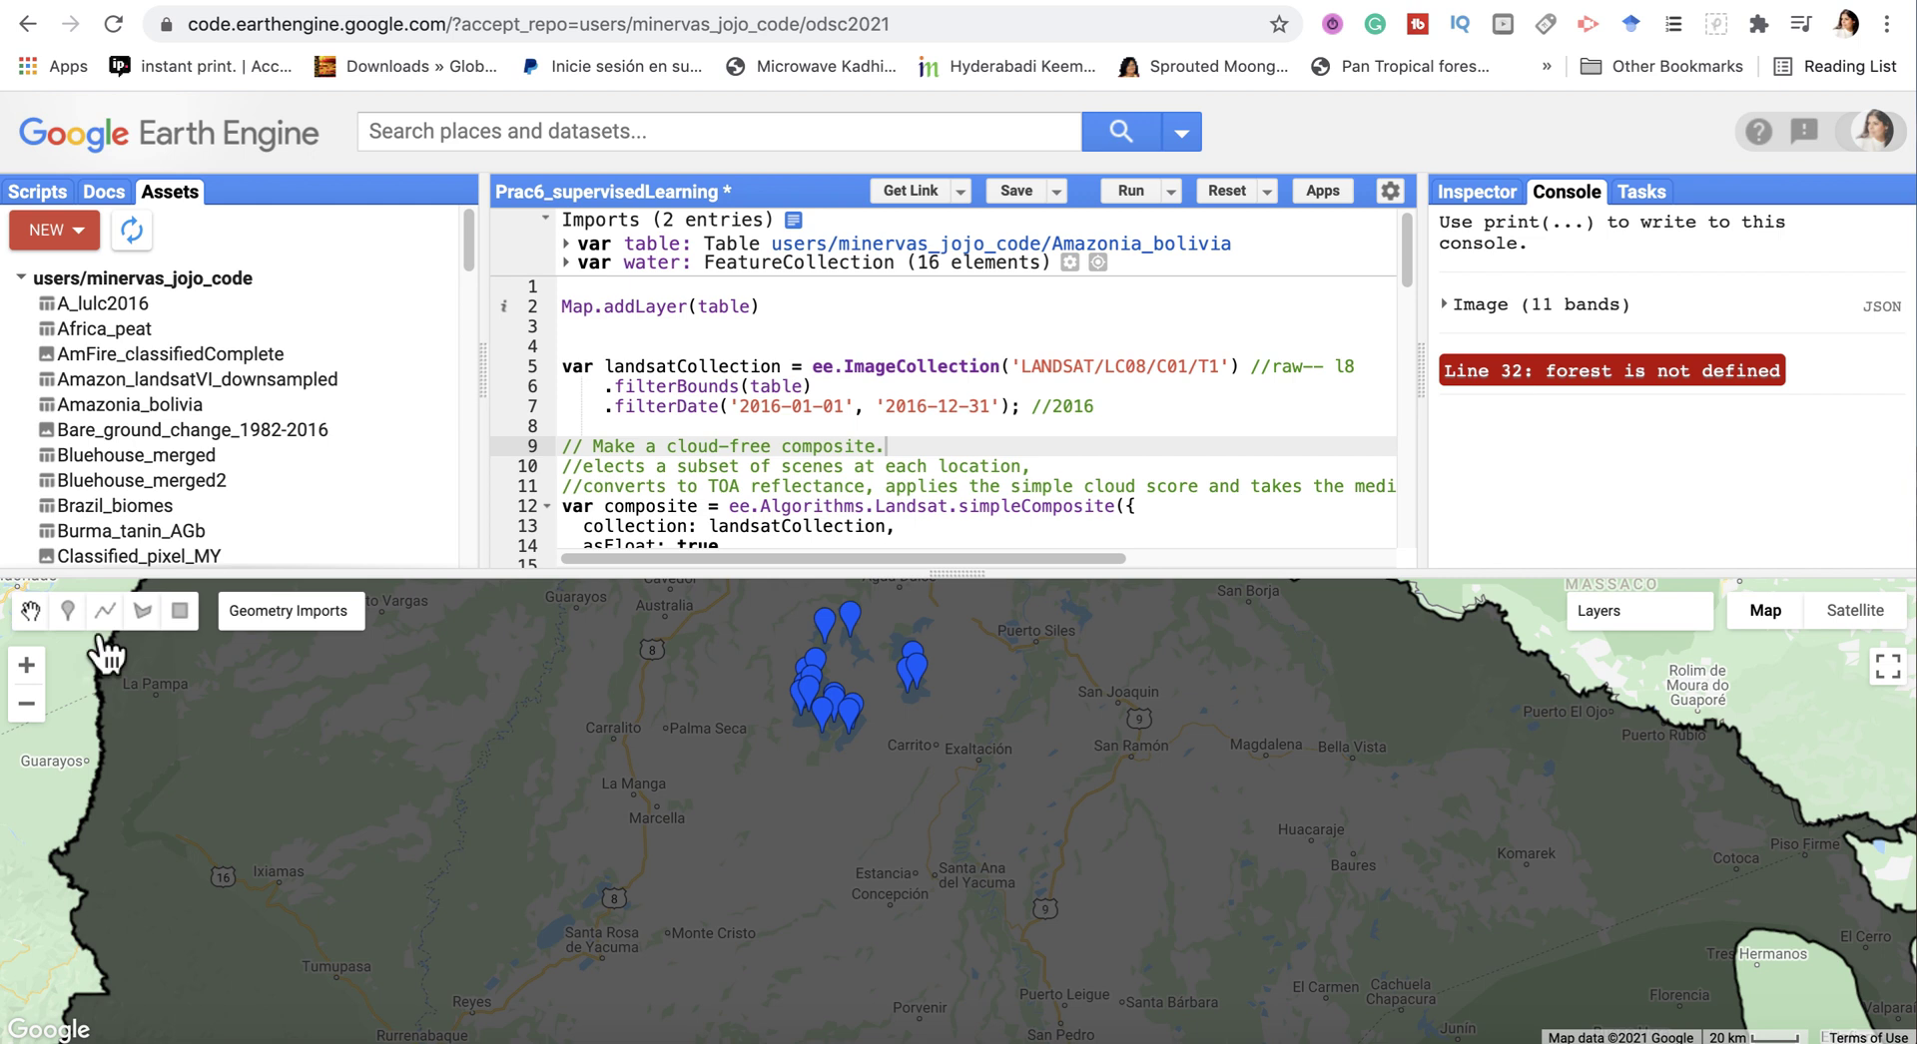
left_click(67, 610)
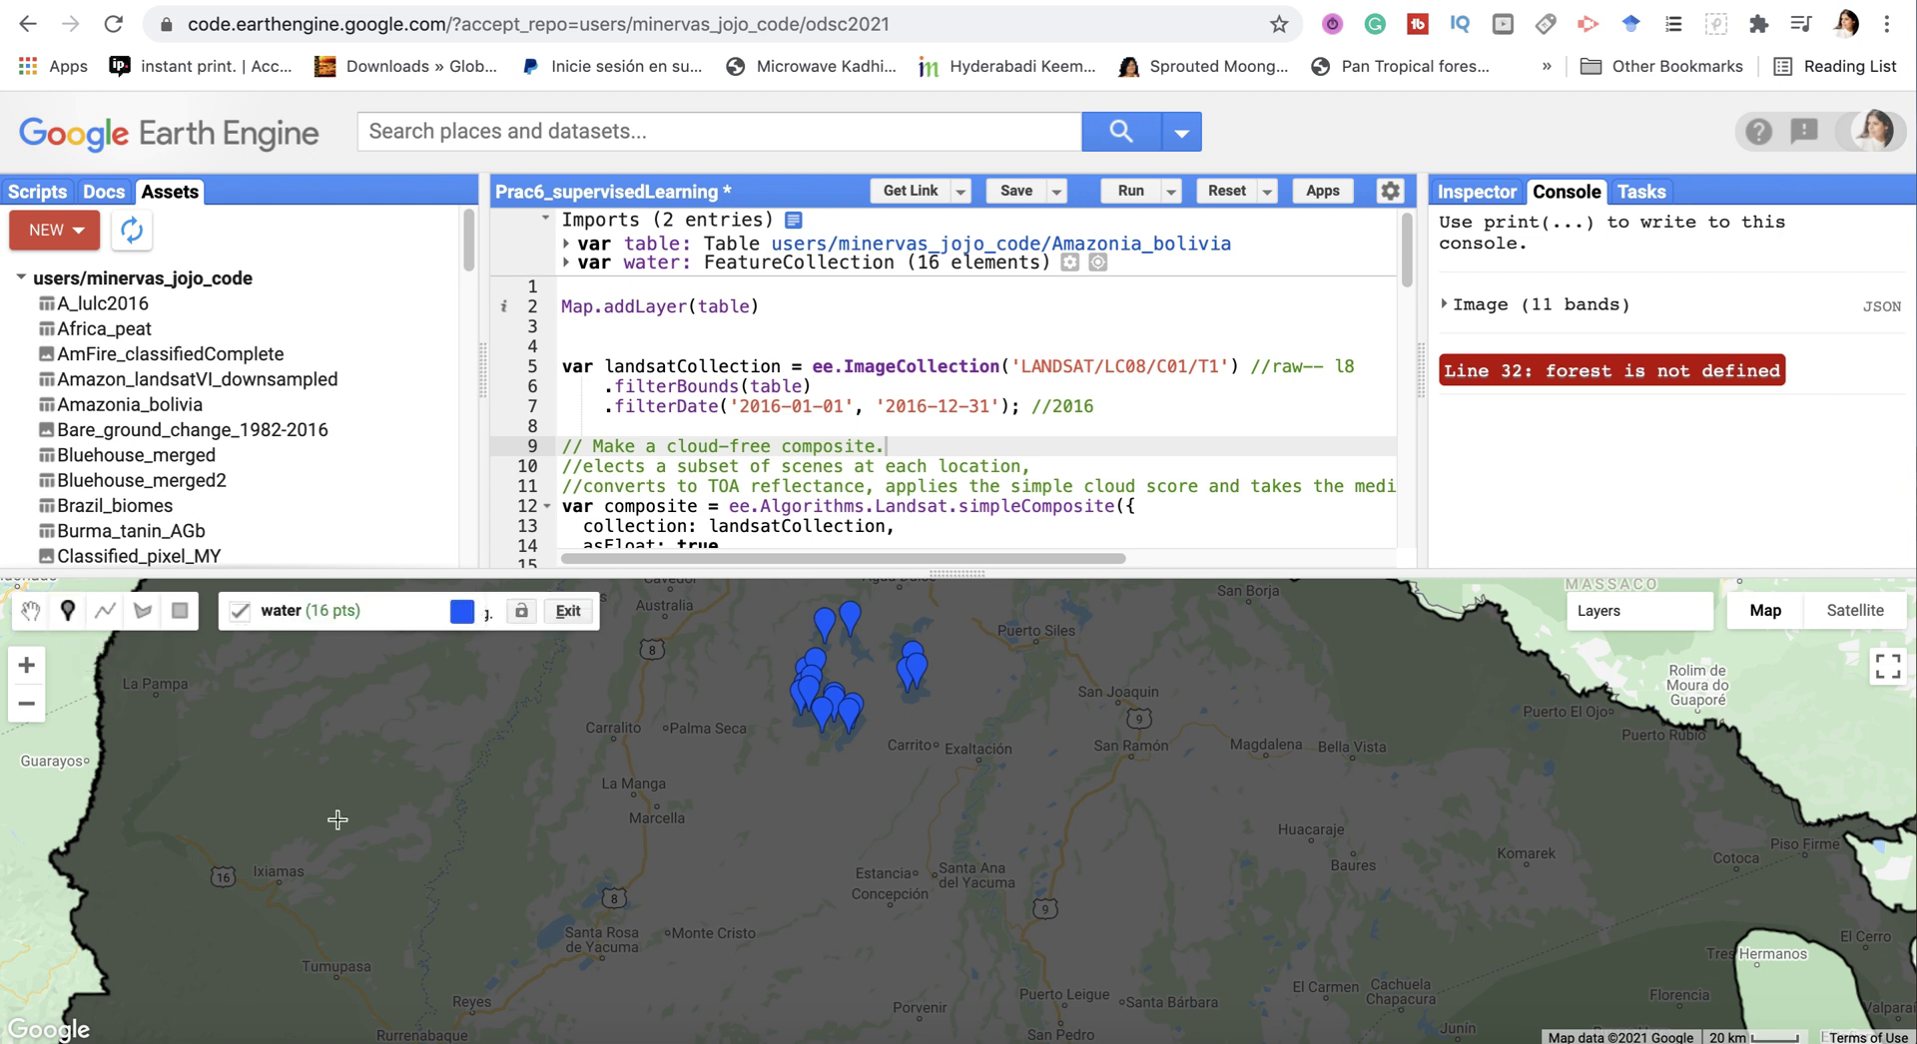
left_click(548, 927)
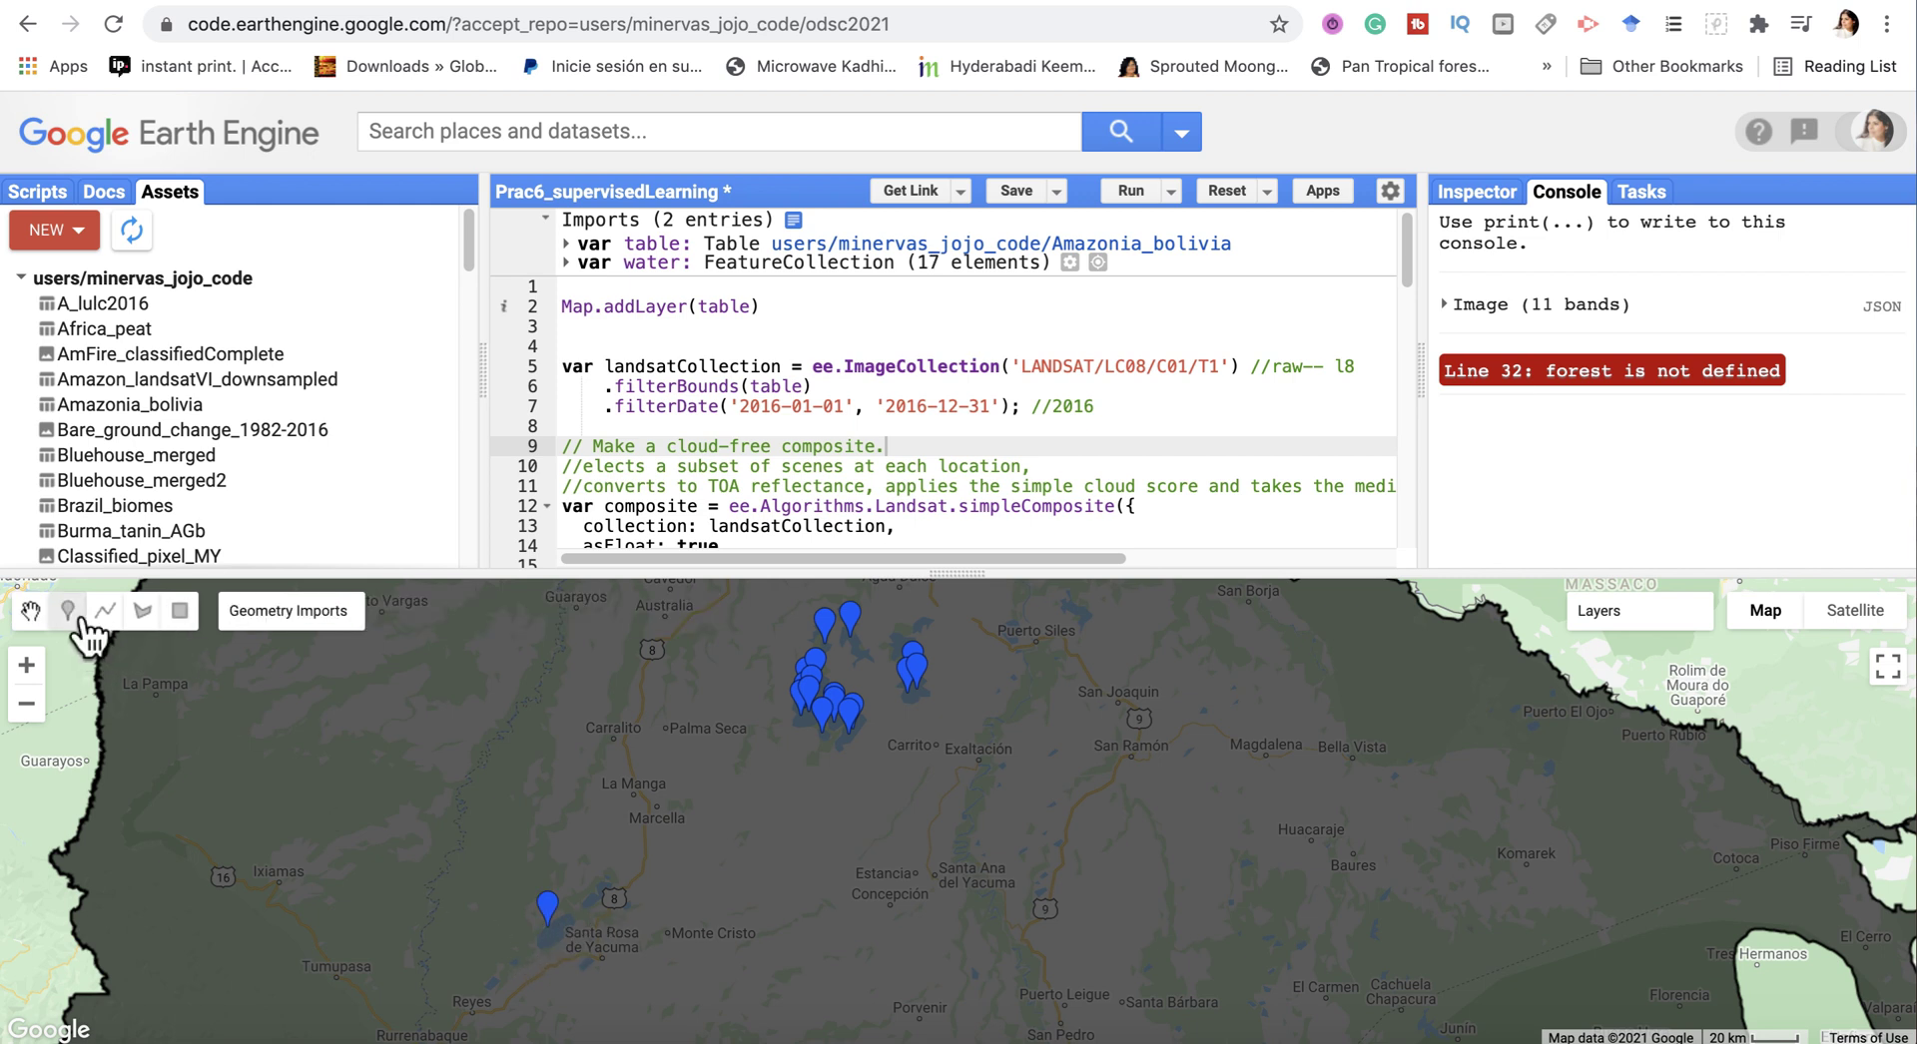
left_click(80, 616)
left_click(550, 933)
left_click(76, 622)
left_click(1074, 611)
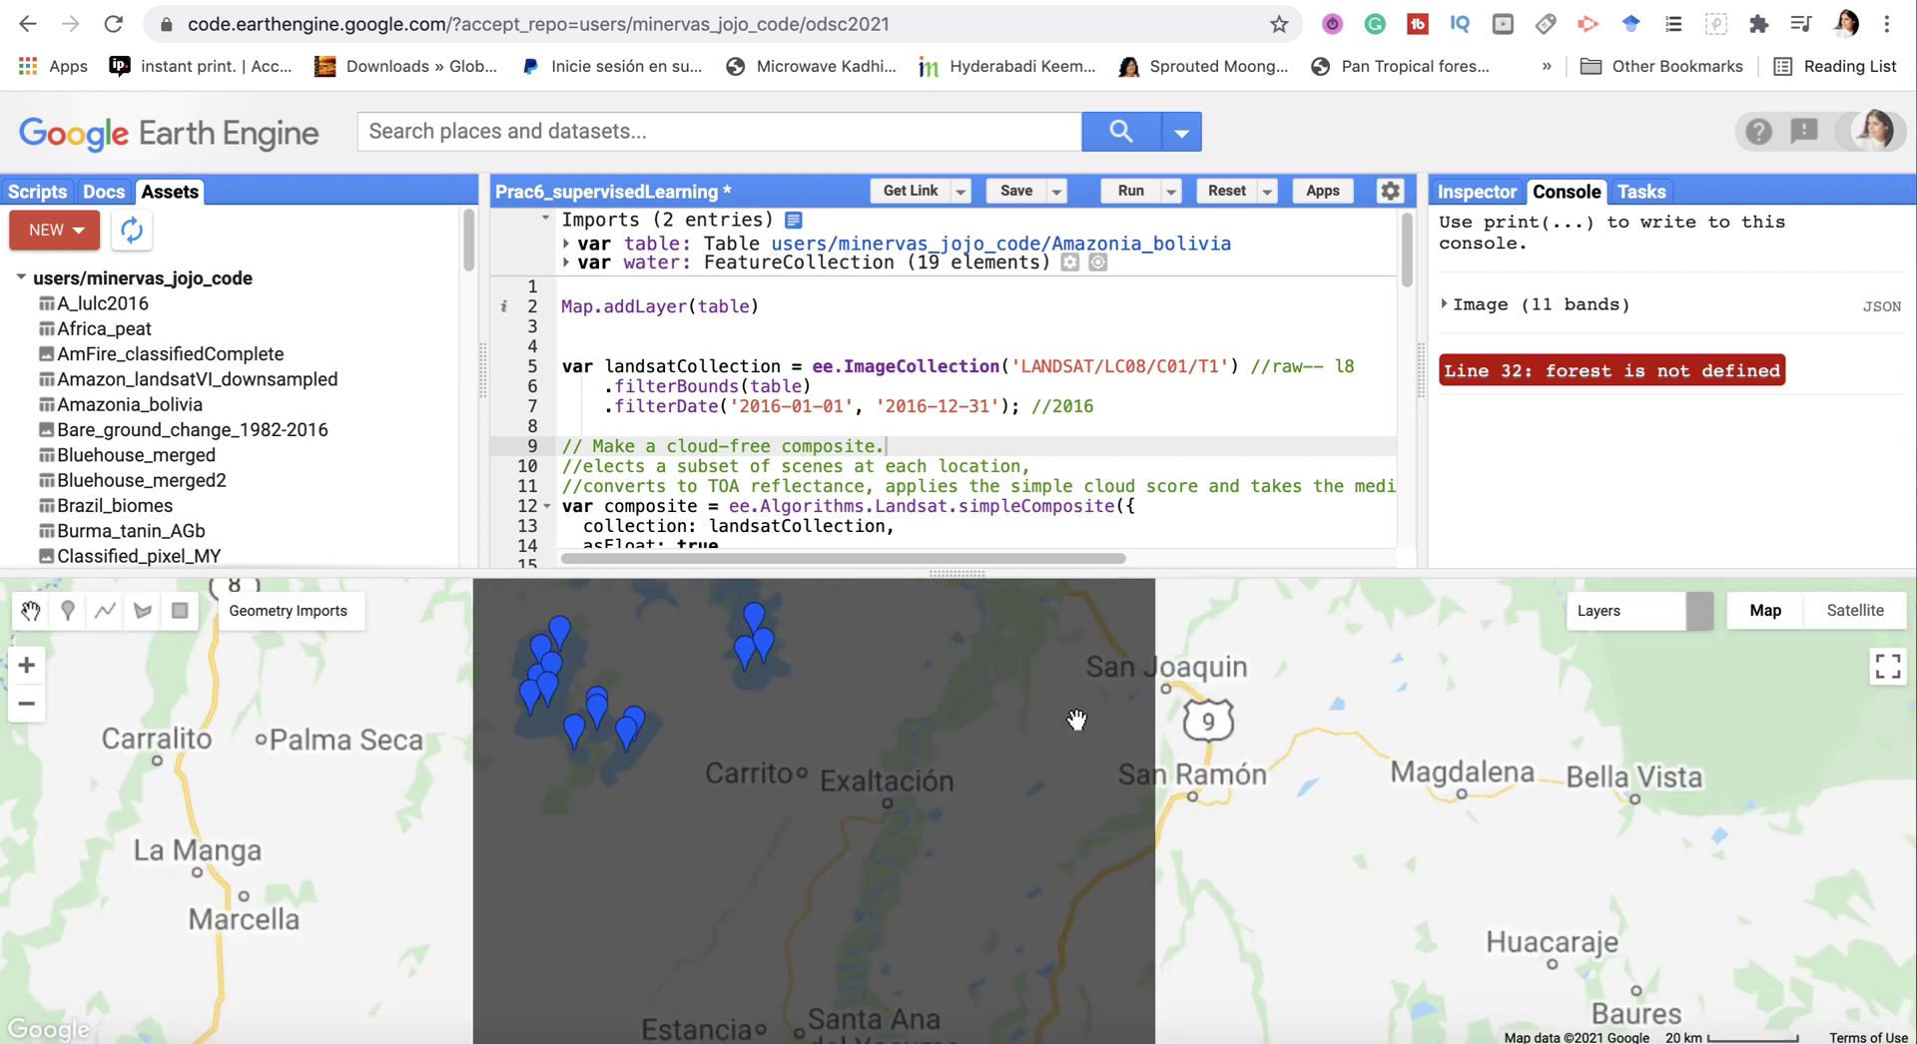
Step: Zoom in near Santa Rosa and add three water points there and near El Triunfo
scroll(1079, 715, "down", 2)
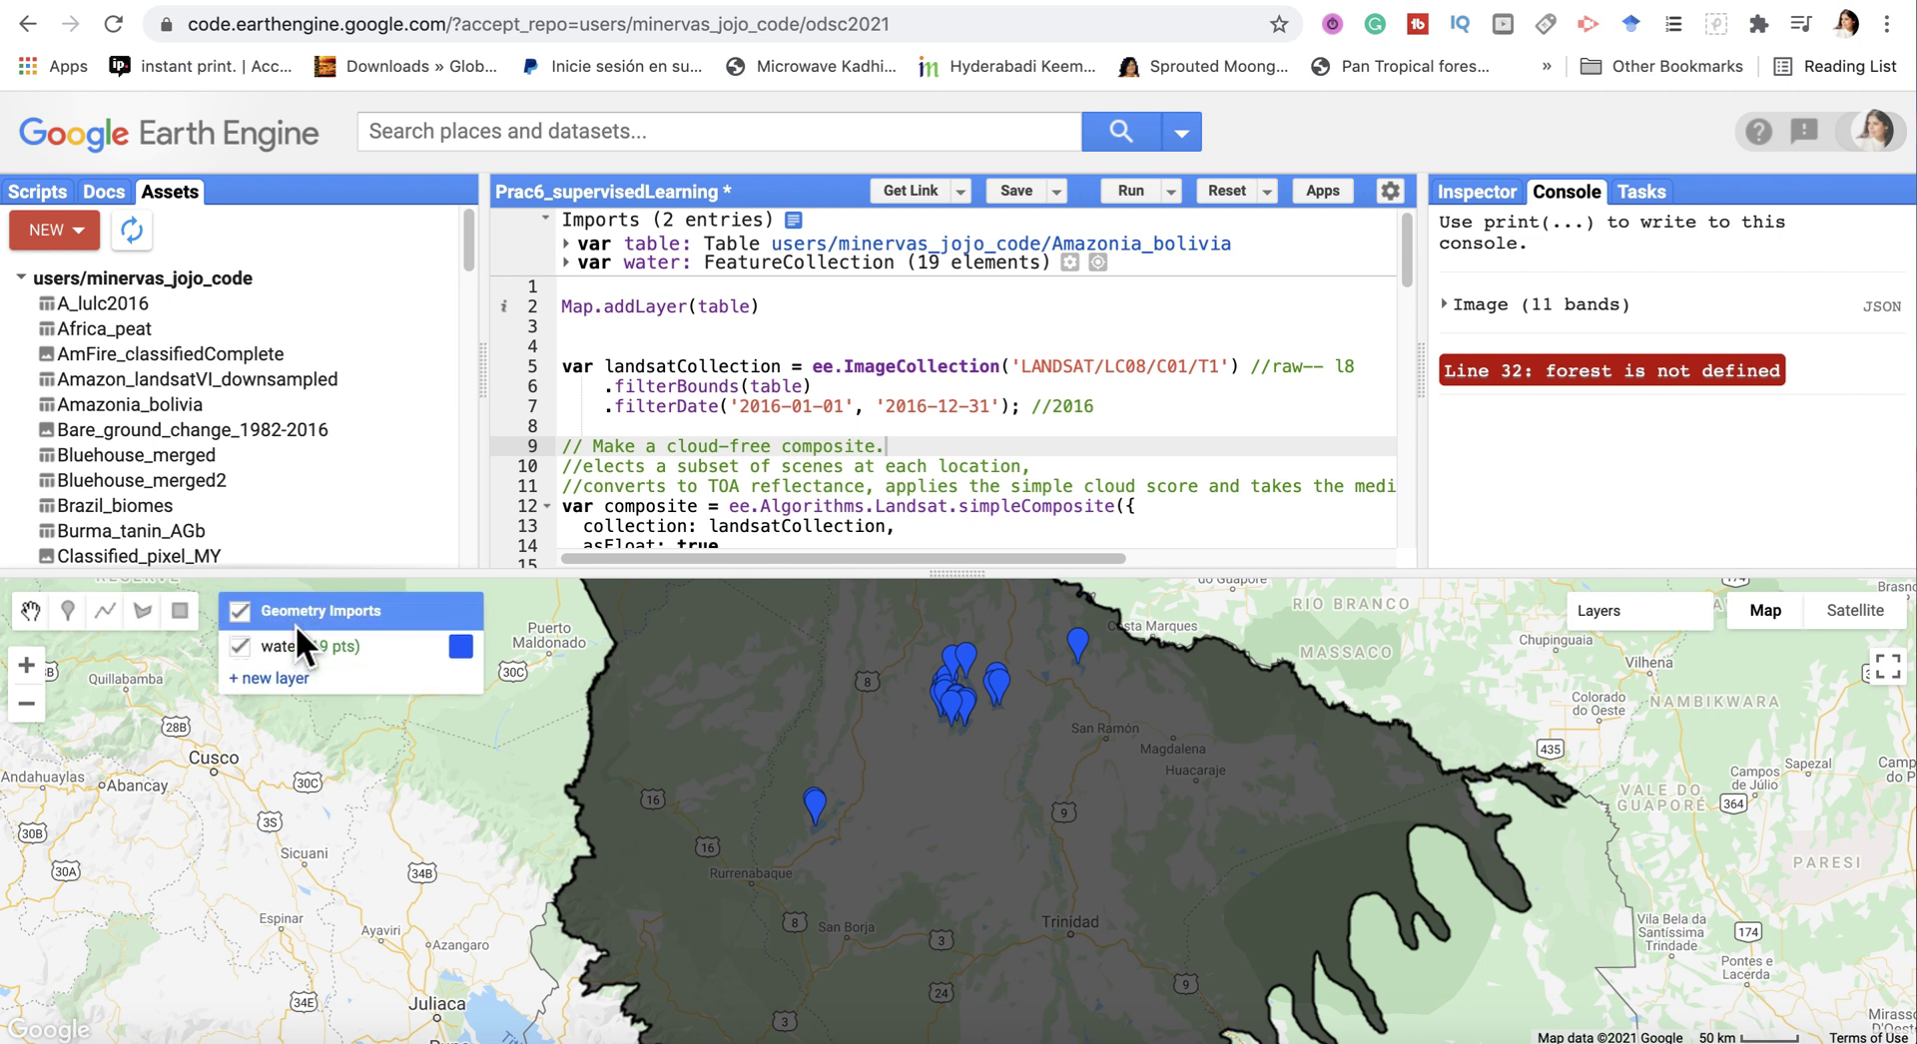
scroll(873, 819, "up", 2)
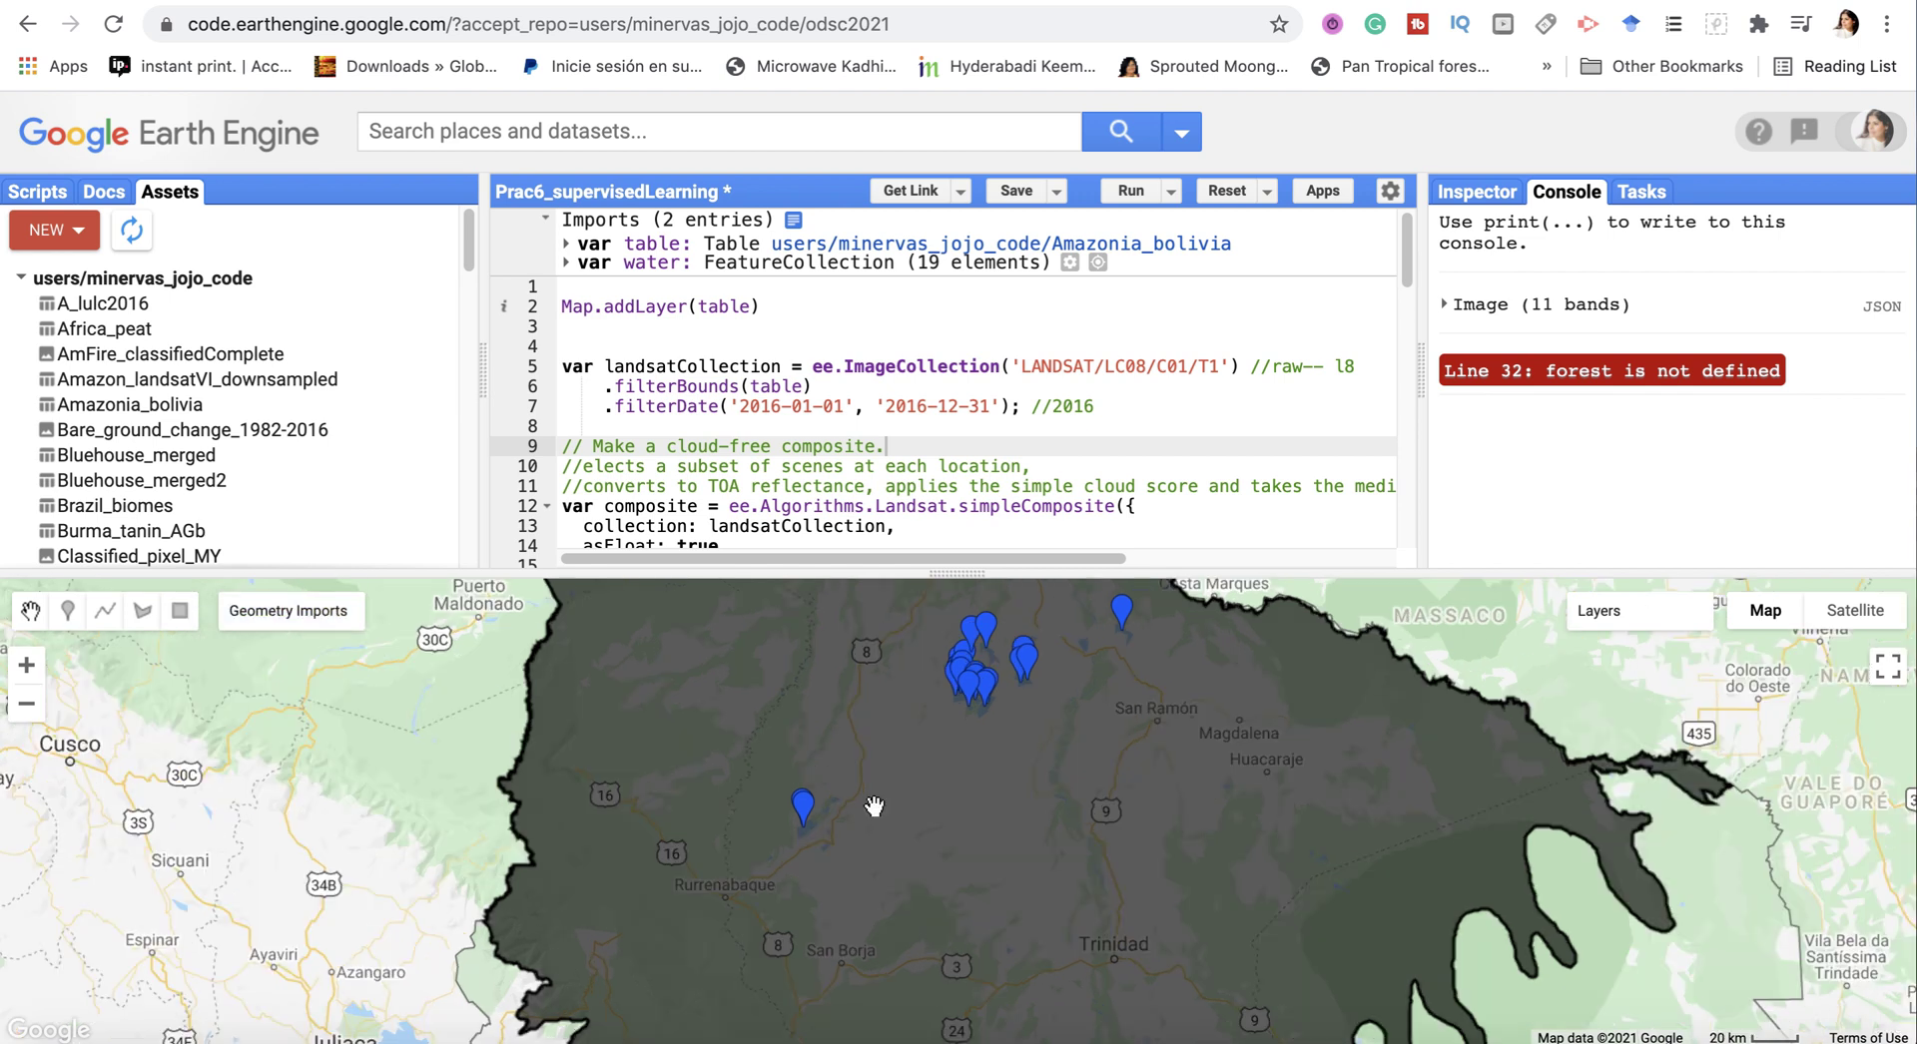
scroll(874, 807, "up", 2)
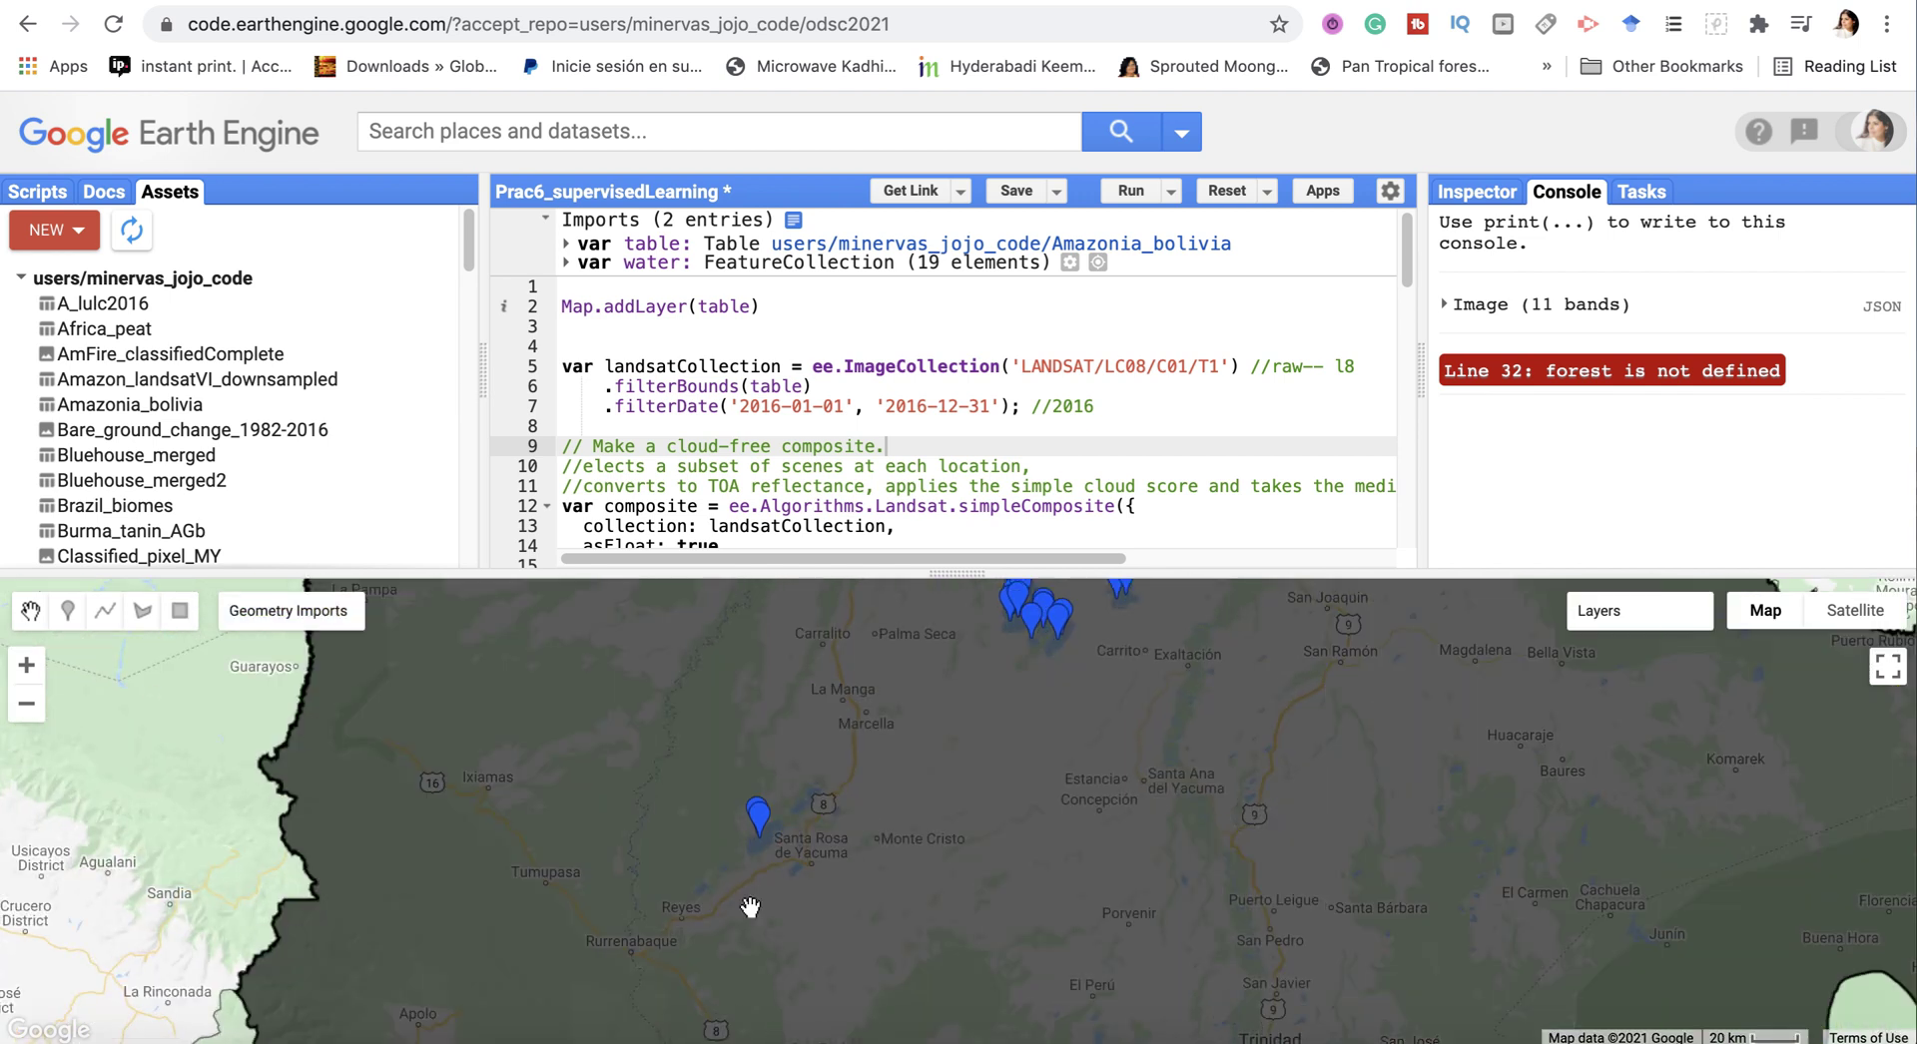
scroll(769, 913, "up", 2)
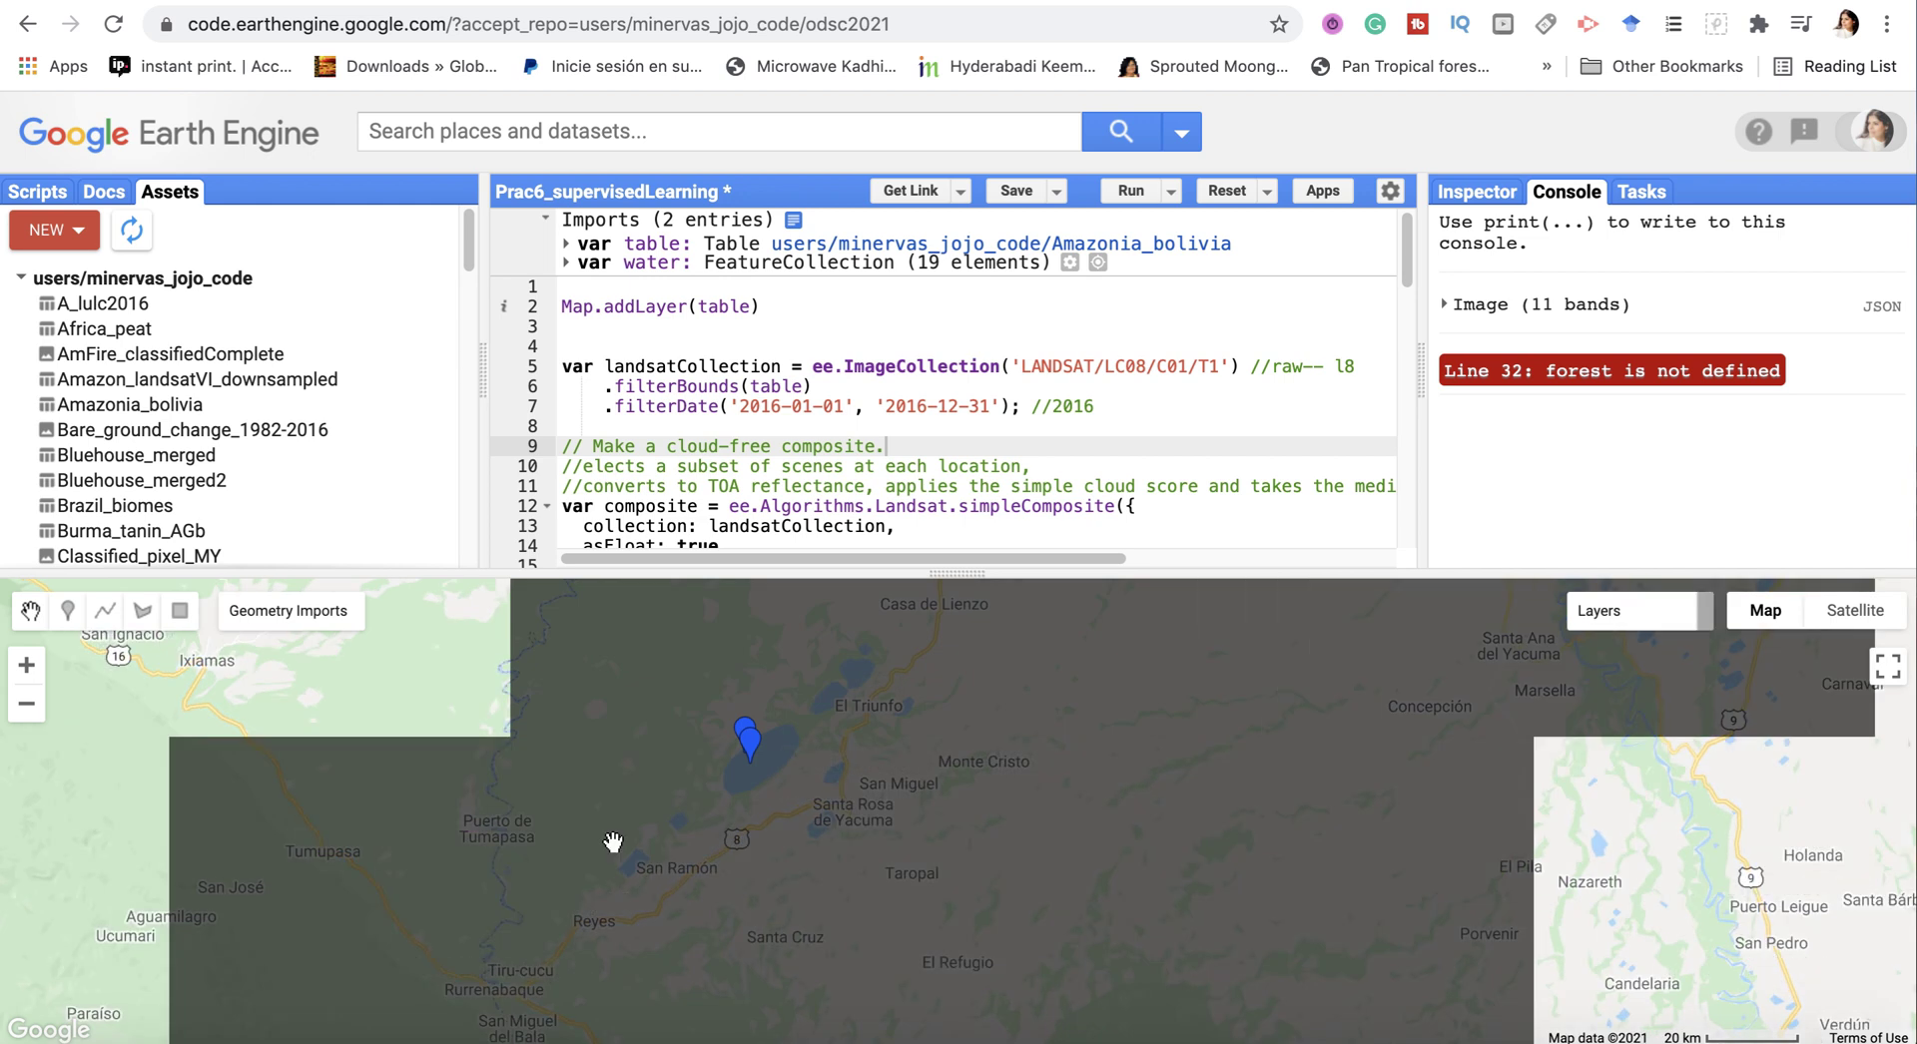
left_click(68, 611)
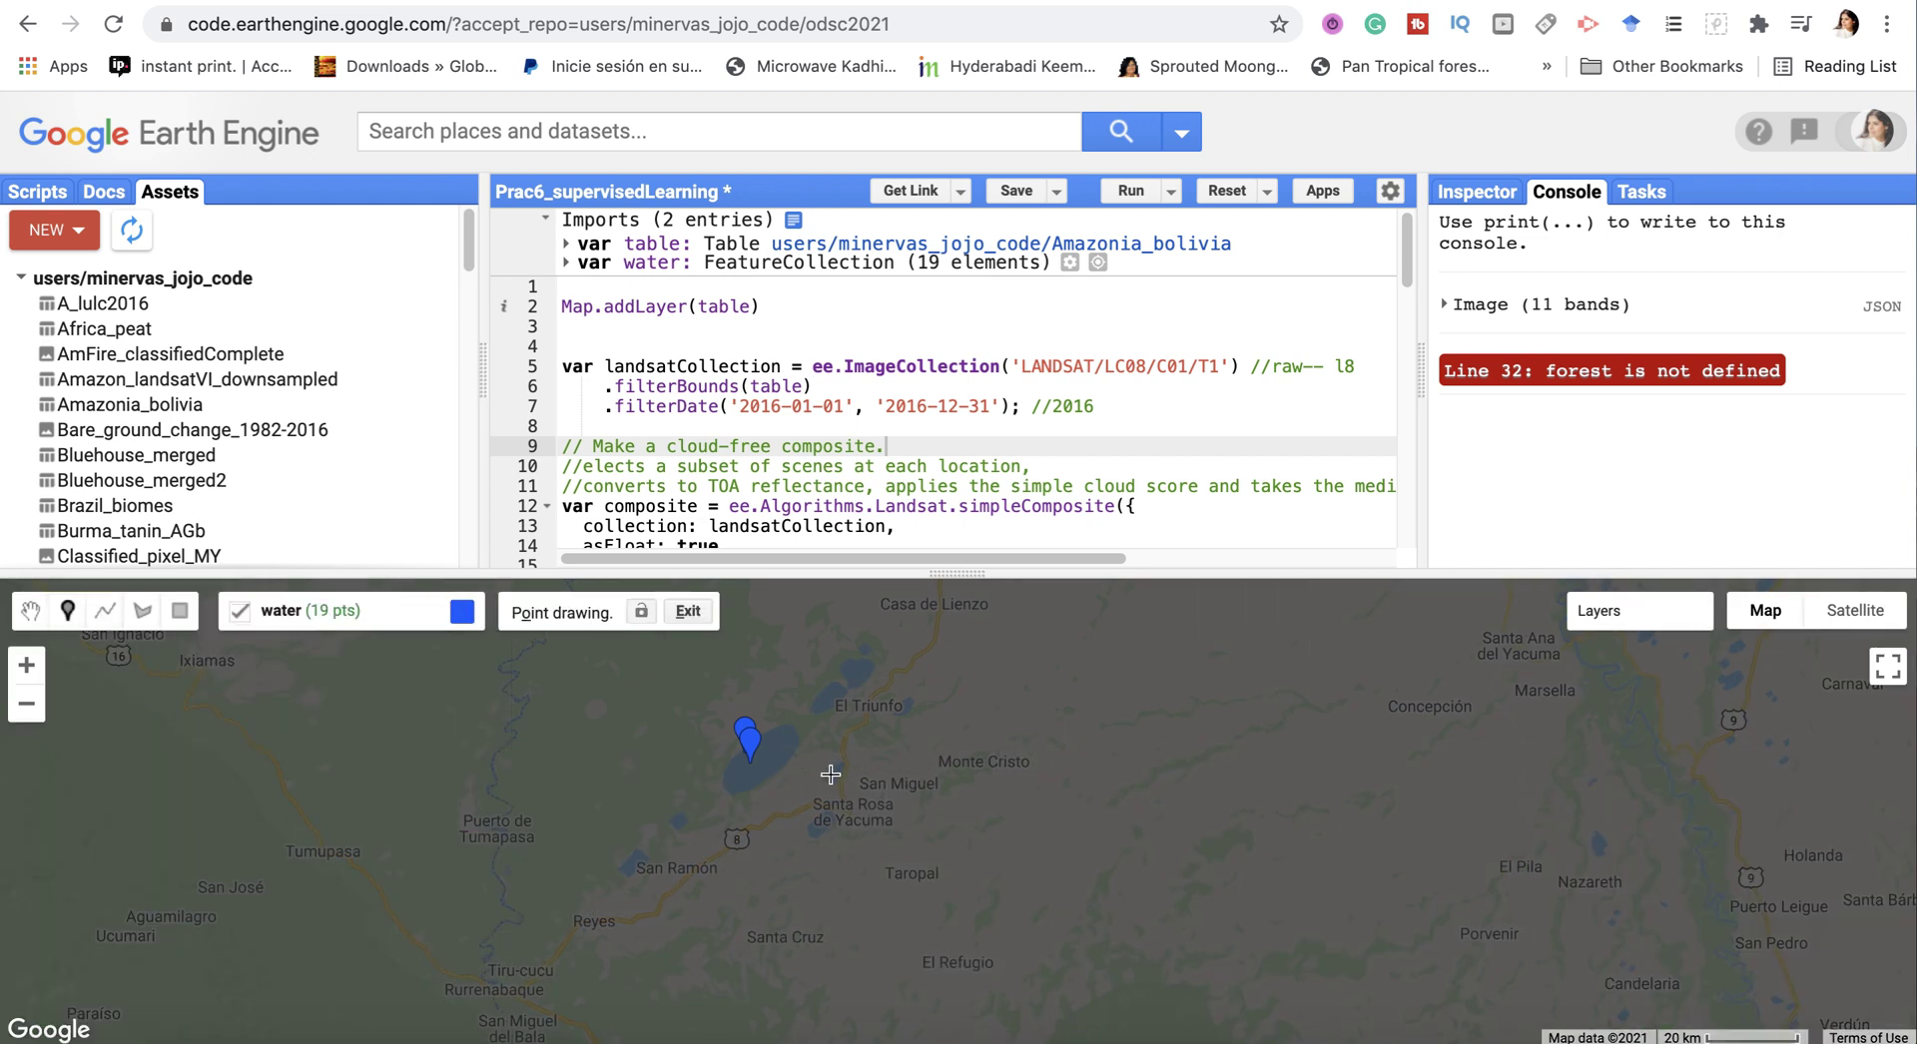
left_click(831, 774)
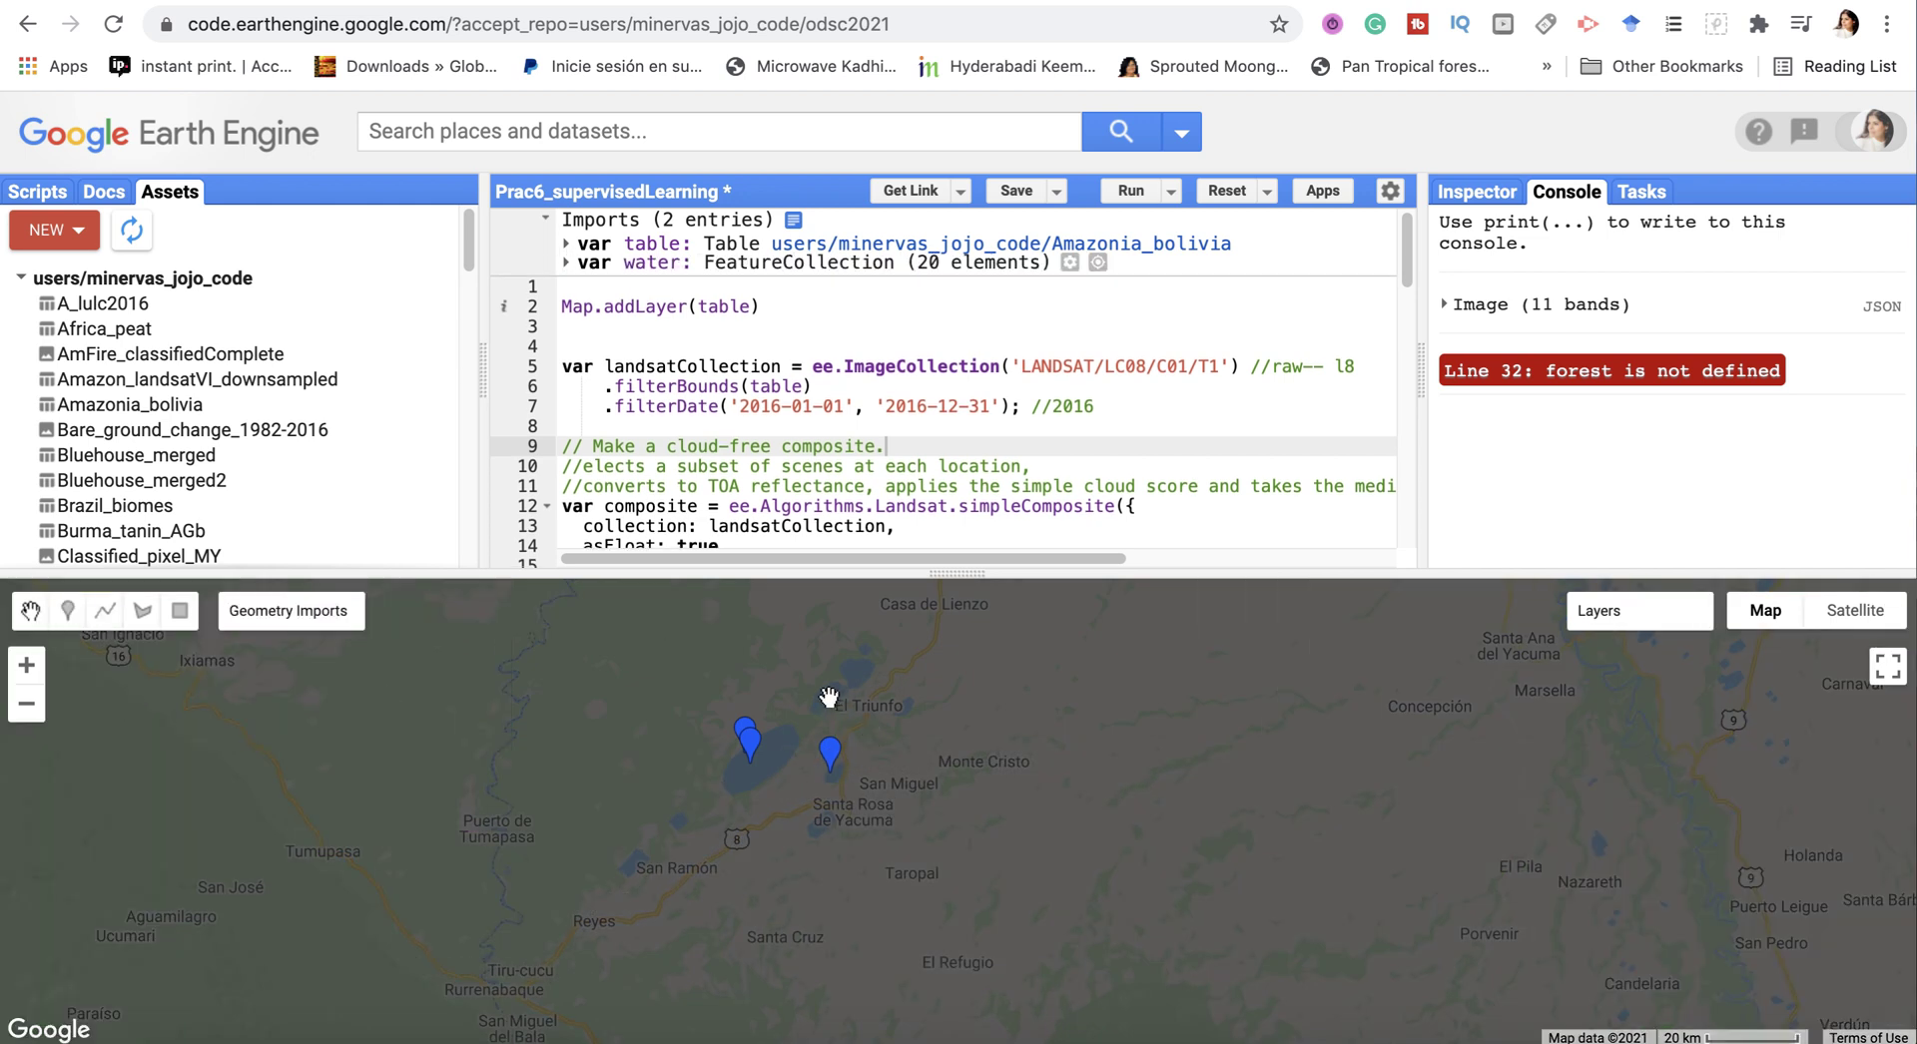
left_click(68, 611)
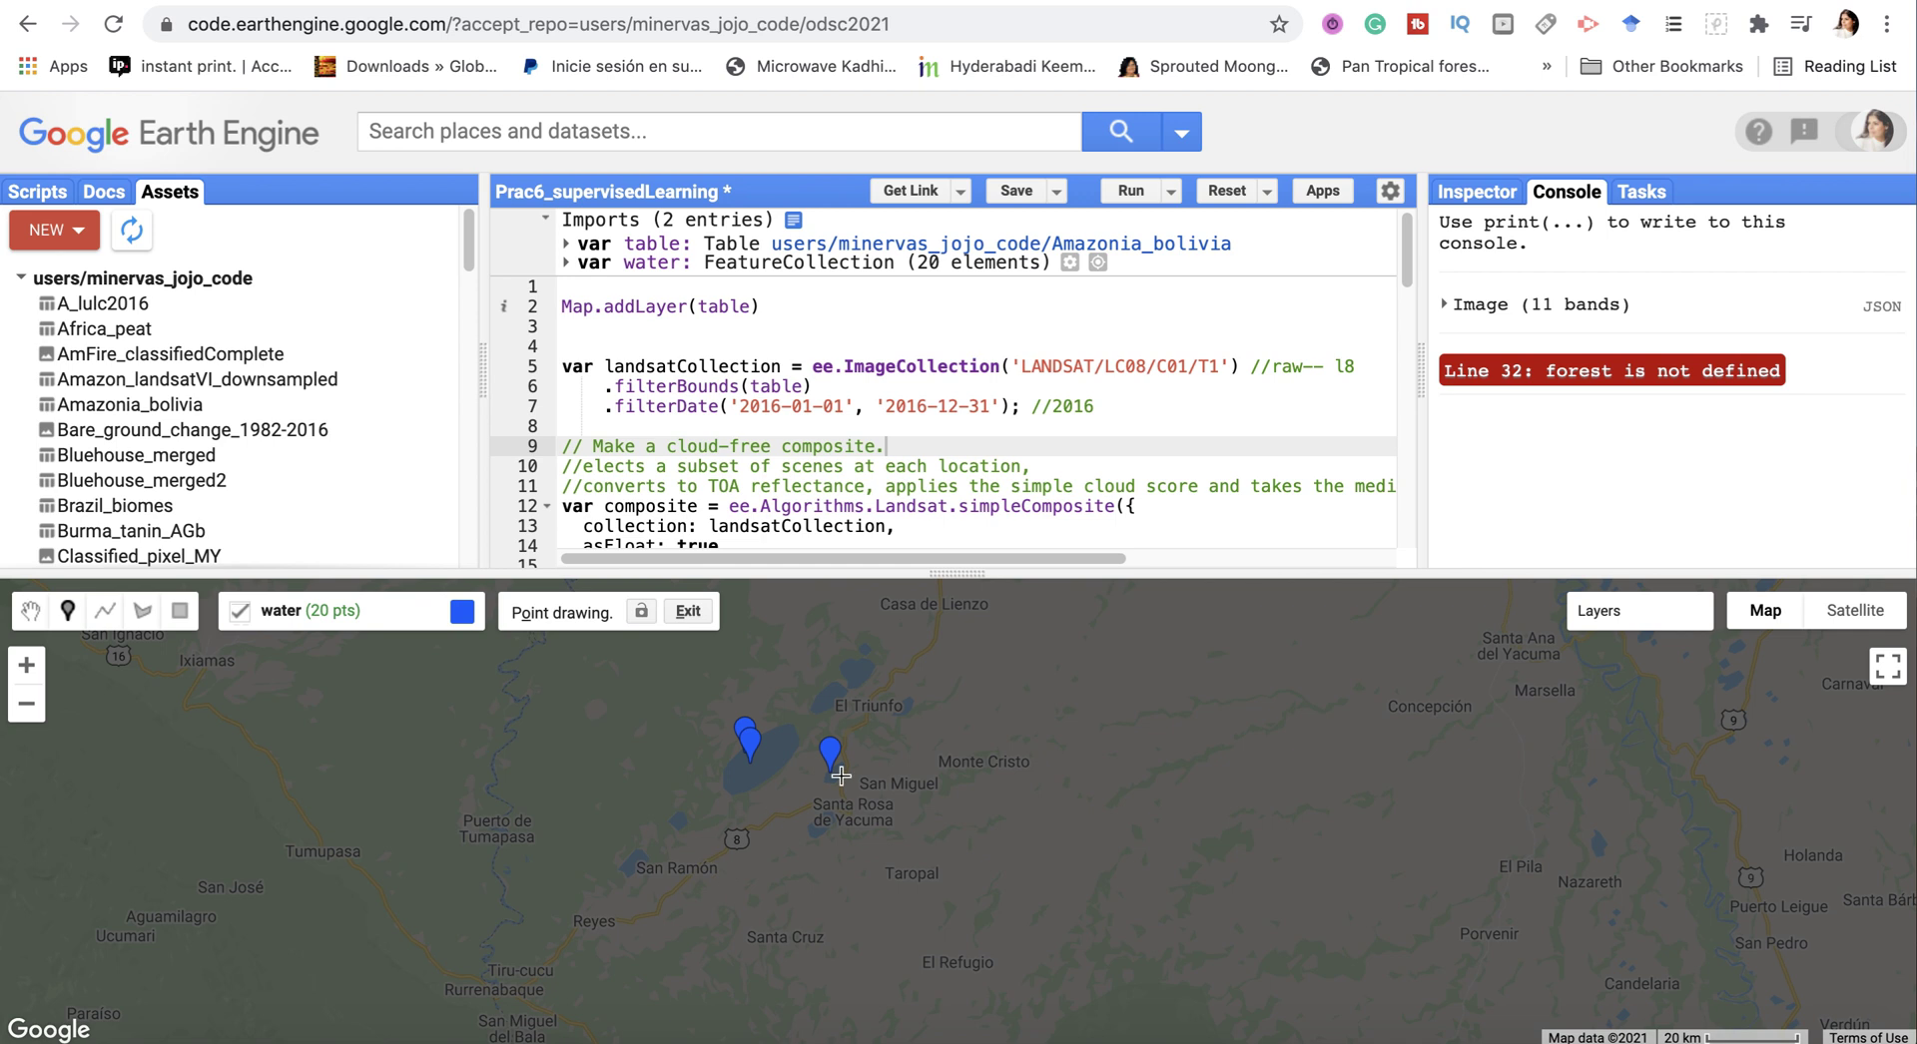
left_click(828, 697)
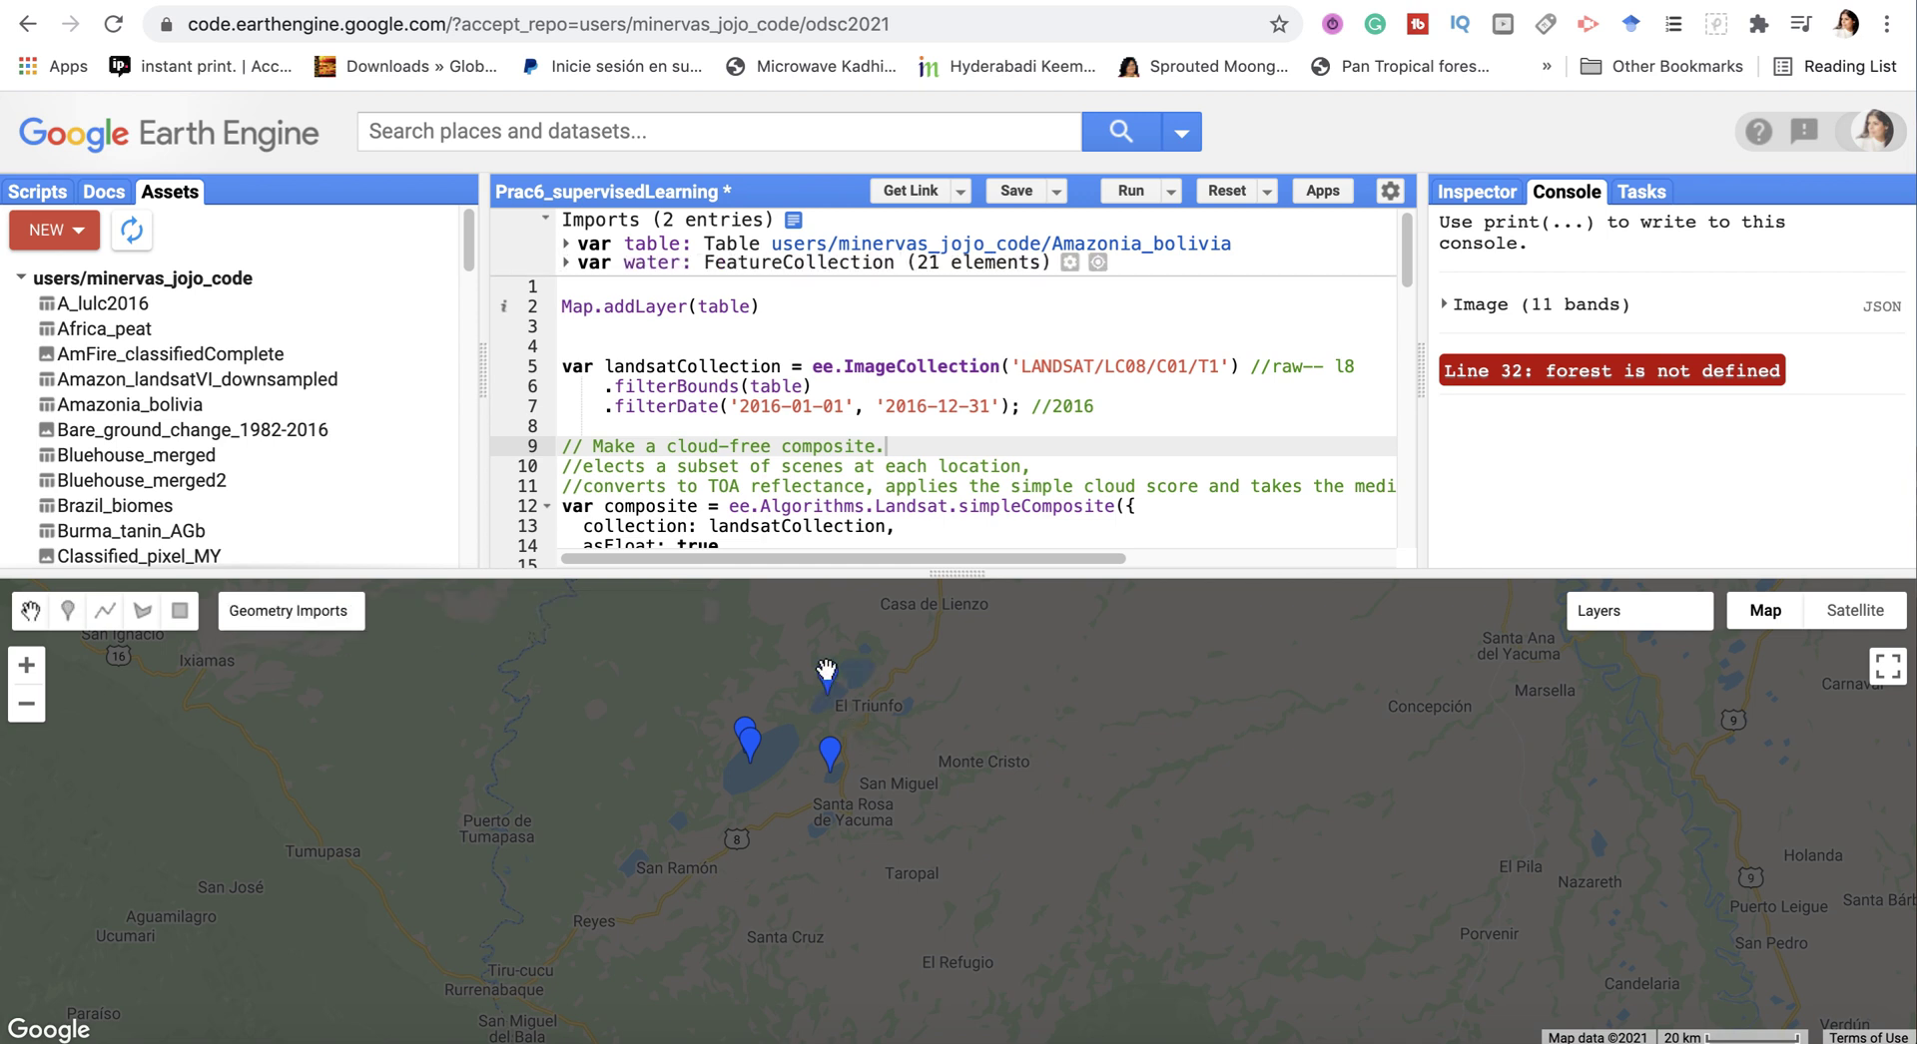
left_click(67, 611)
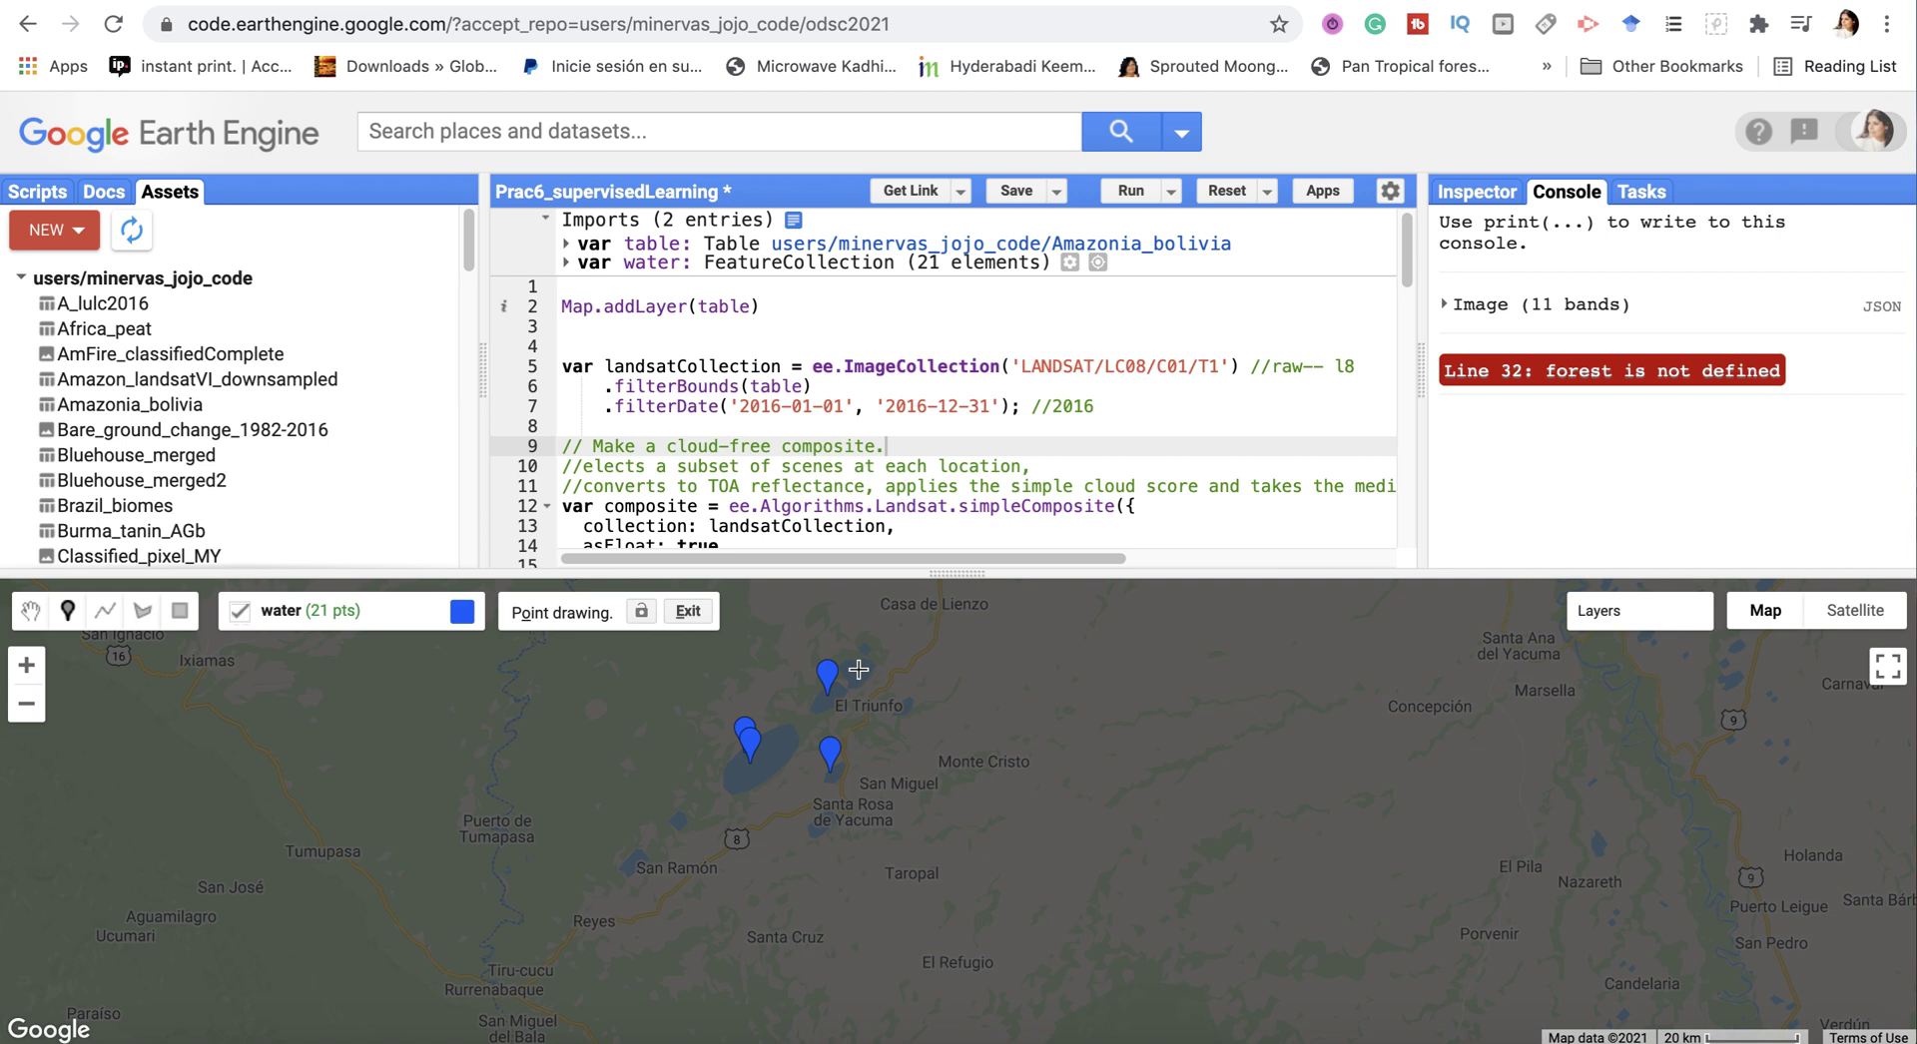
left_click(859, 670)
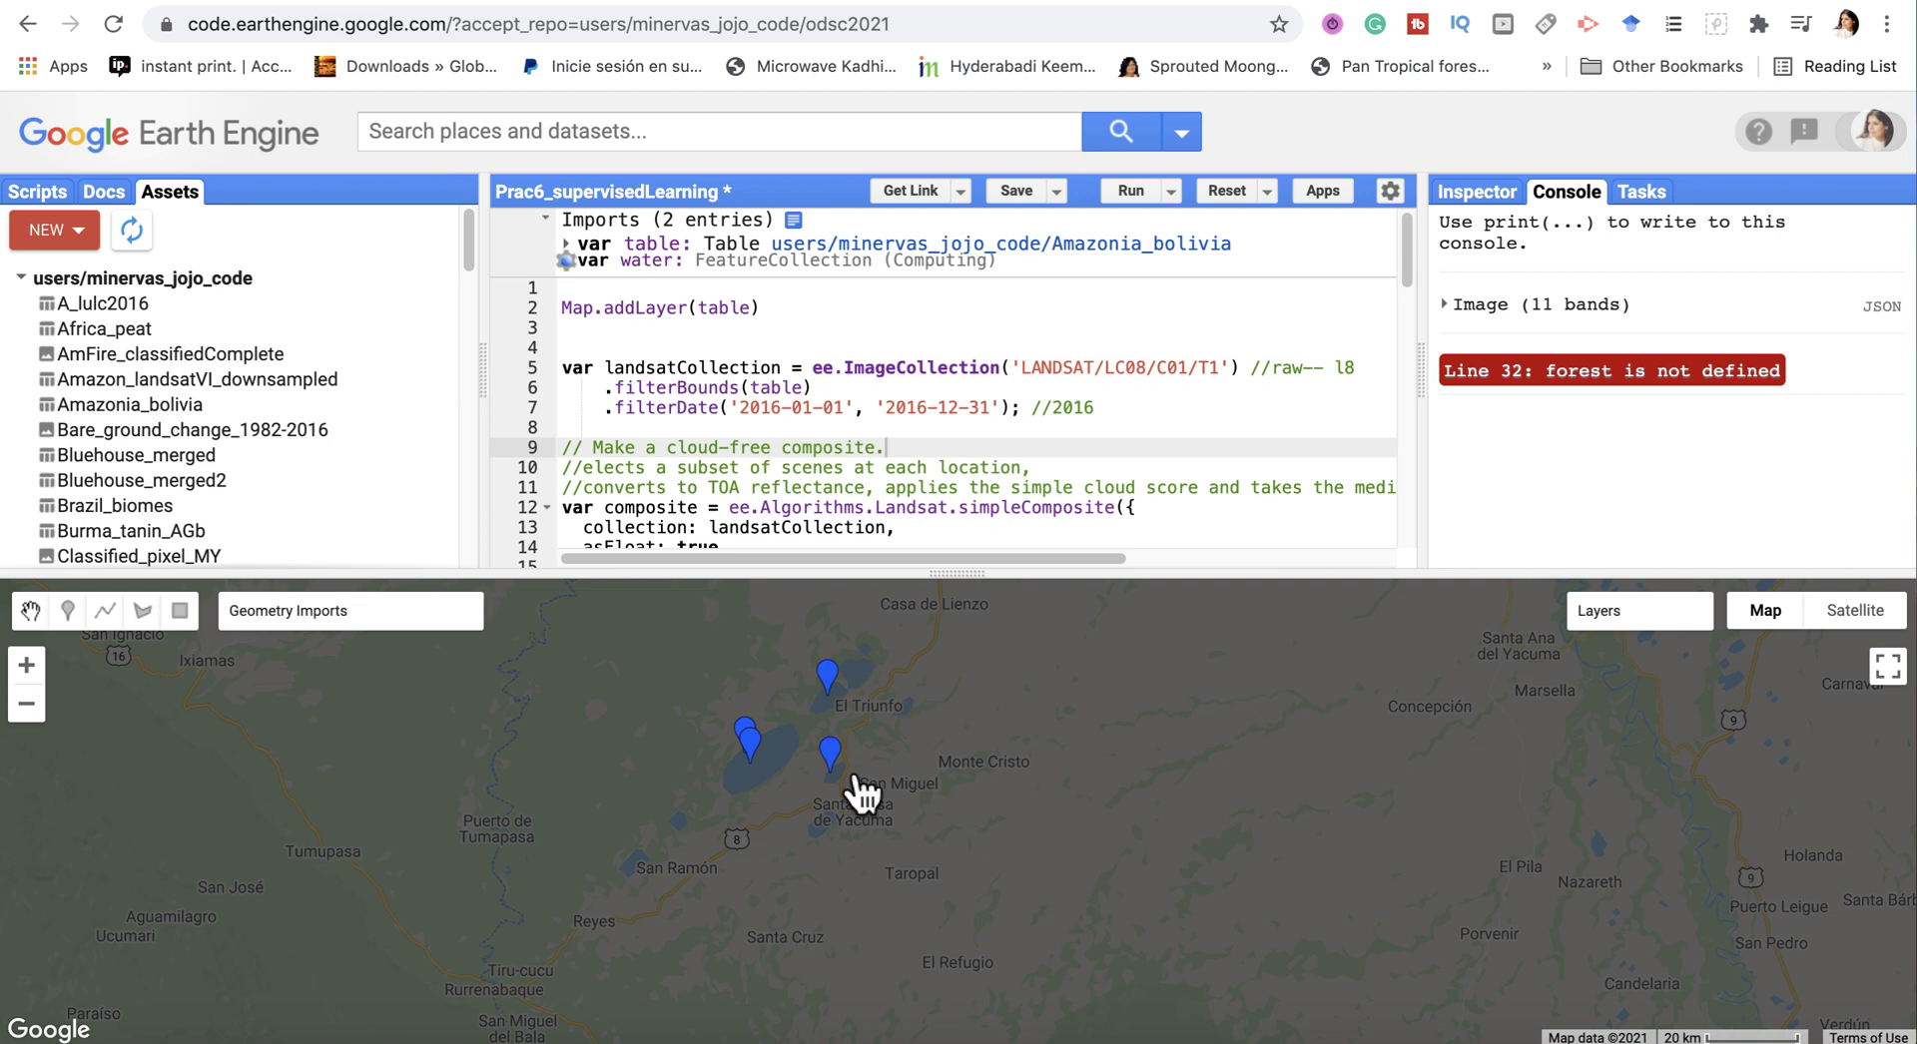
Step: Add four more water points near San Ramón, the central lake and Santa Rosa, totalling 26
left_click(68, 612)
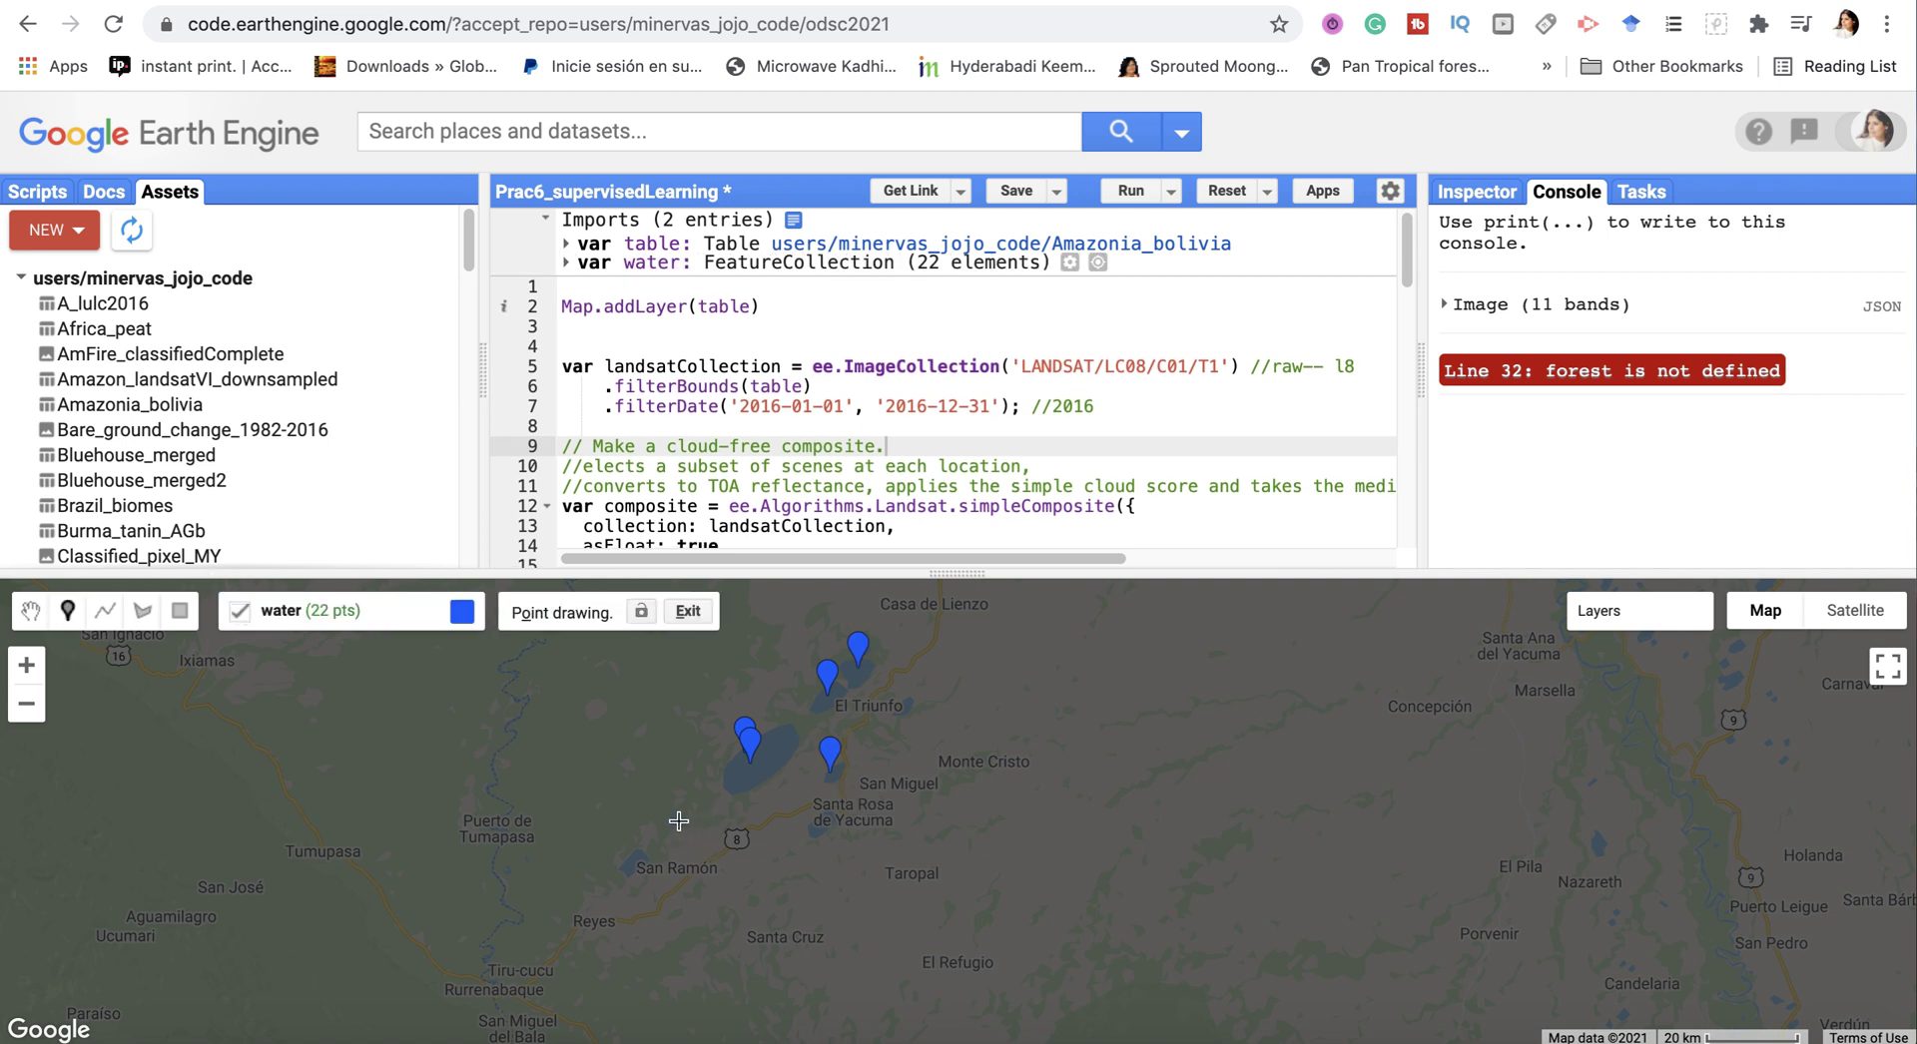
left_click(679, 821)
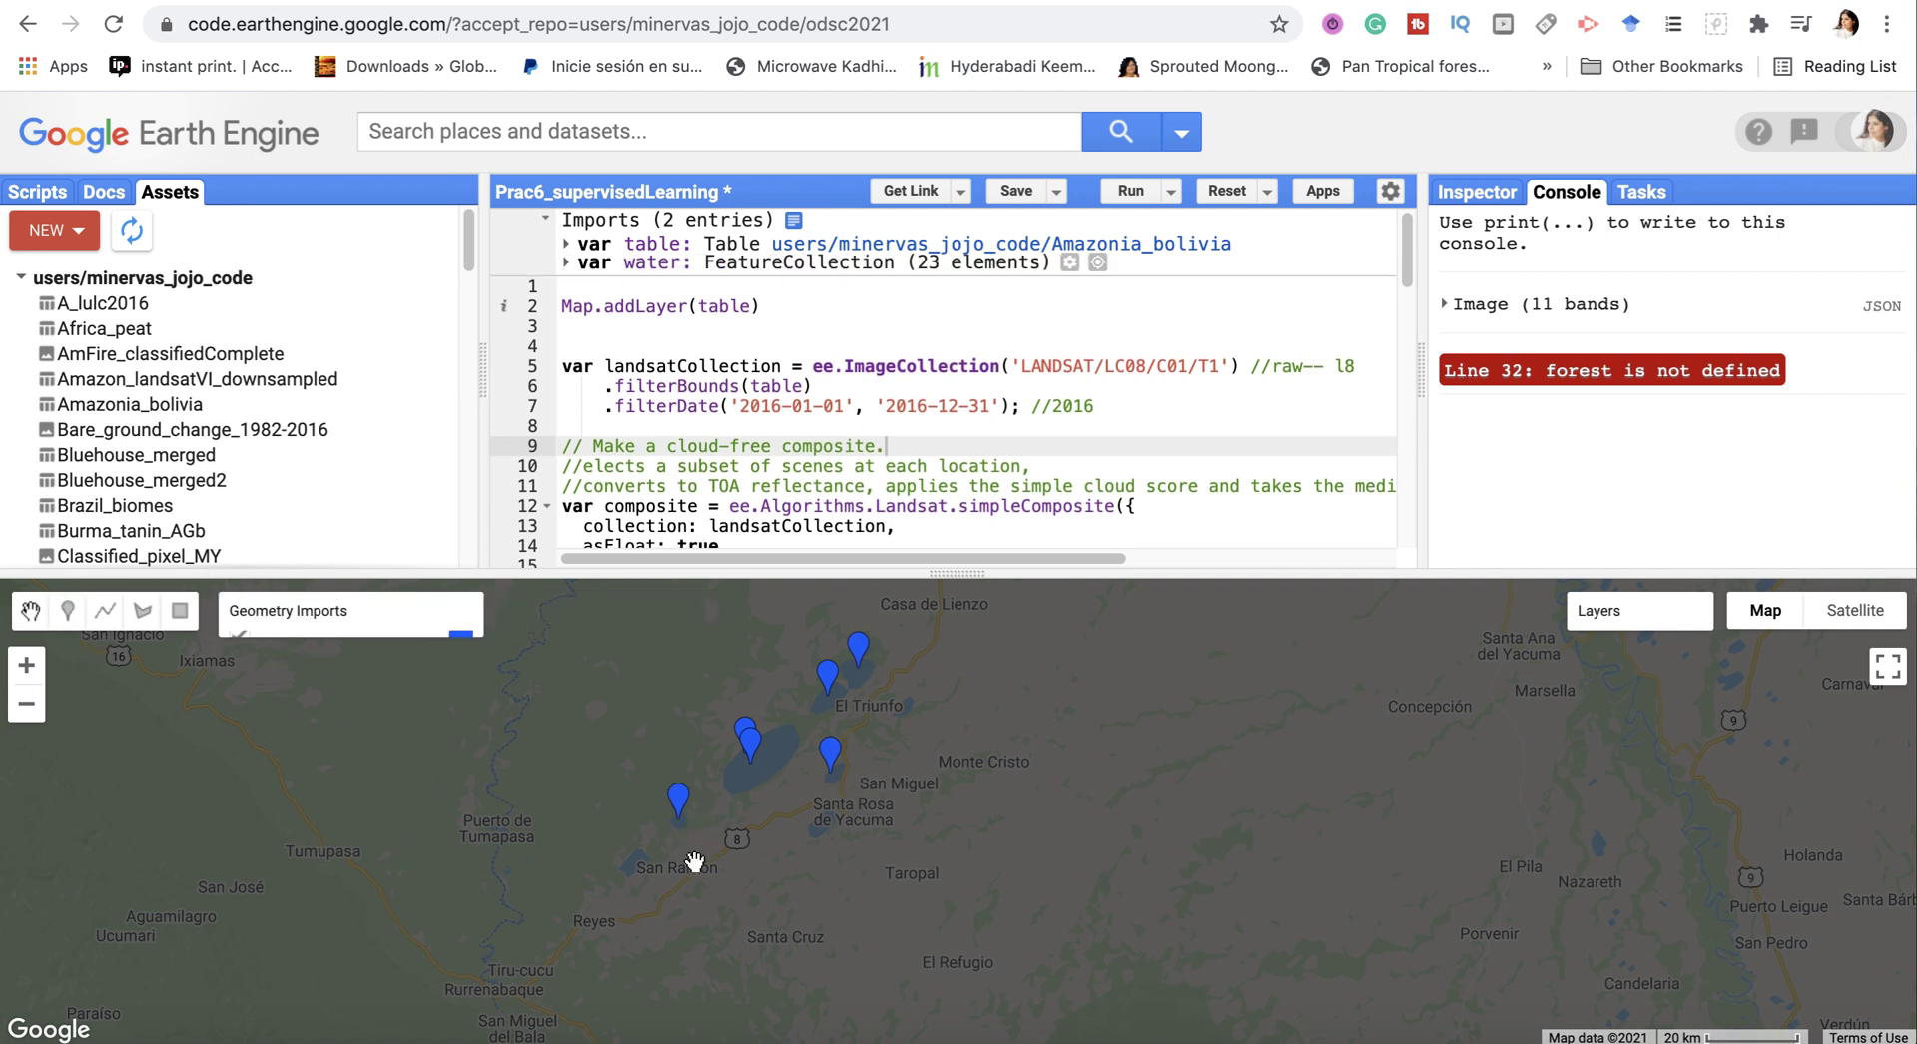
left_click(68, 611)
left_click(775, 752)
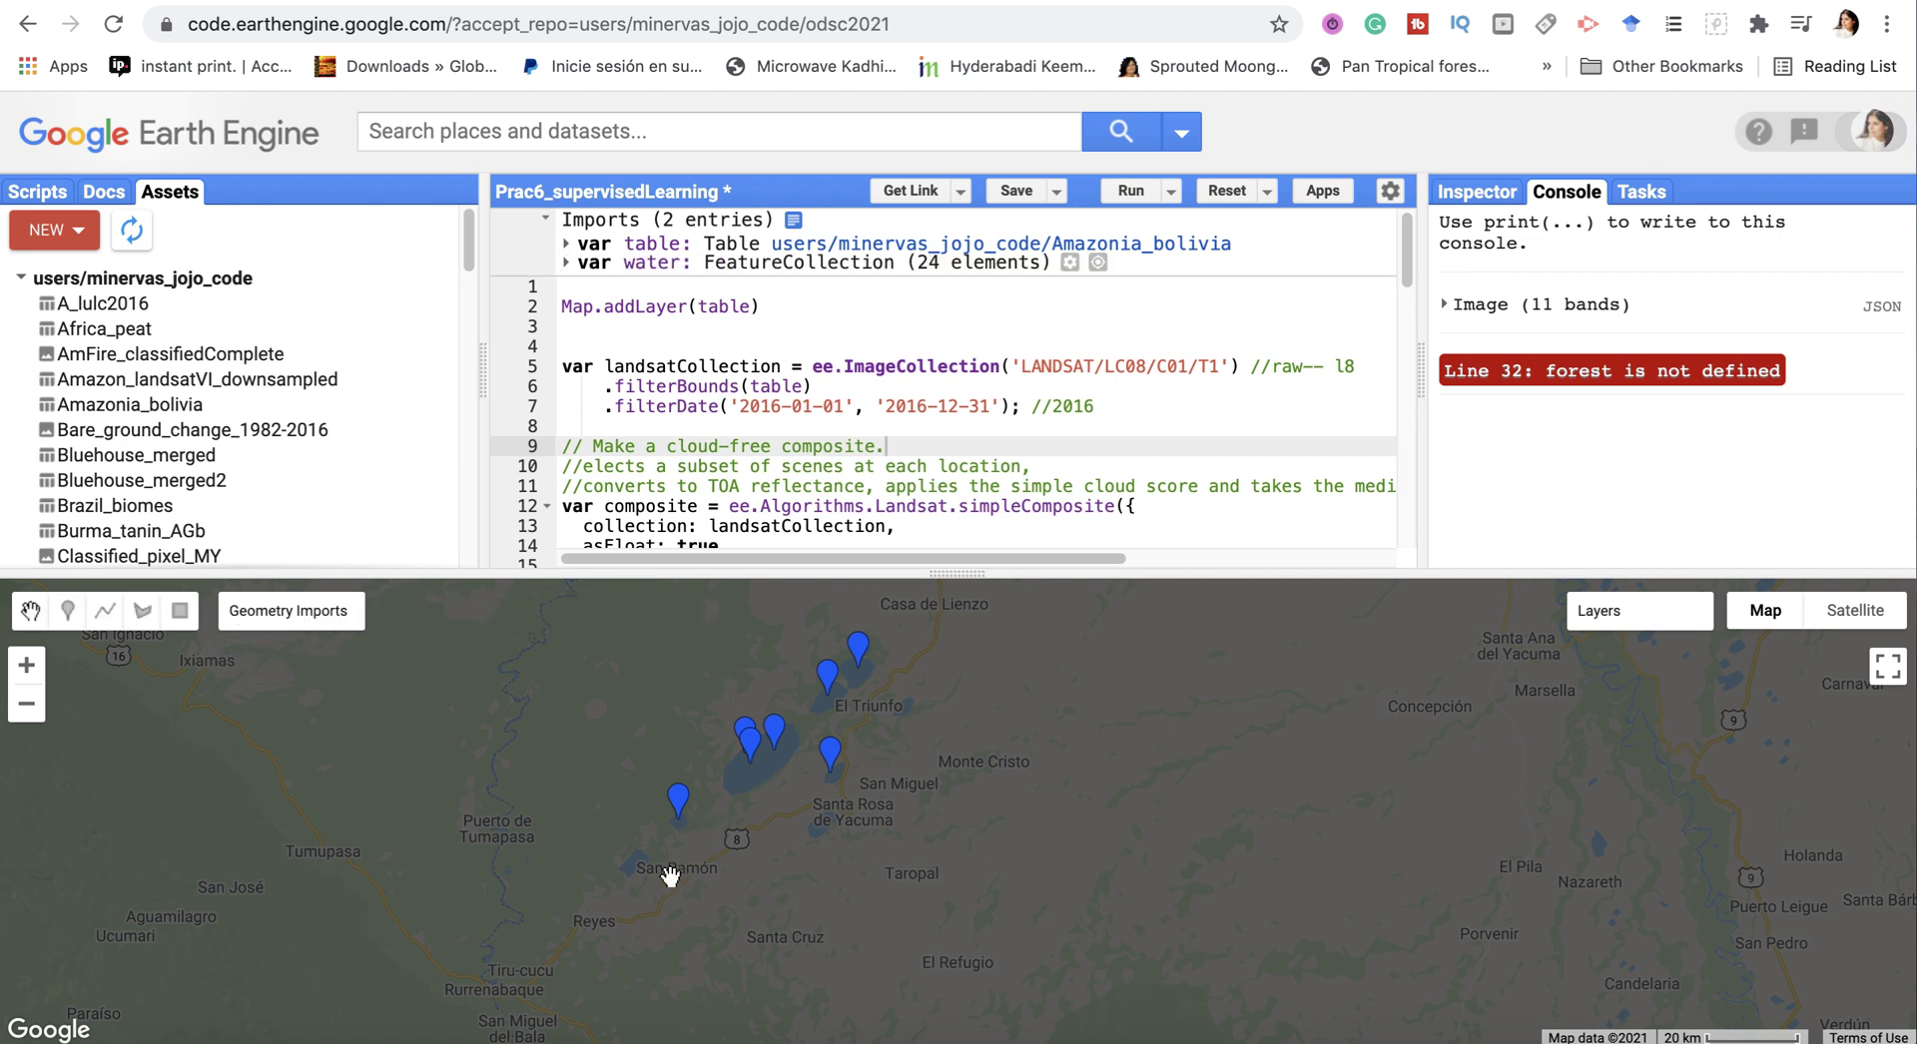
left_click(68, 611)
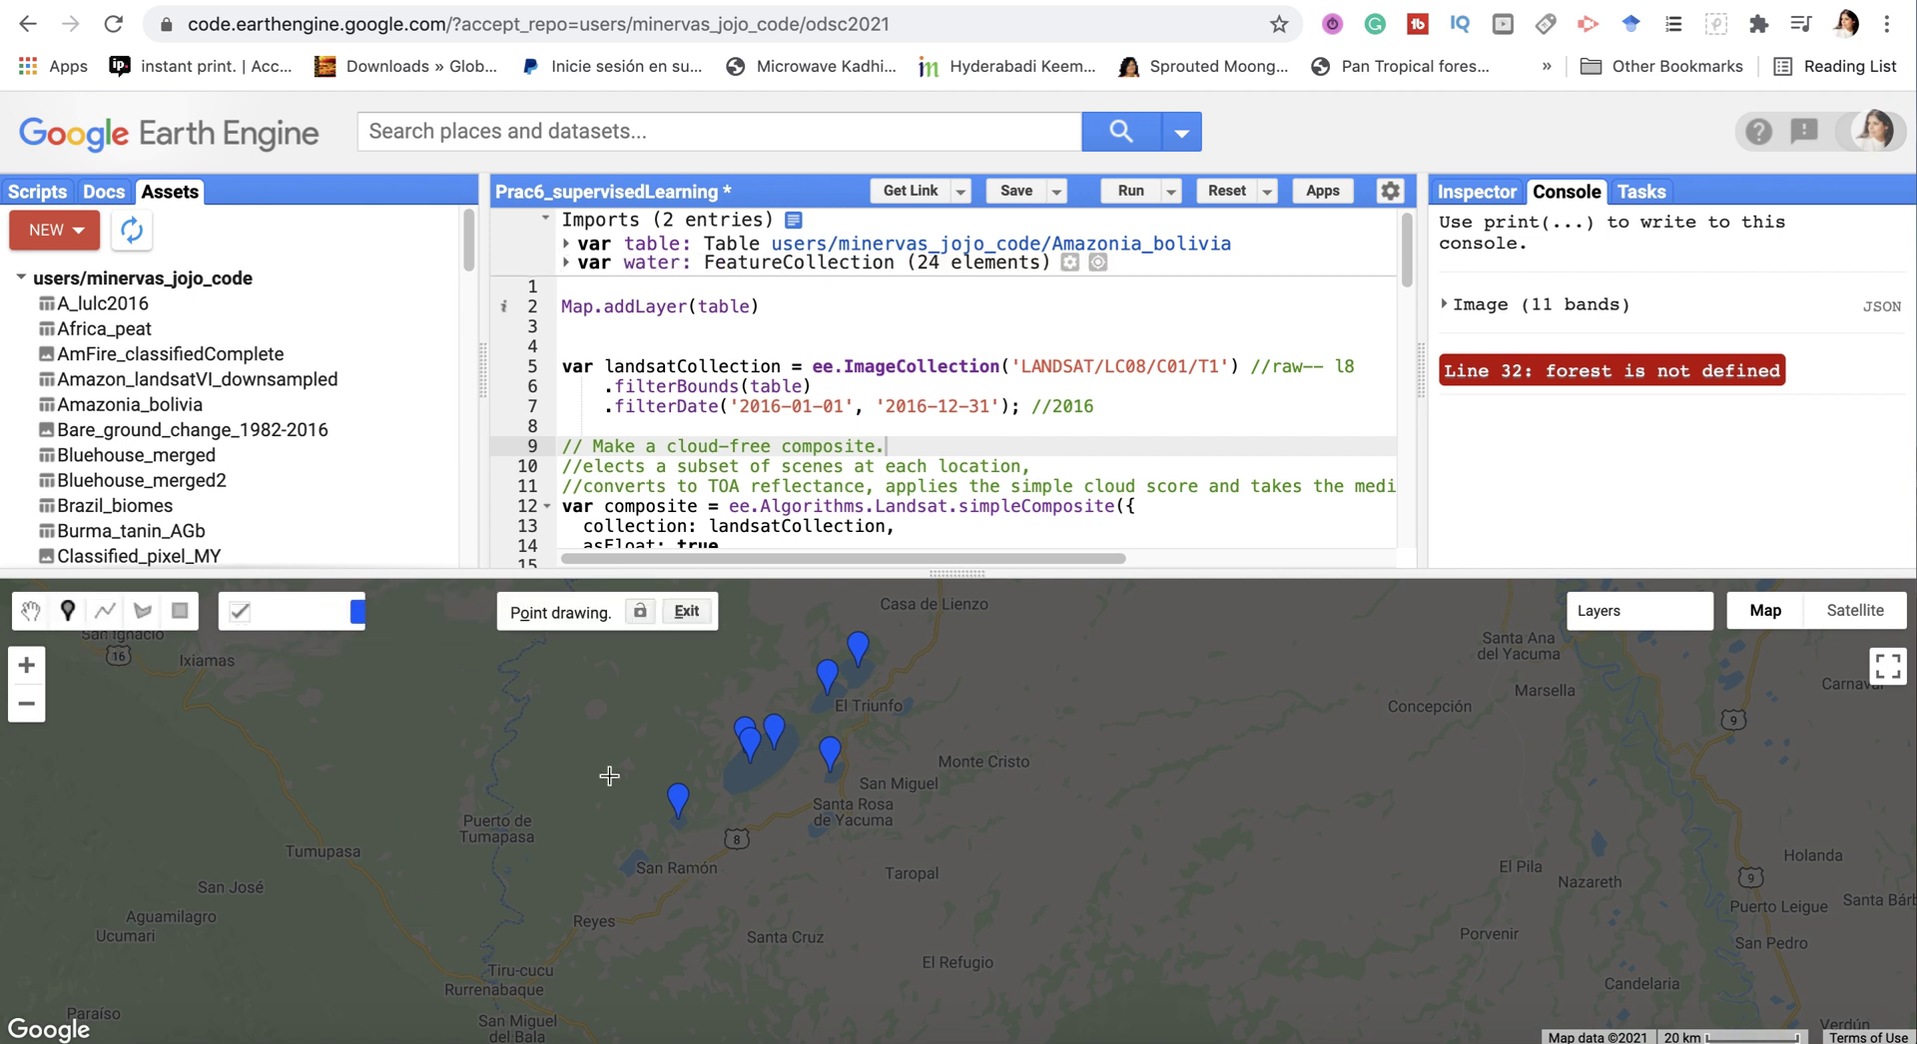
left_click(633, 854)
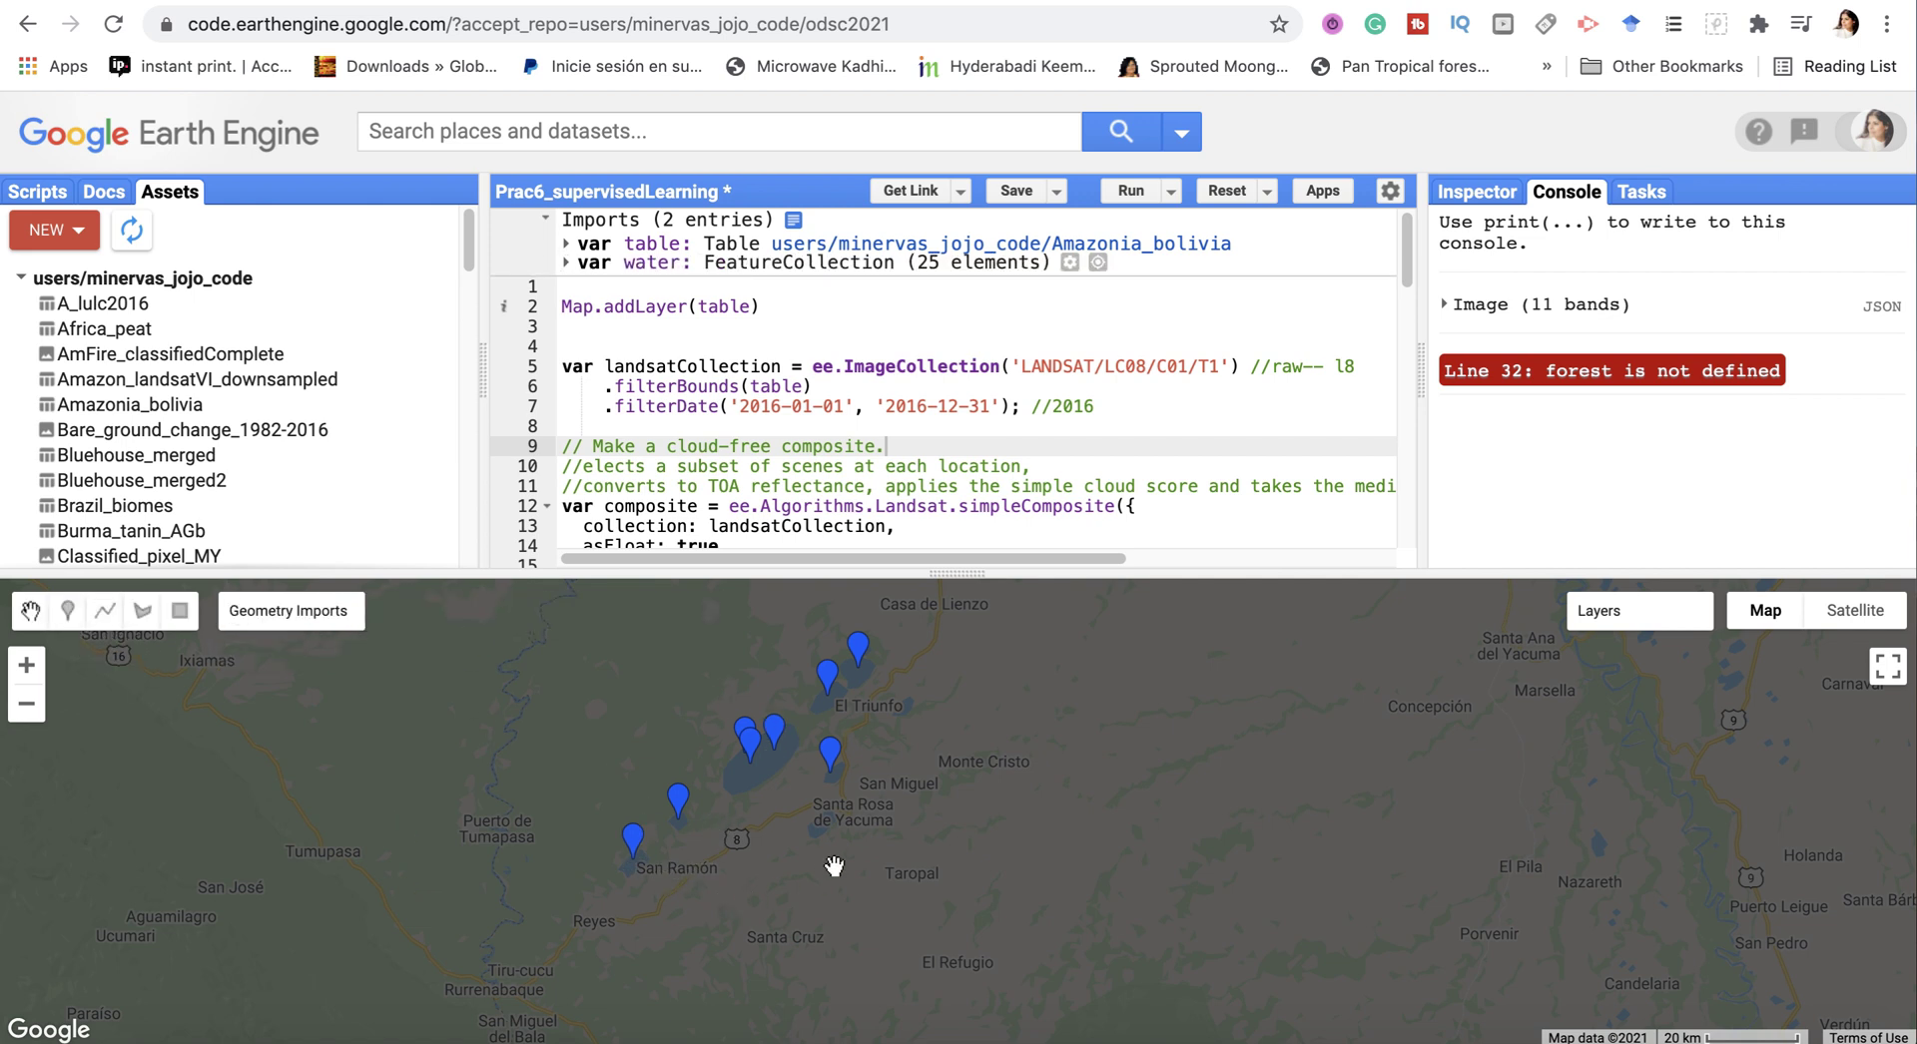
left_click(68, 611)
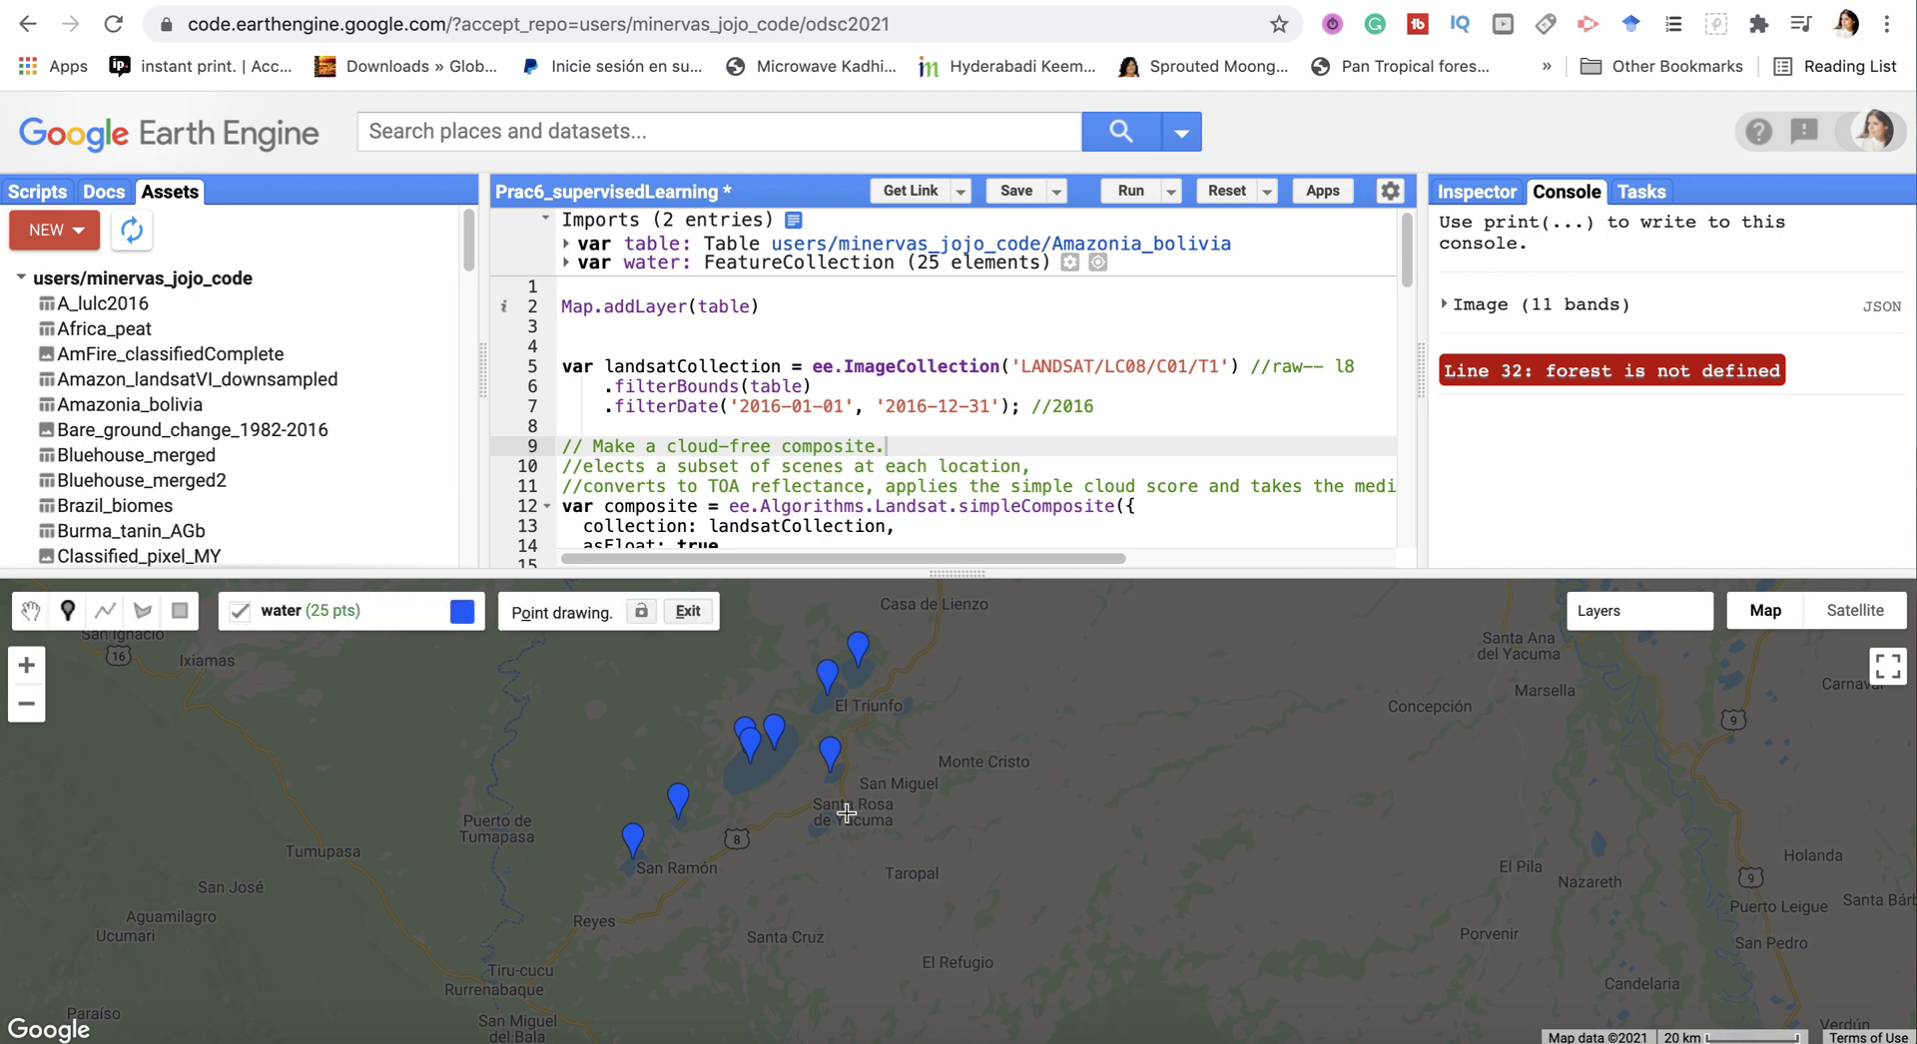
left_click(818, 825)
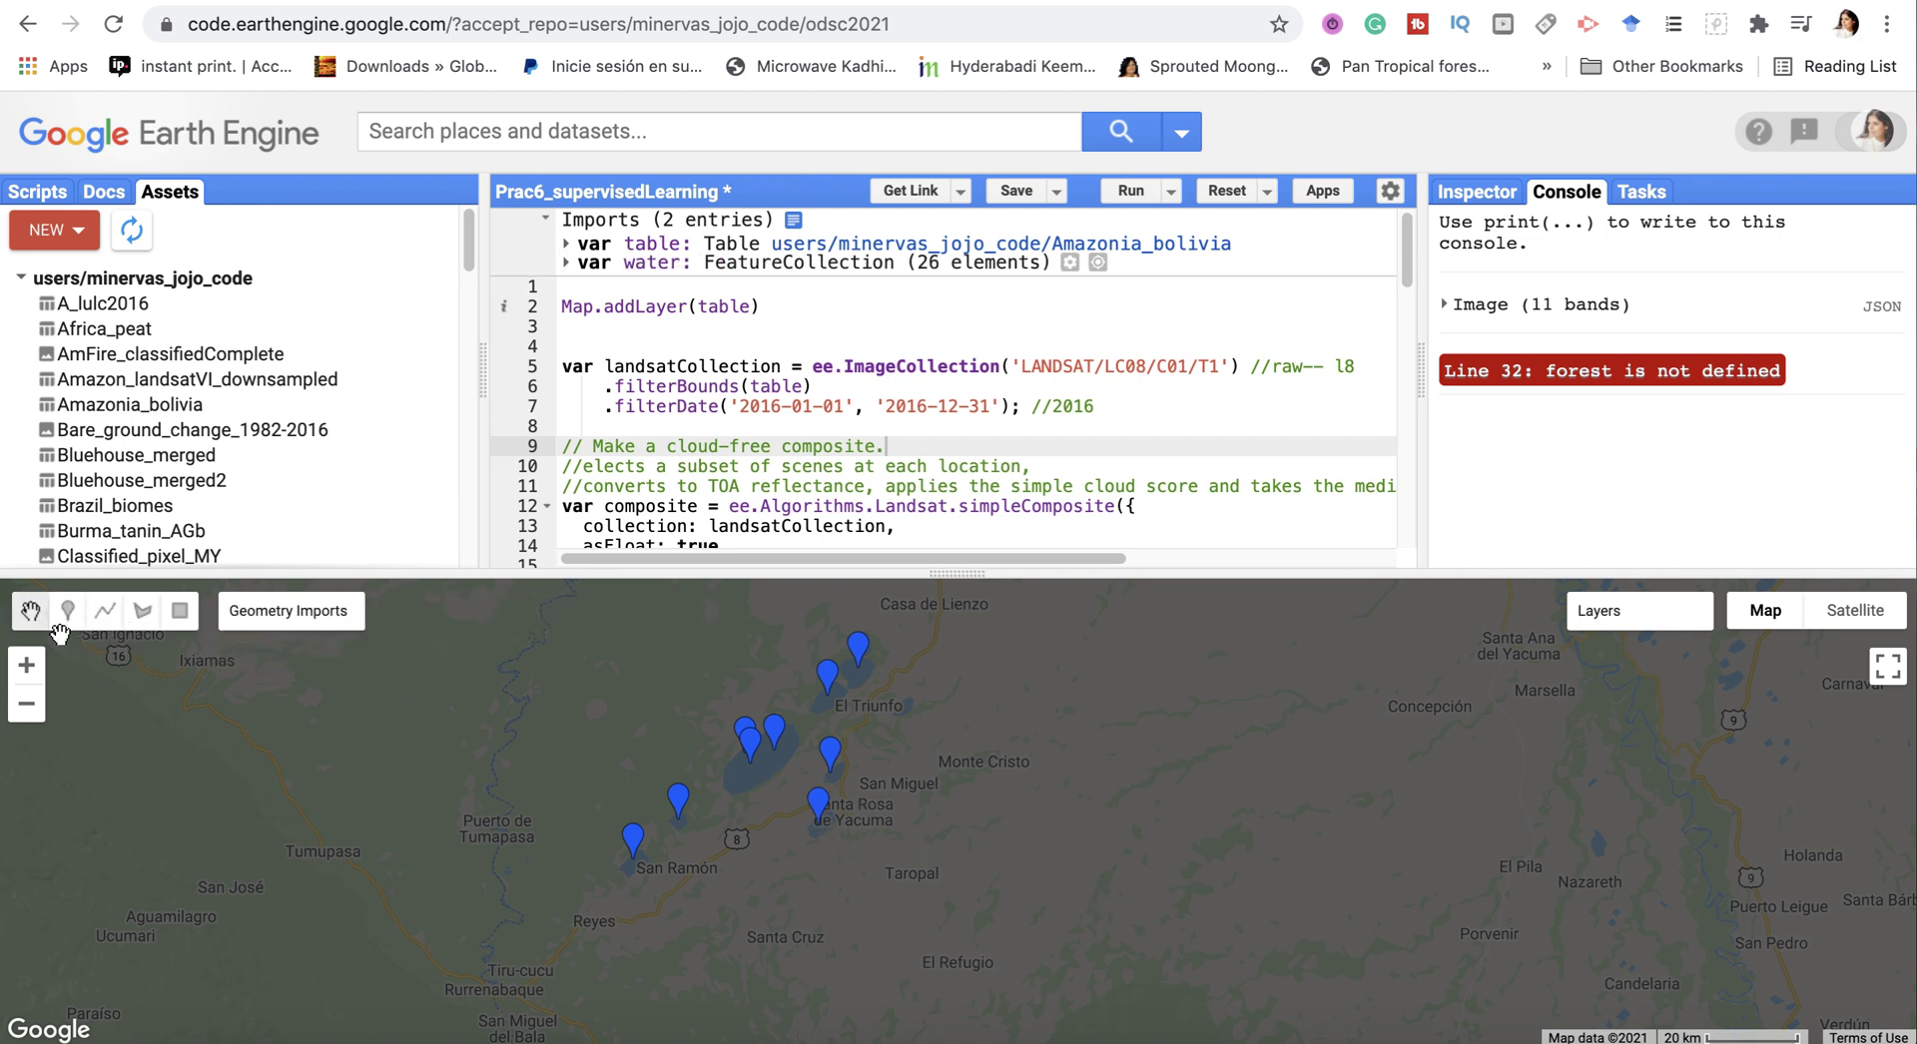
mouse_move(297, 615)
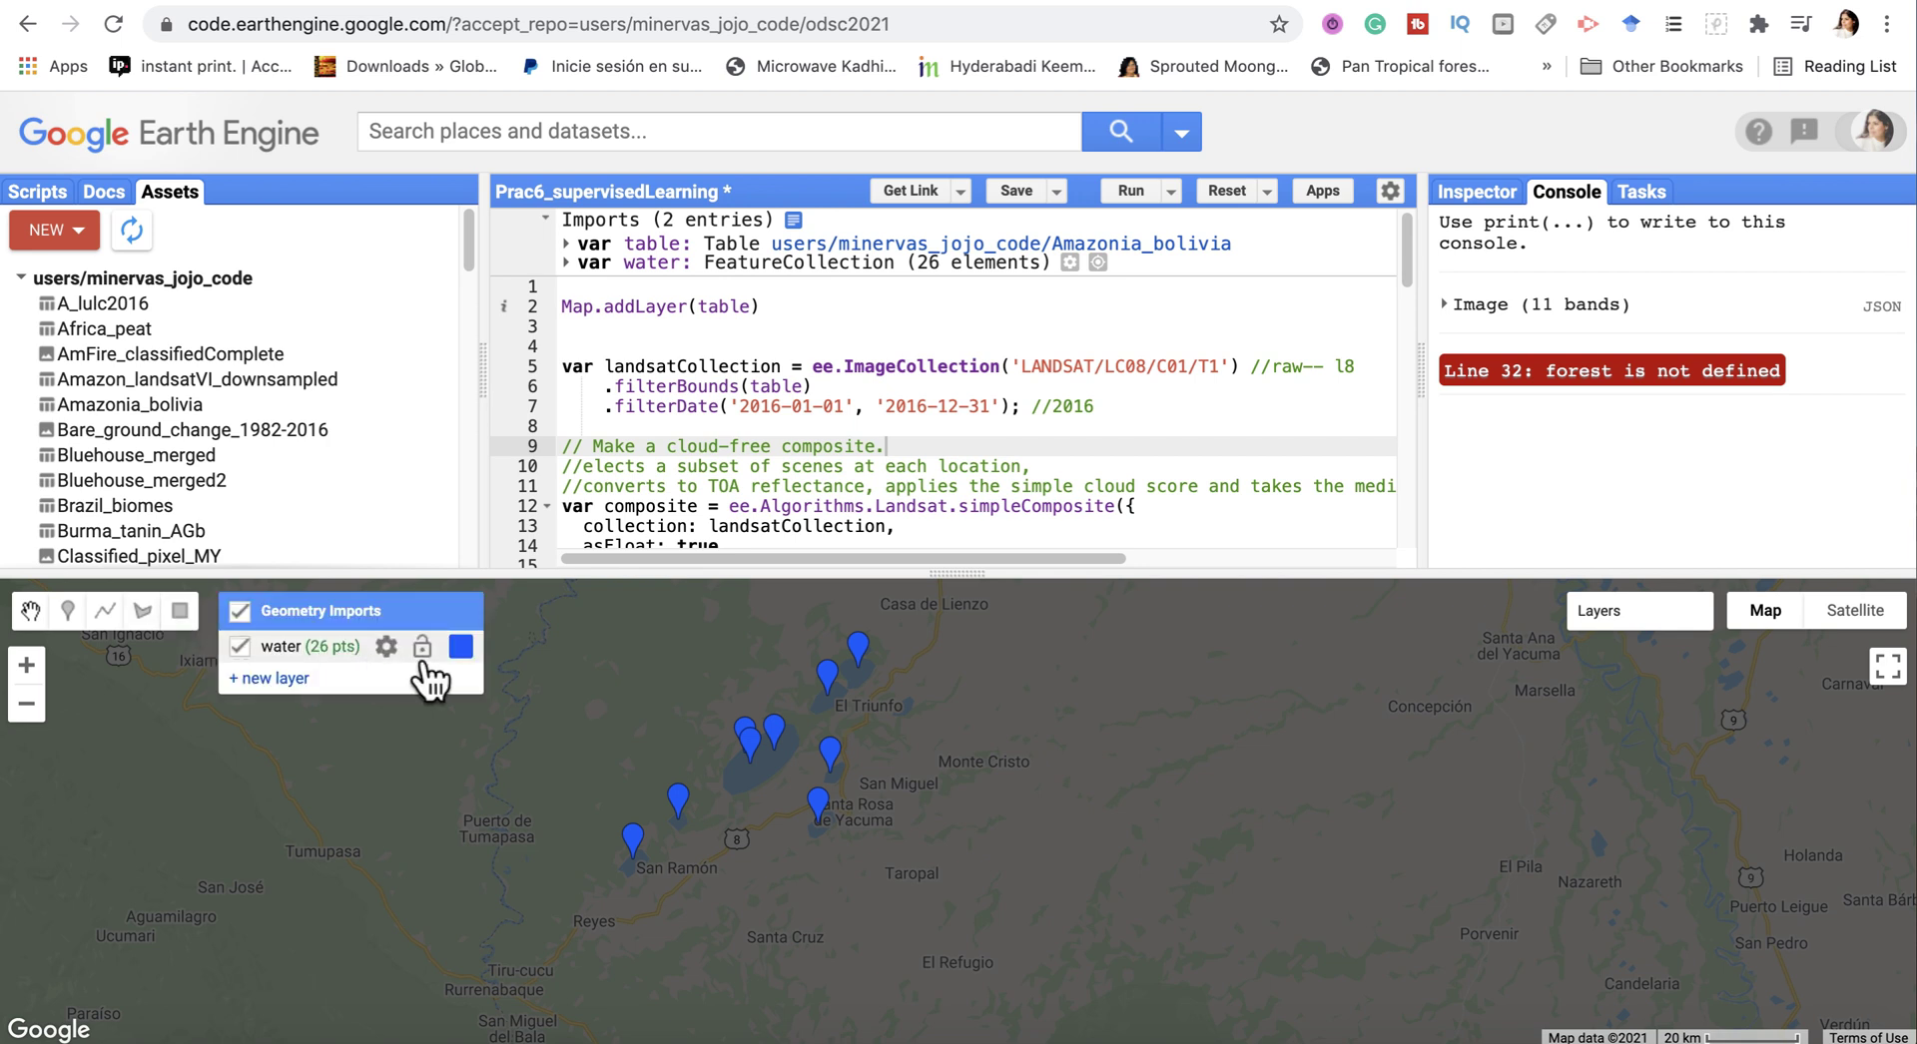
Step: Lock the water row in Geometry Imports against further point edits
left_click(433, 662)
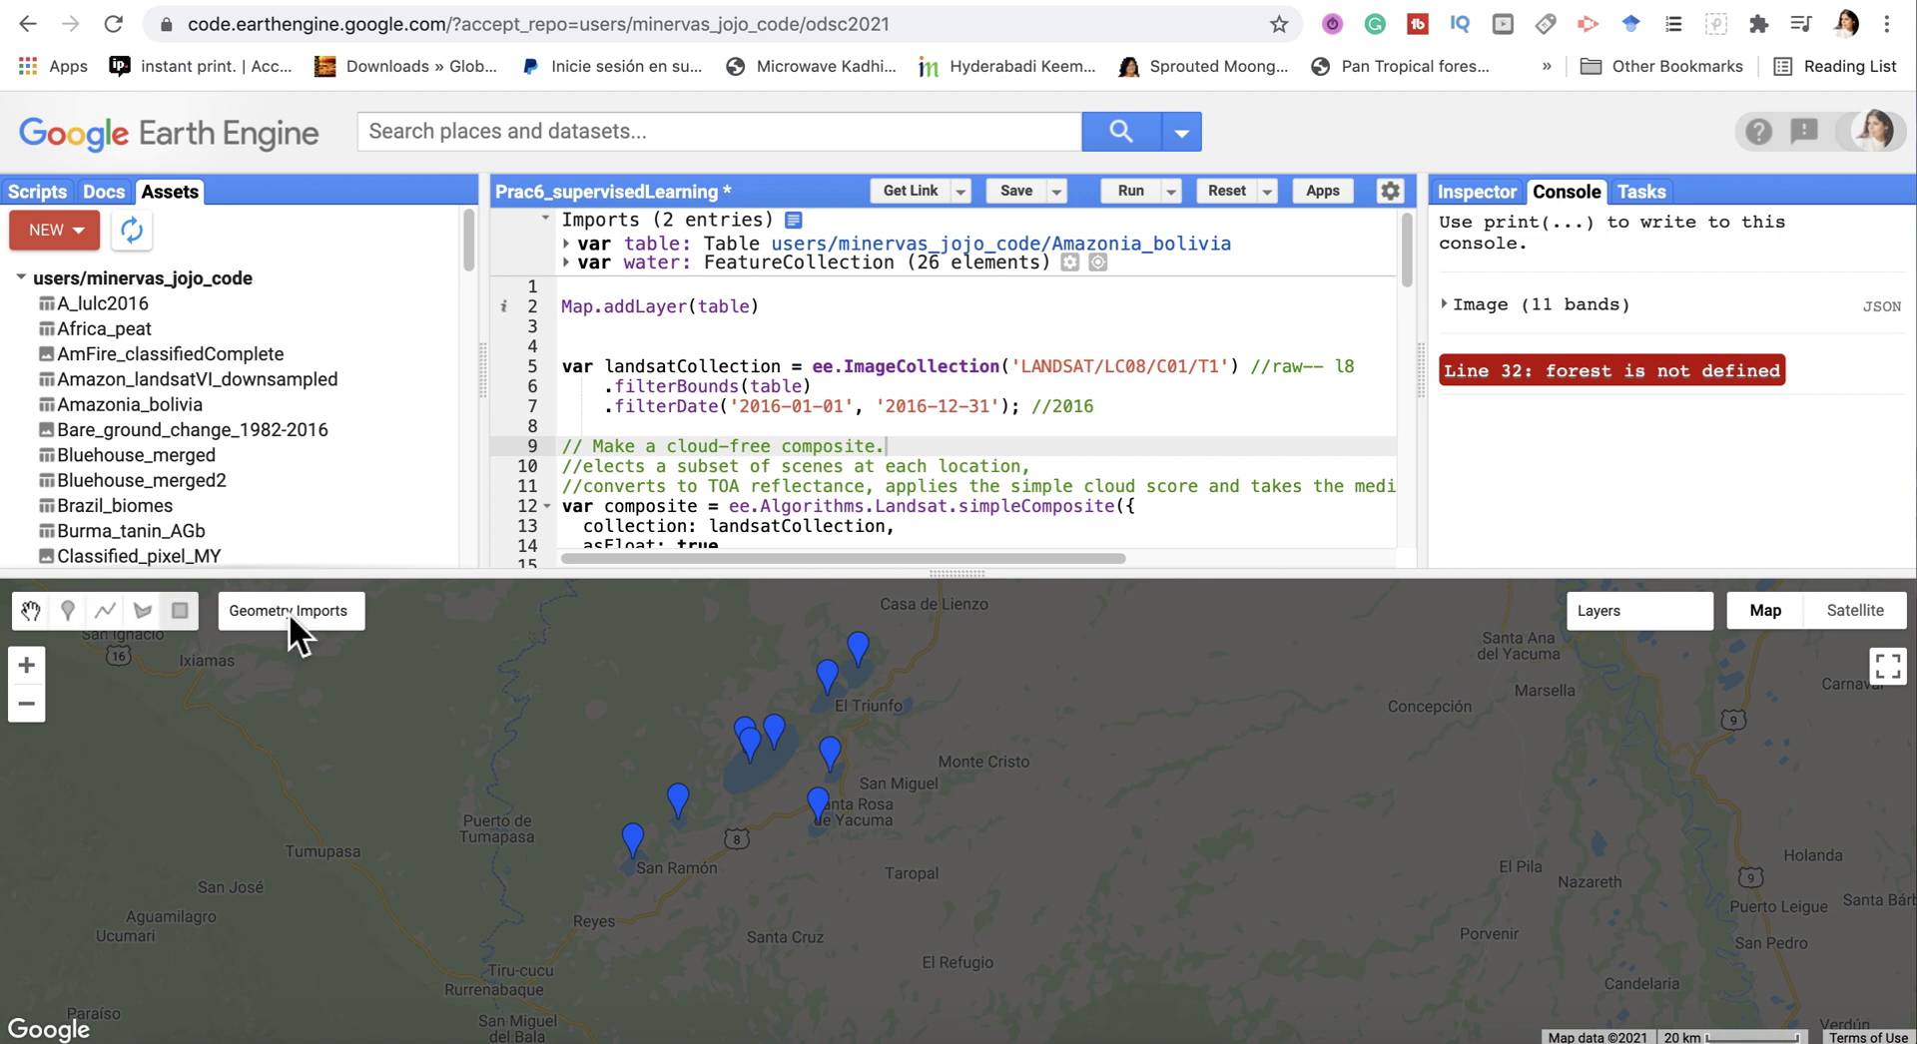
Step: Create a new yellow geometry layer named 'degraded' imported as a FeatureCollection
mouse_move(290, 613)
left_click(283, 683)
left_click(385, 678)
left_click(1042, 529)
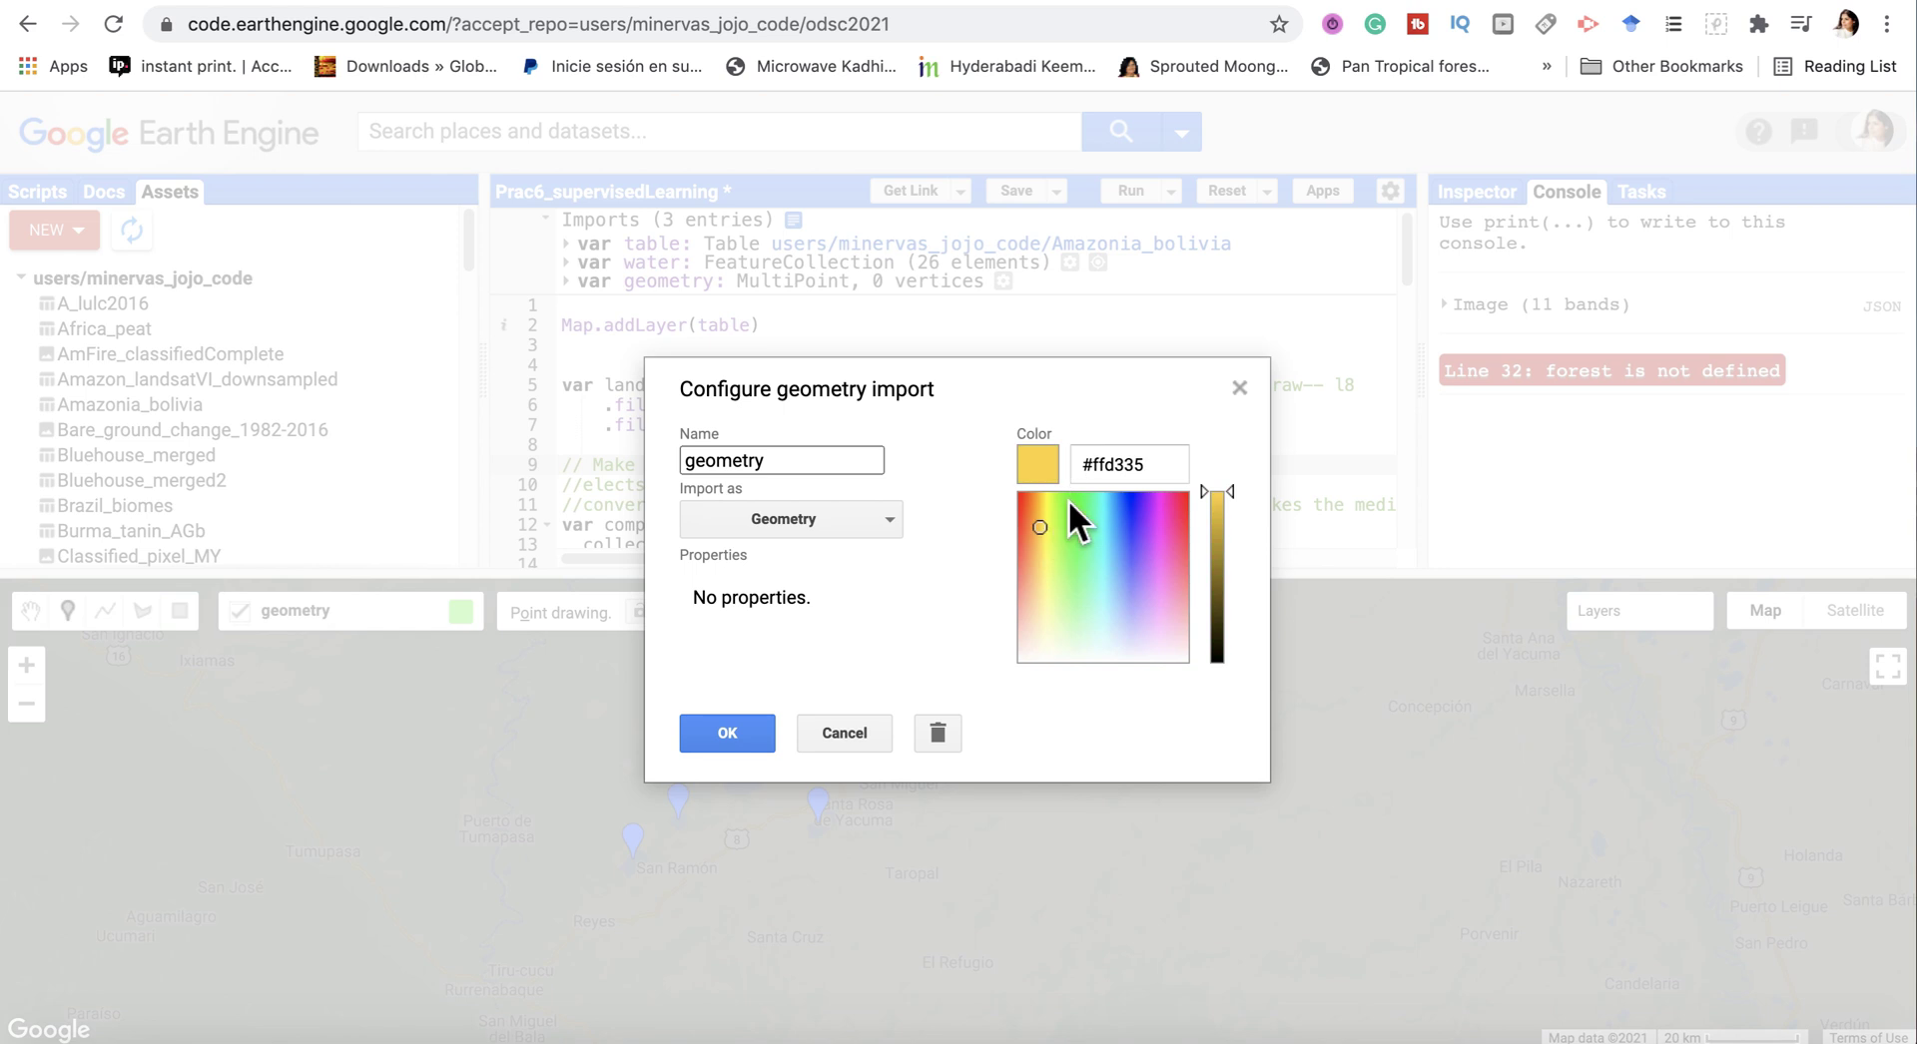
left_click_drag(780, 462, 663, 455)
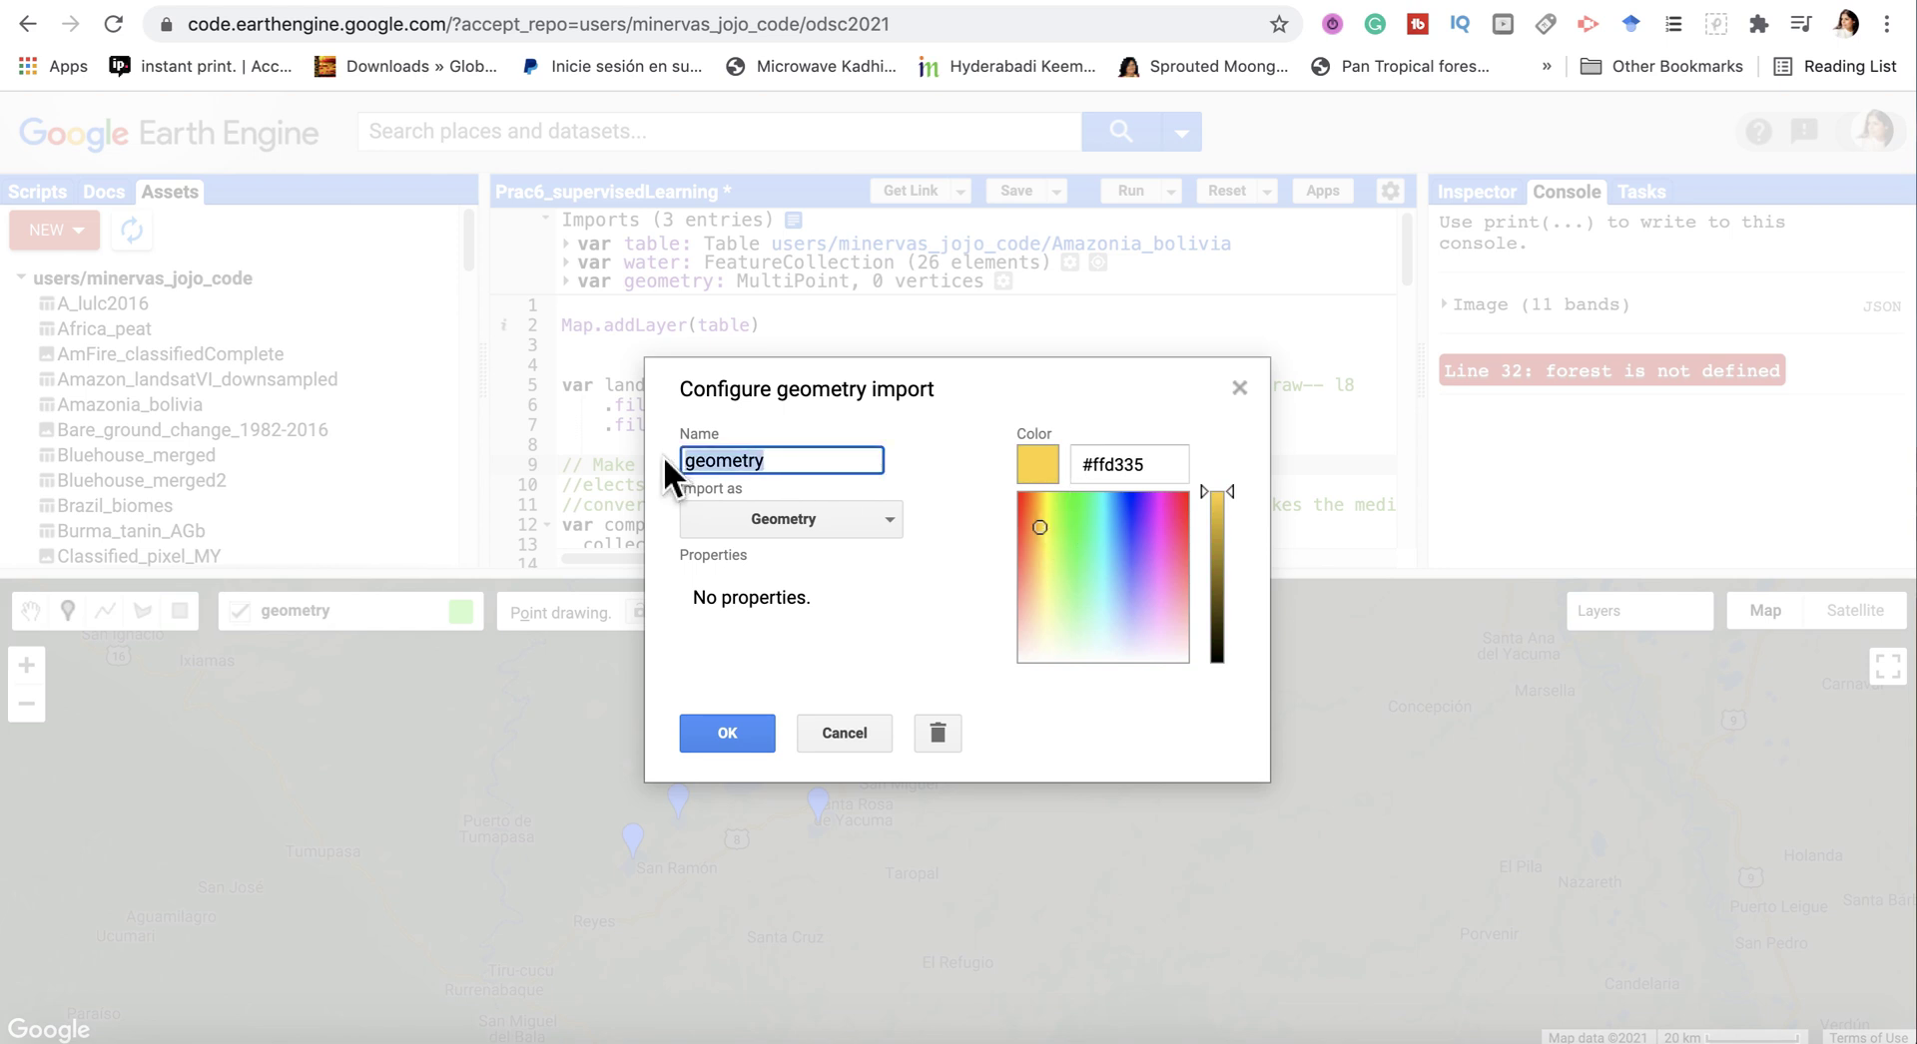
type("degraded")
left_click(793, 507)
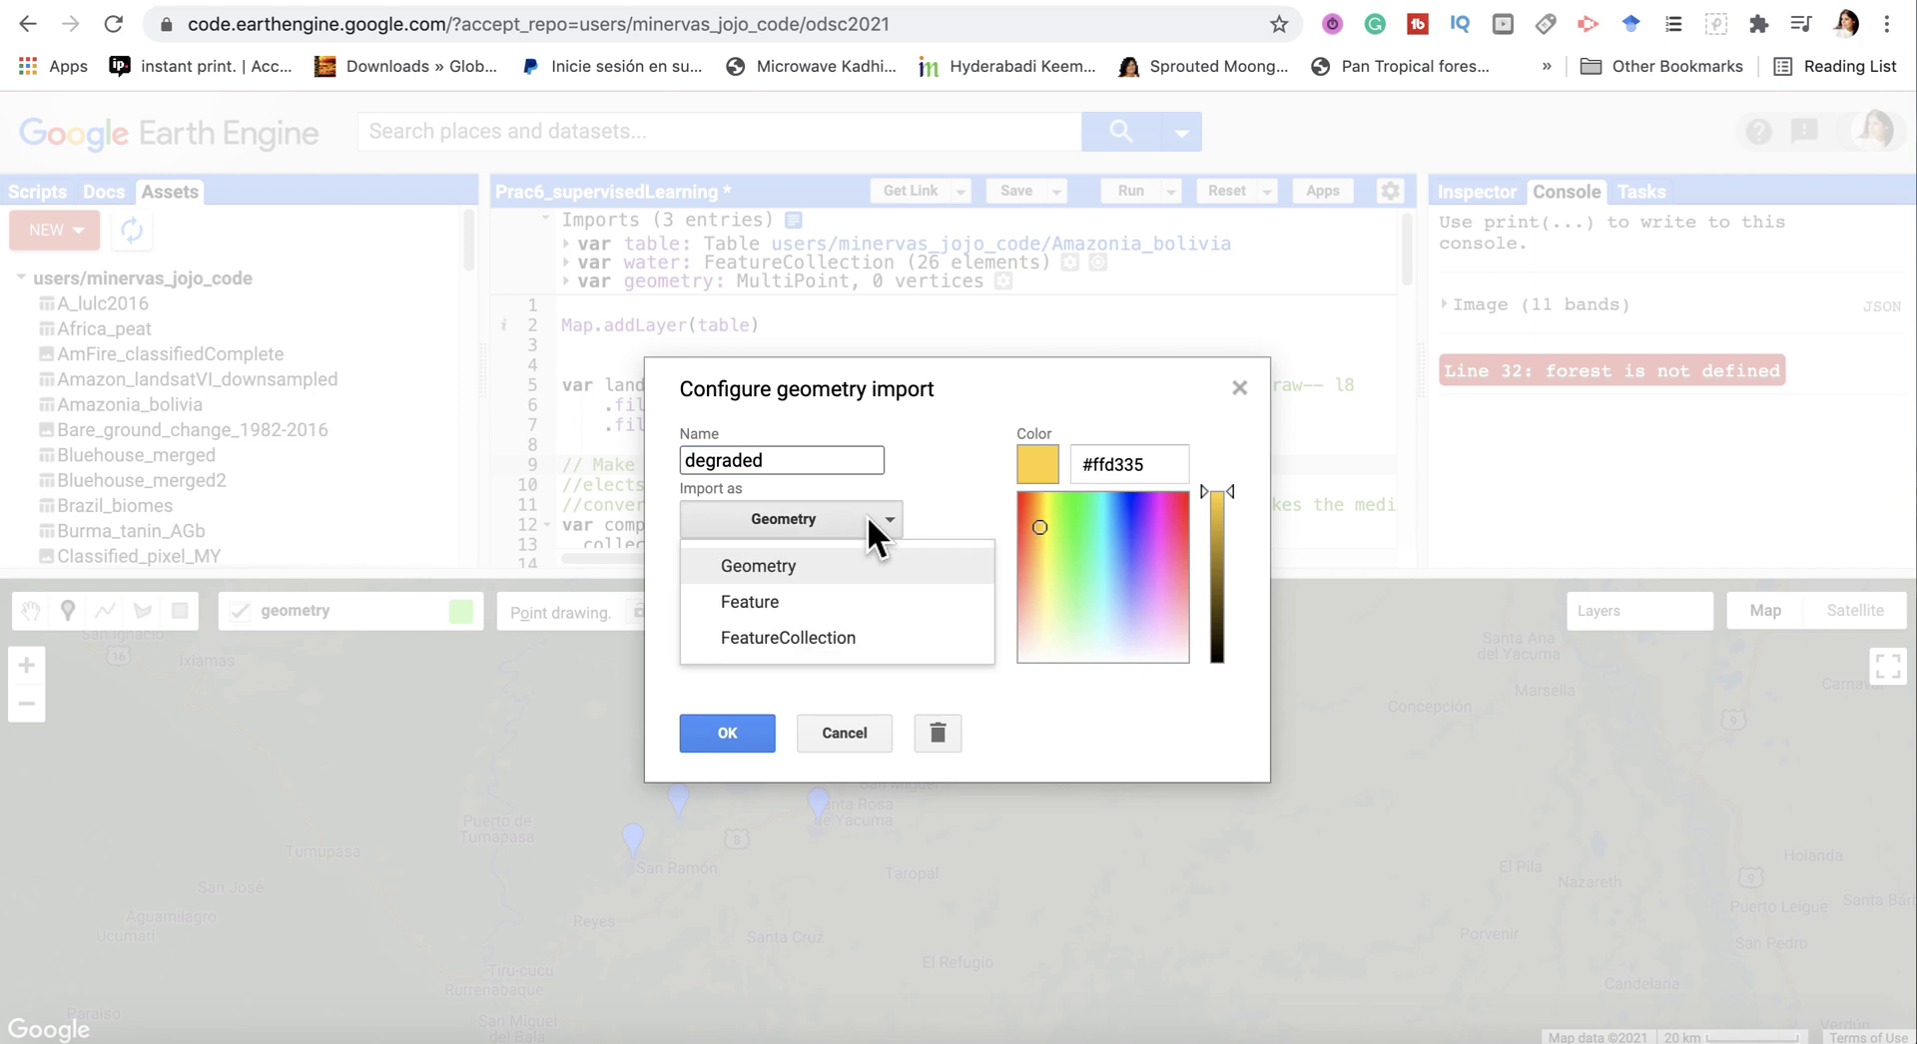
left_click(866, 644)
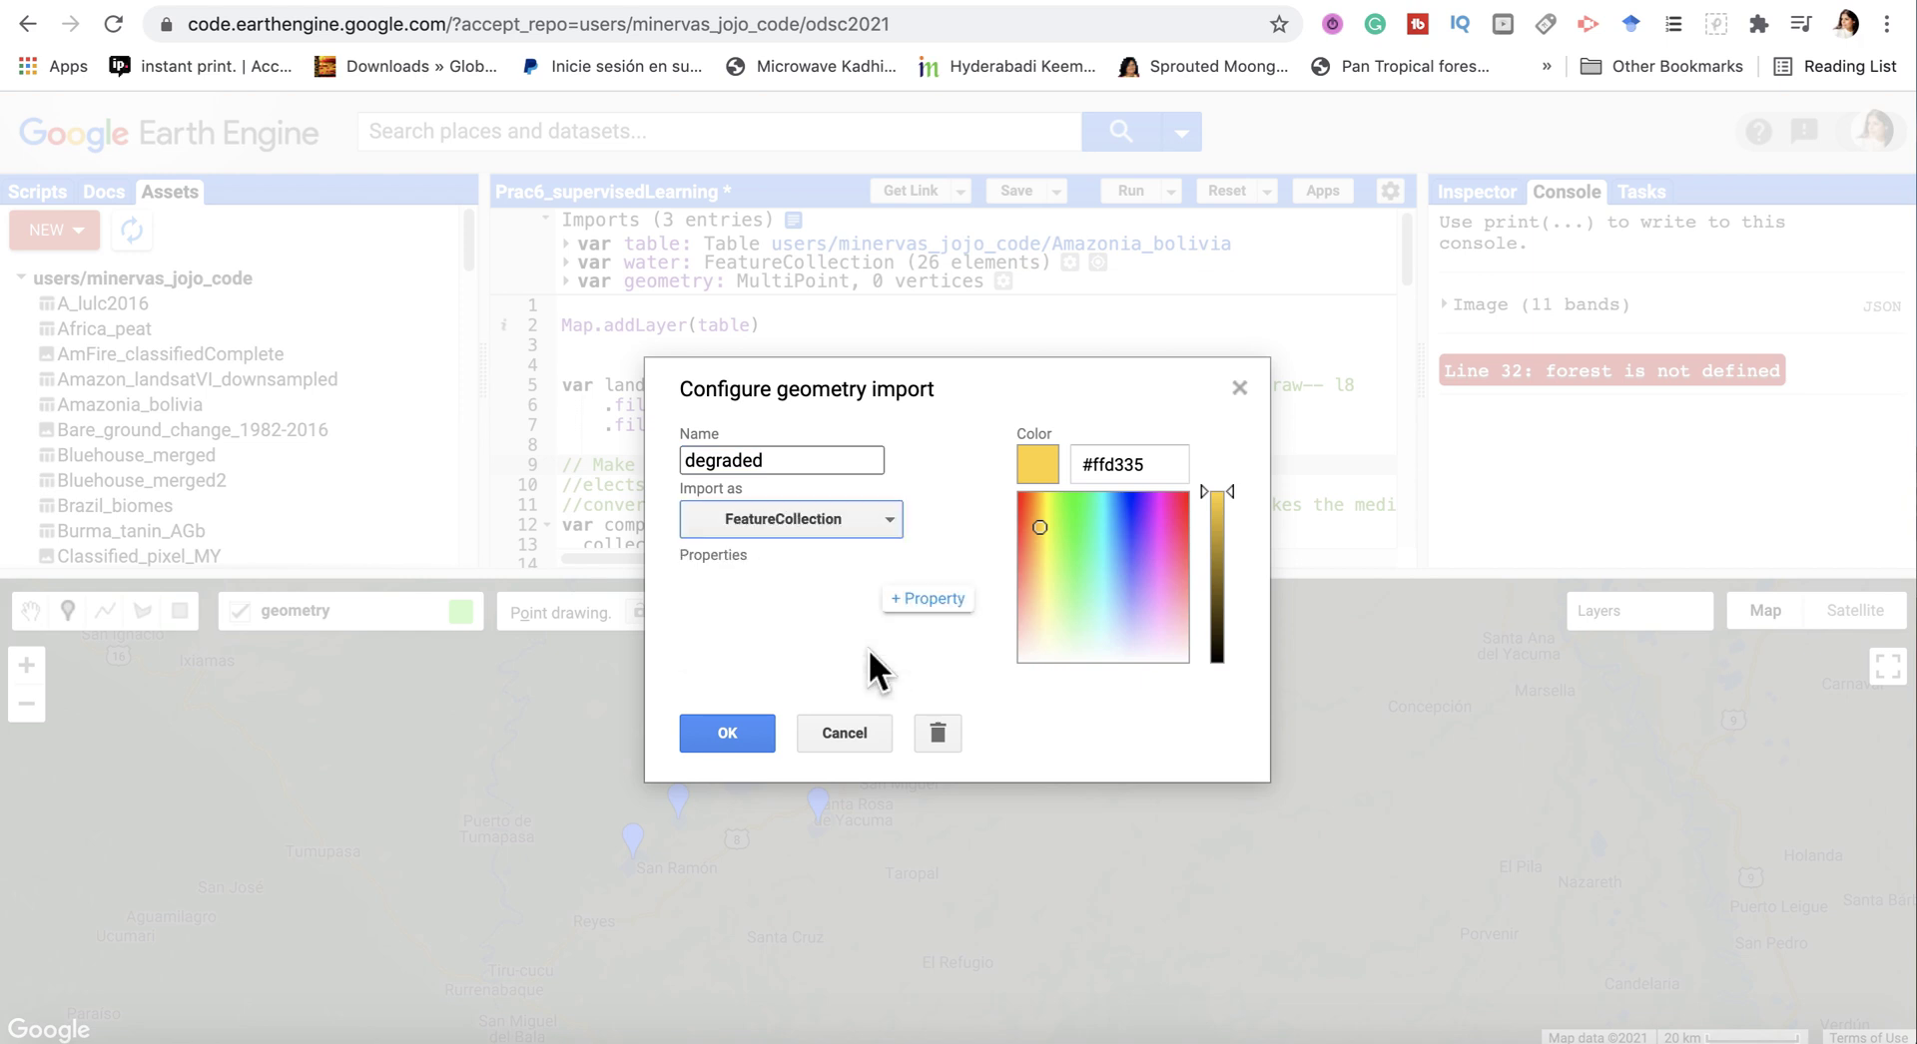
Step: Add the property lulc with value 1 to the degraded layer
left_click(932, 600)
left_click(749, 627)
type("loulc")
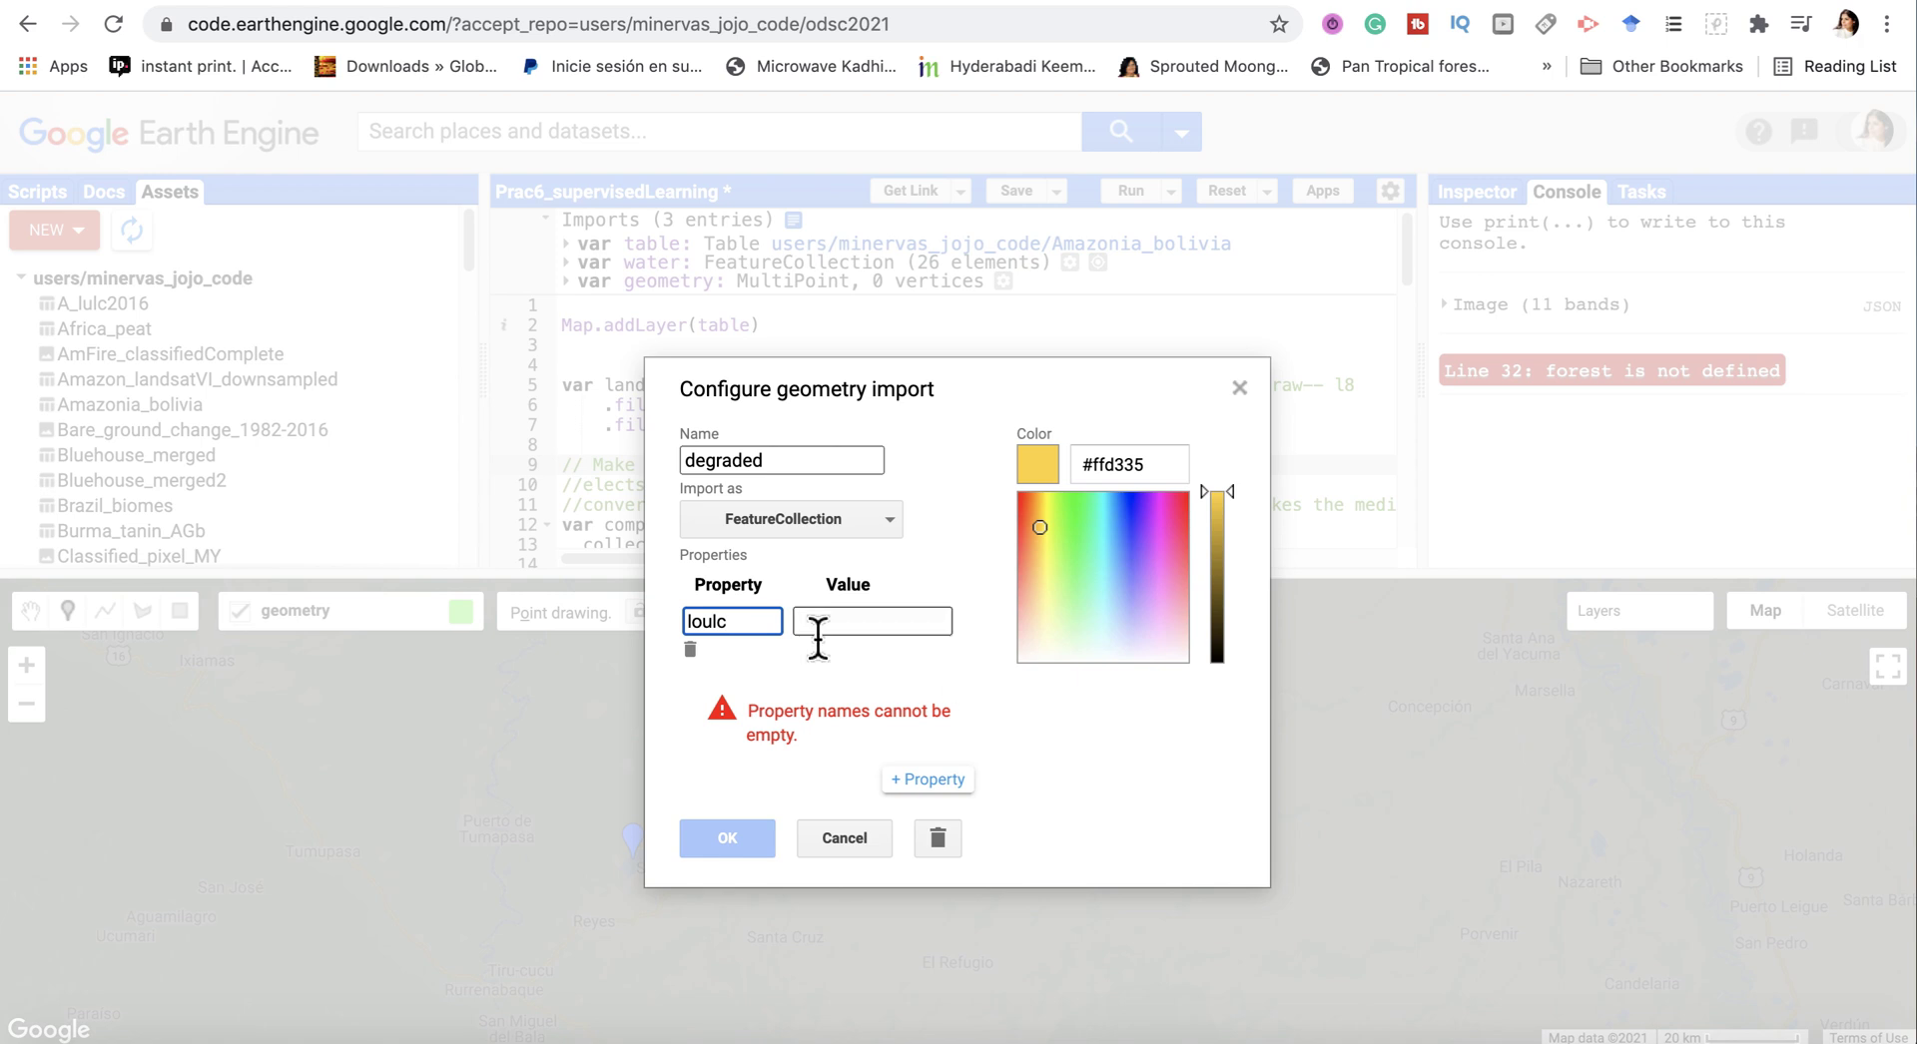
key("BackSpace")
type("lul")
left_click(862, 629)
type("1")
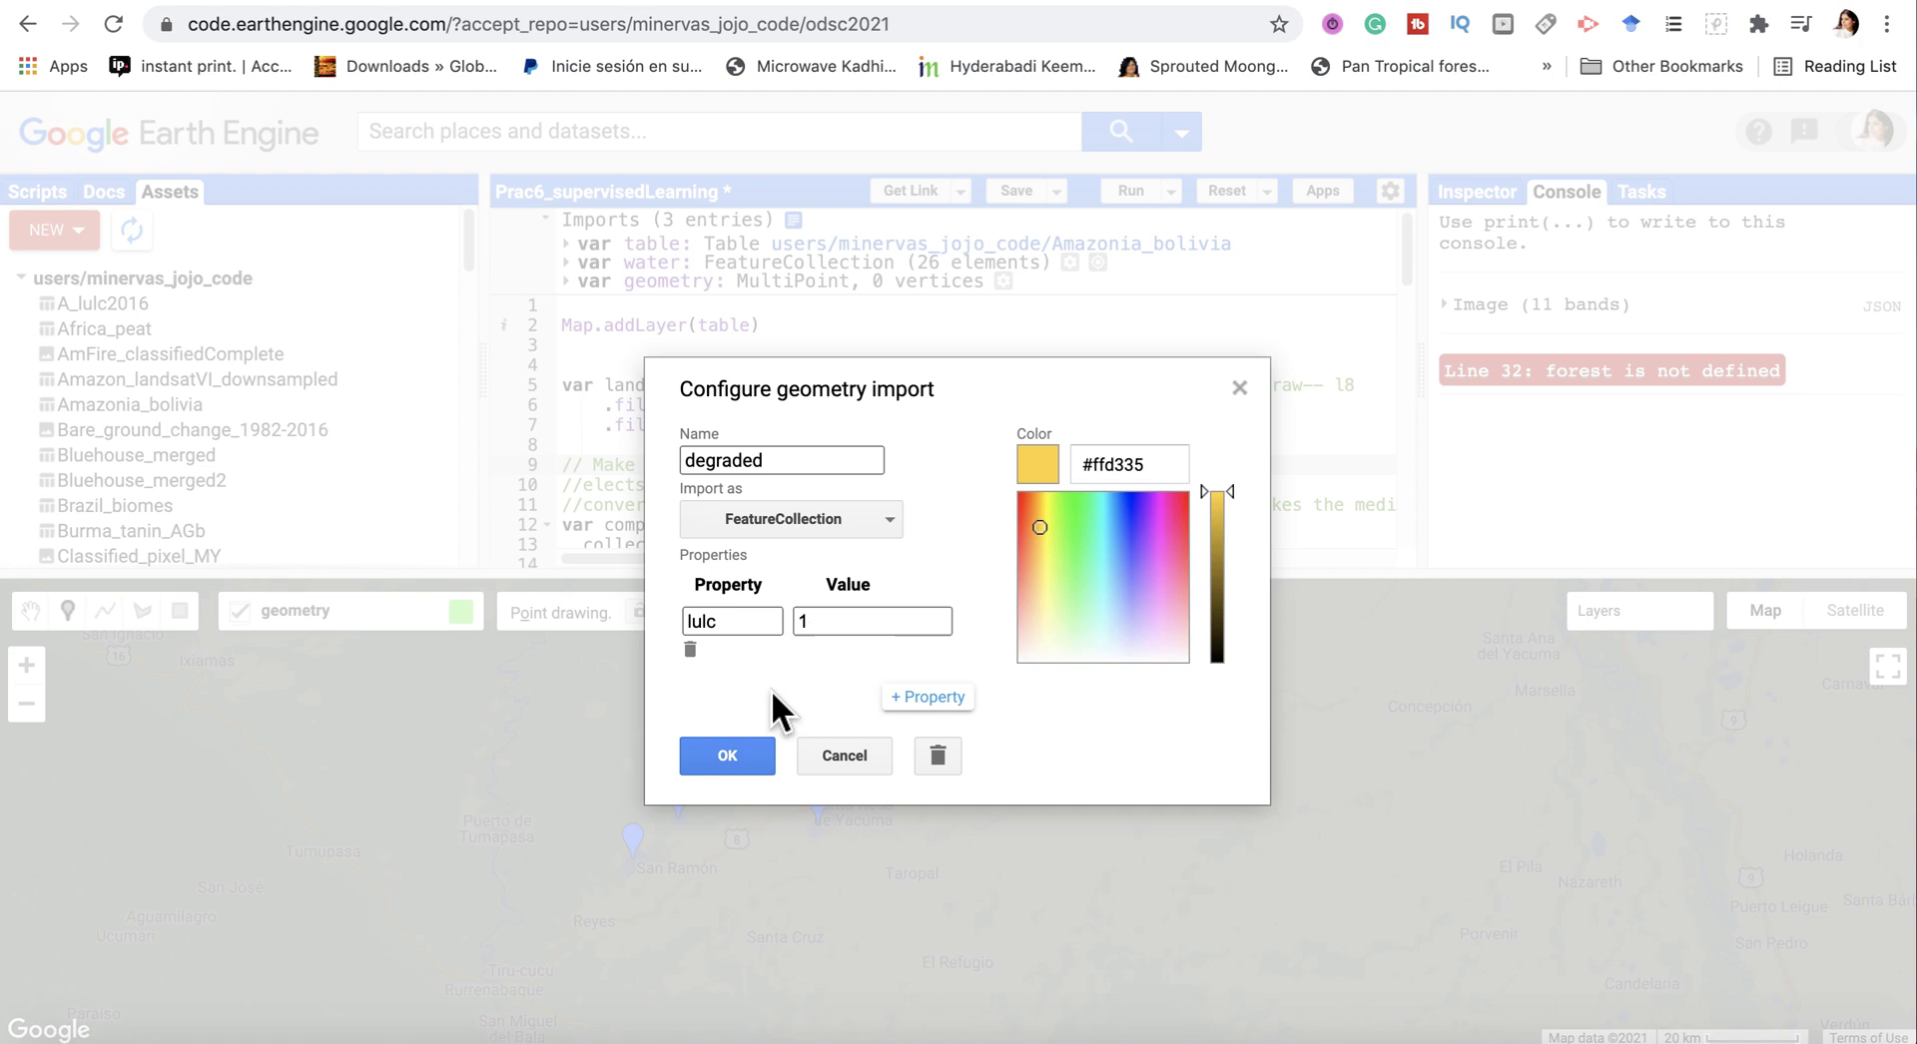